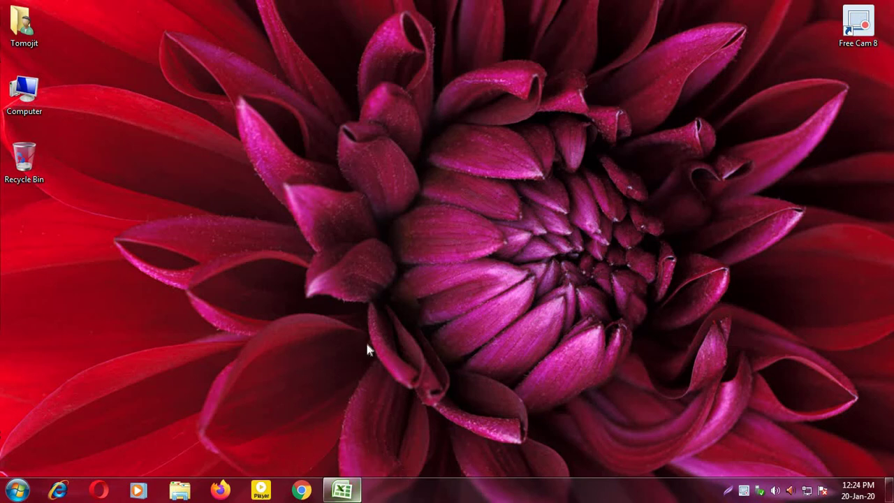
# - Bring the workbook back and enter the title 'CONDITIONAL FORMATTING' in cell A1
pyautogui.click(342, 491)
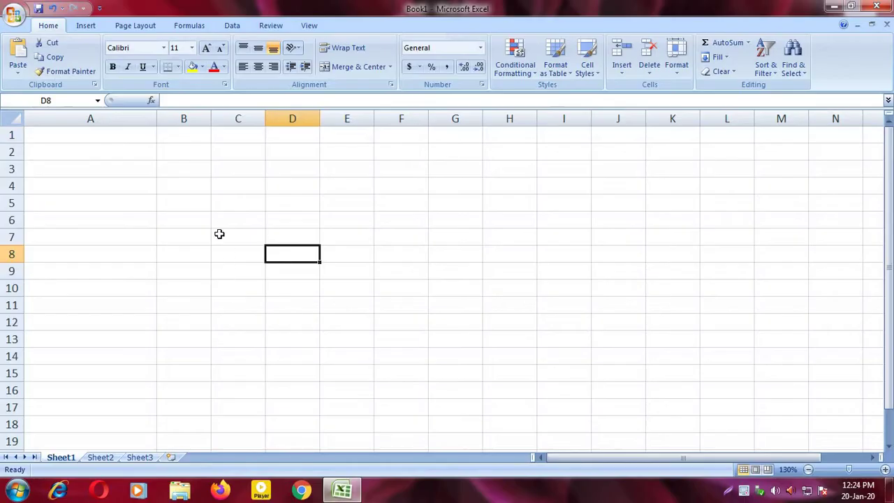
pyautogui.click(165, 181)
pyautogui.click(100, 138)
pyautogui.moveTo(158, 116); pyautogui.dragTo(103, 117)
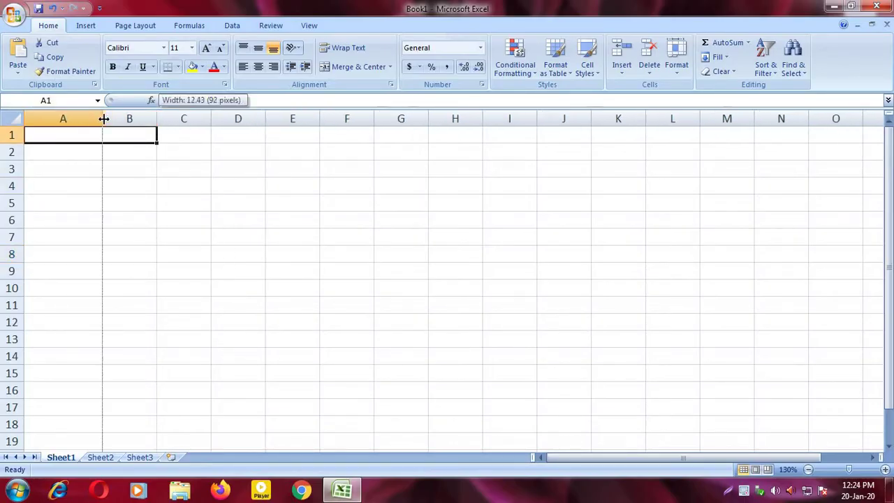
pyautogui.click(90, 159)
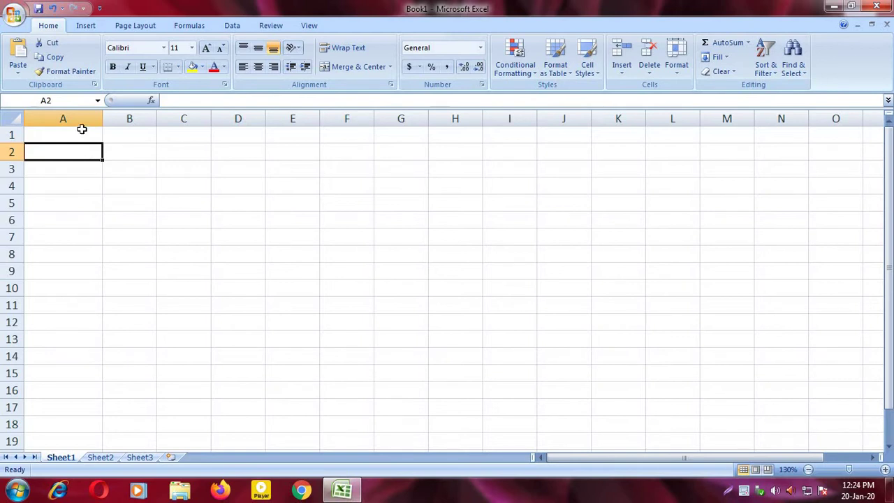
pyautogui.click(81, 130)
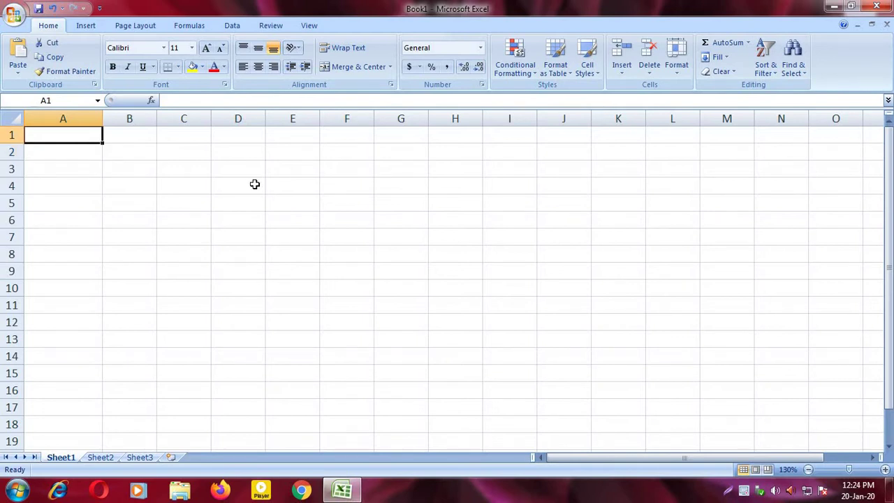
pyautogui.write('CO')
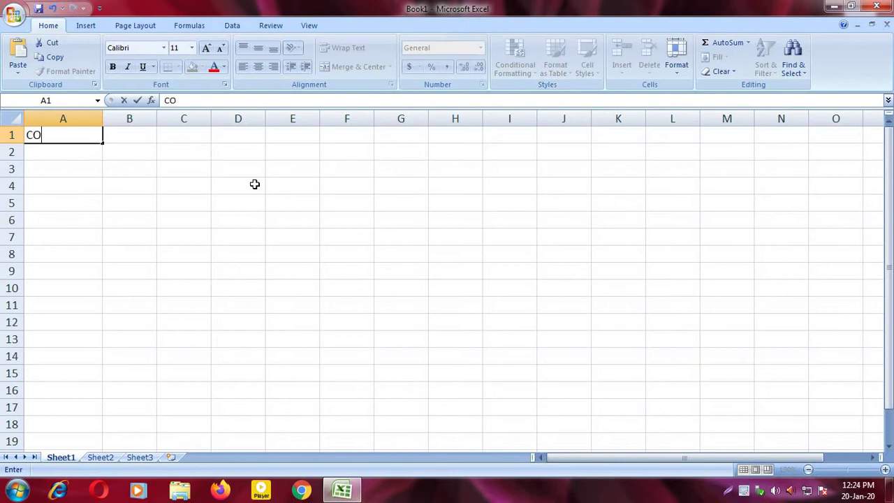
pyautogui.write('N')
pyautogui.write('DITI')
pyautogui.write('ONAL')
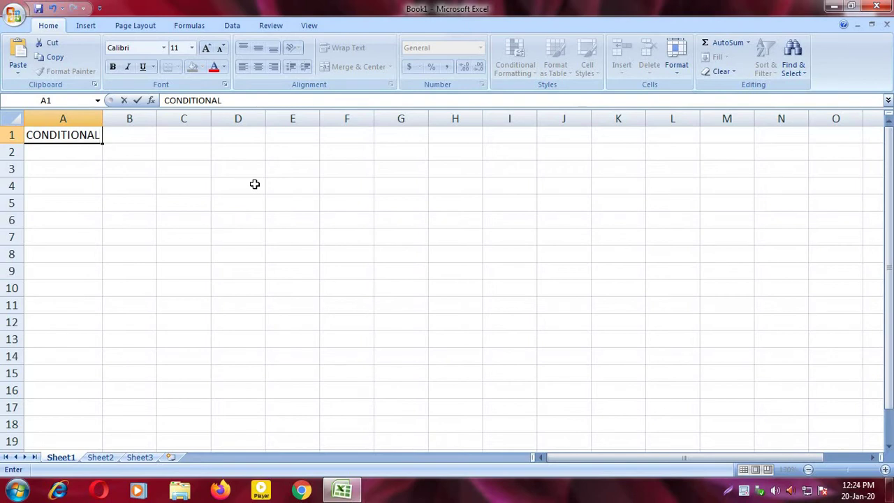
pyautogui.write(' FORMAT')
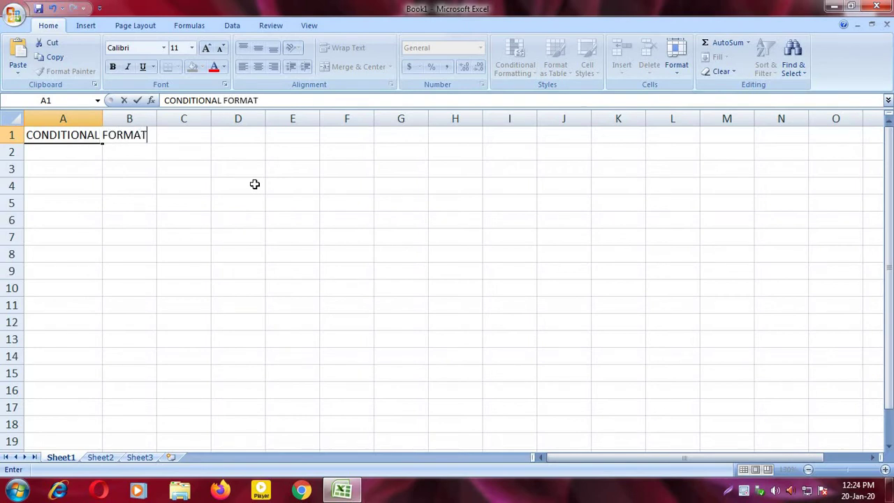
pyautogui.write('TING')
pyautogui.press('Return')
# - AutoFit column A to the title's width using Alt, H, O, I
pyautogui.press('Up')
pyautogui.press('alt')
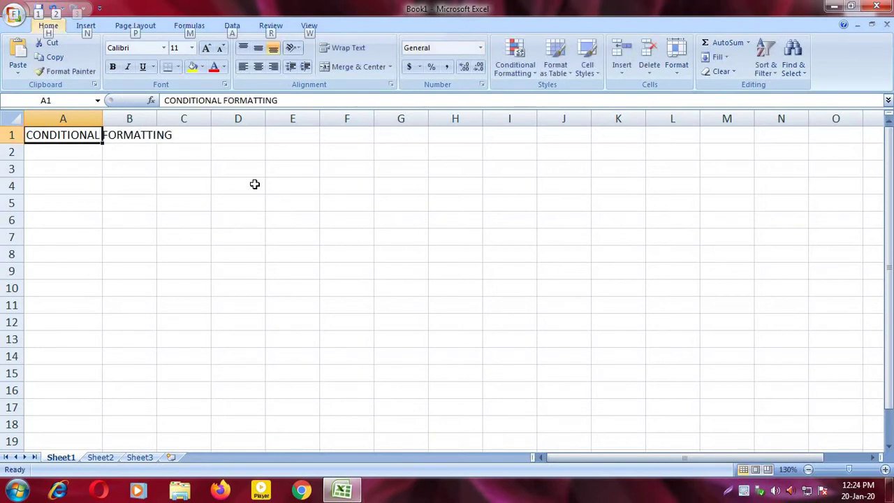
pyautogui.press('h')
pyautogui.press('o')
pyautogui.press('i')
pyautogui.press('Escape')
# - Merge and centre the title across A1:B1 and make it bold
pyautogui.press('Right')
pyautogui.press('Down')
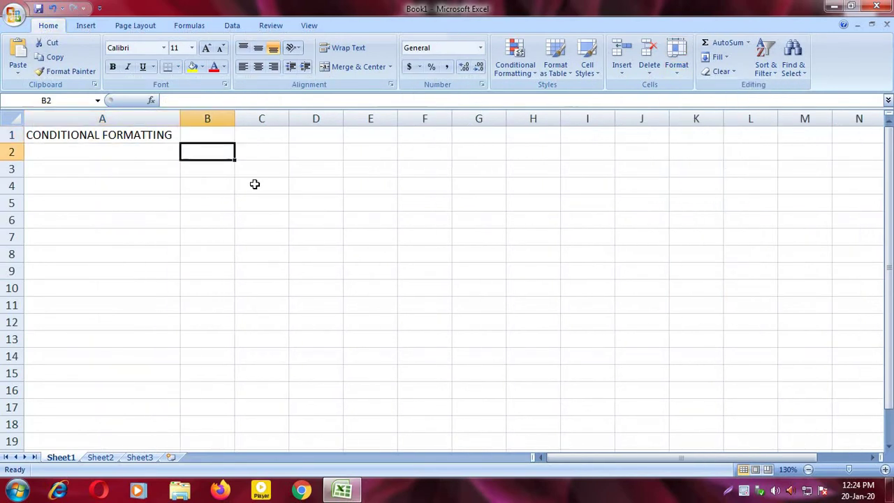
pyautogui.press('Down')
pyautogui.press('Up')
pyautogui.press('Up')
pyautogui.press('Left')
pyautogui.hotkey('shift', 'Right')
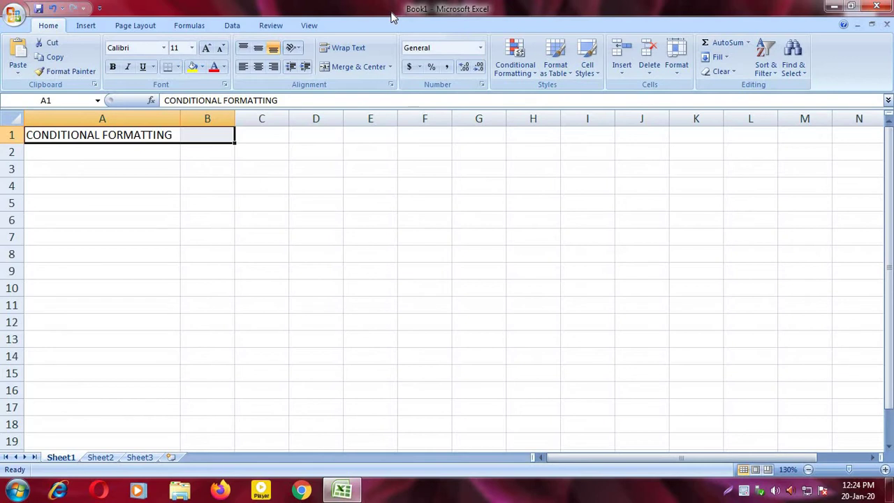
pyautogui.hotkey('alt', 'h')
pyautogui.press('m')
pyautogui.press('c')
pyautogui.press('Down')
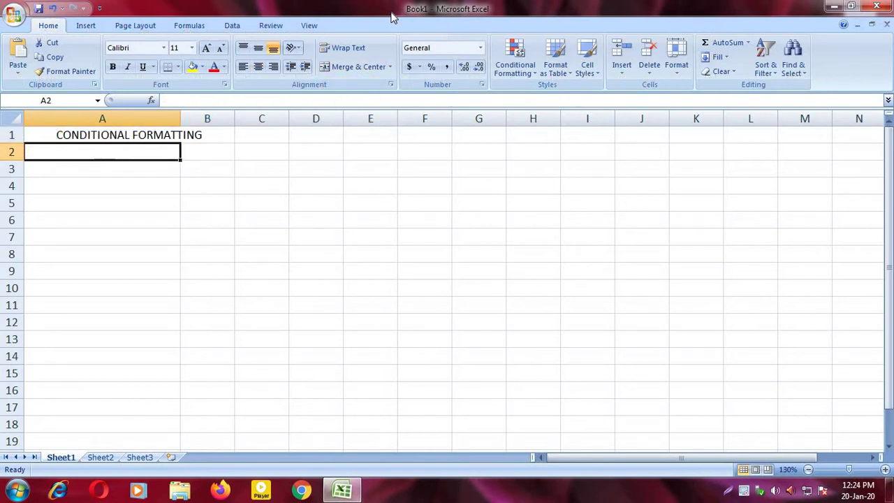
pyautogui.press('Up')
pyautogui.hotkey('ctrl', 'b')
pyautogui.press('Down')
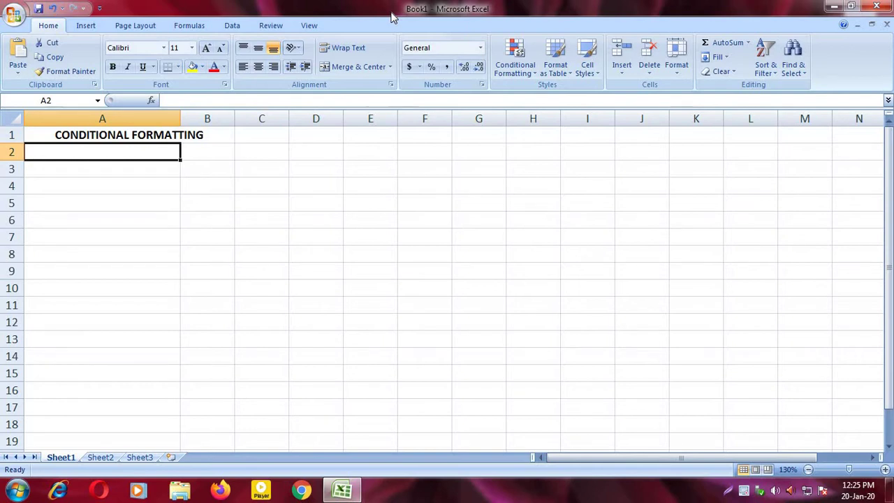
# - Enter the header 'NAME OF THE STUDENT' in A2 and student names A to I below it
pyautogui.write('NAME OF')
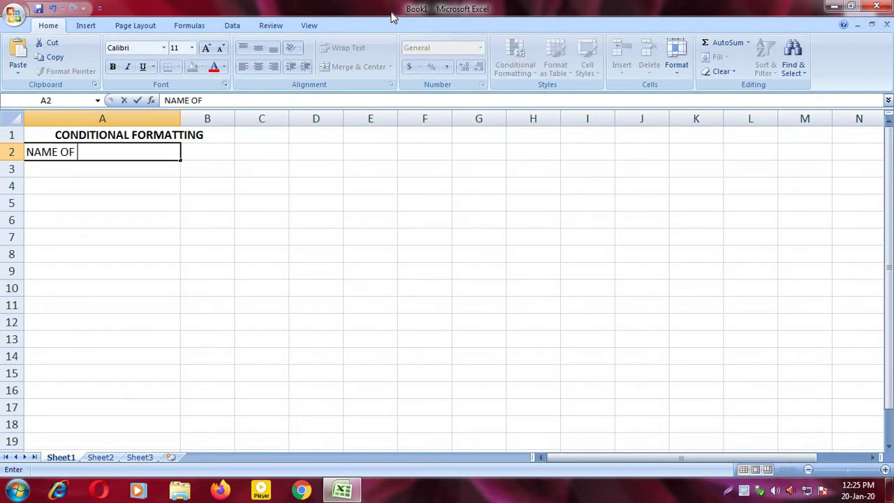
pyautogui.write(' THE SR')
pyautogui.press('BackSpace')
pyautogui.press('BackSpace')
pyautogui.write('STUDENT')
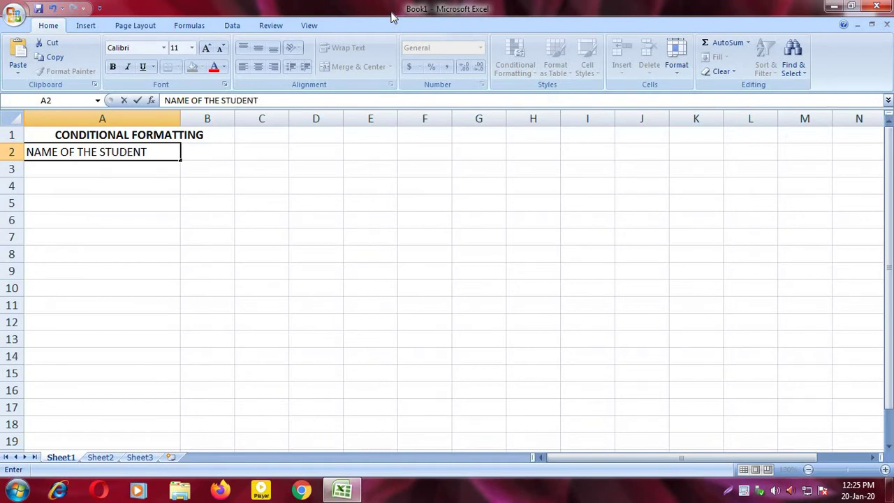
pyautogui.press('Return')
pyautogui.write('A')
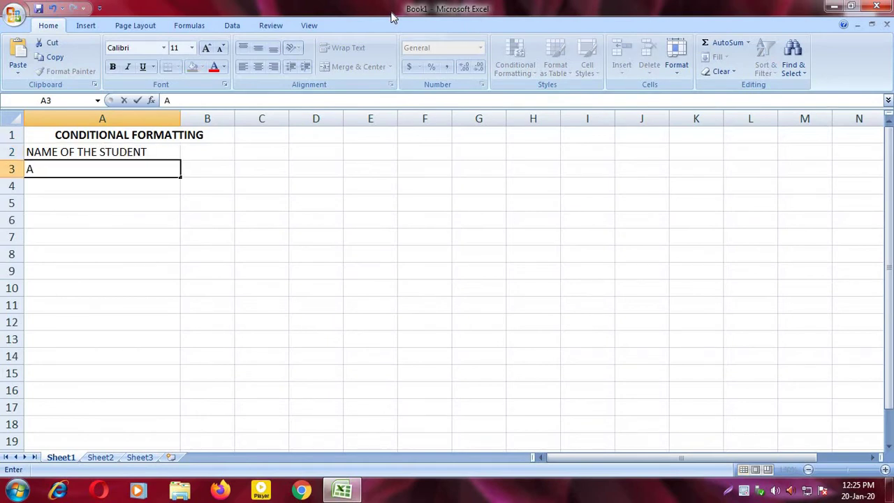
pyautogui.press('Return')
pyautogui.write('B C D E')
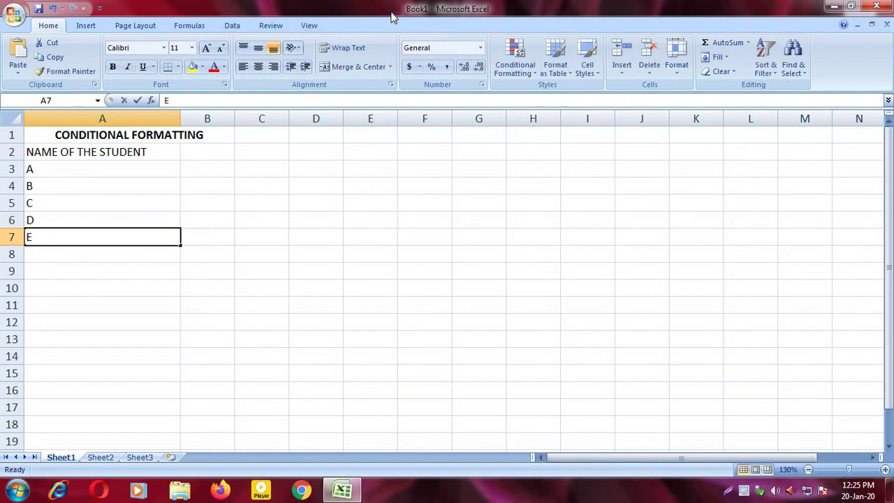
pyautogui.write(' F G H')
pyautogui.press('Return')
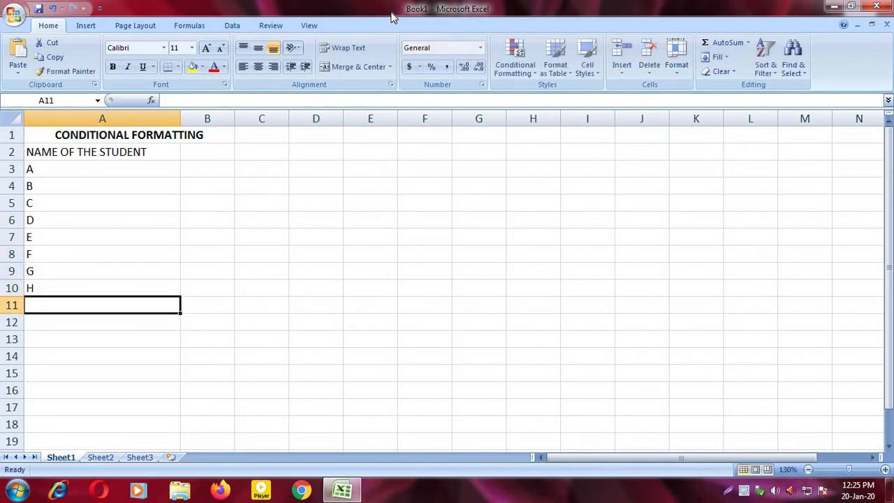
pyautogui.write('I')
pyautogui.press('Up')
pyautogui.press('Right')
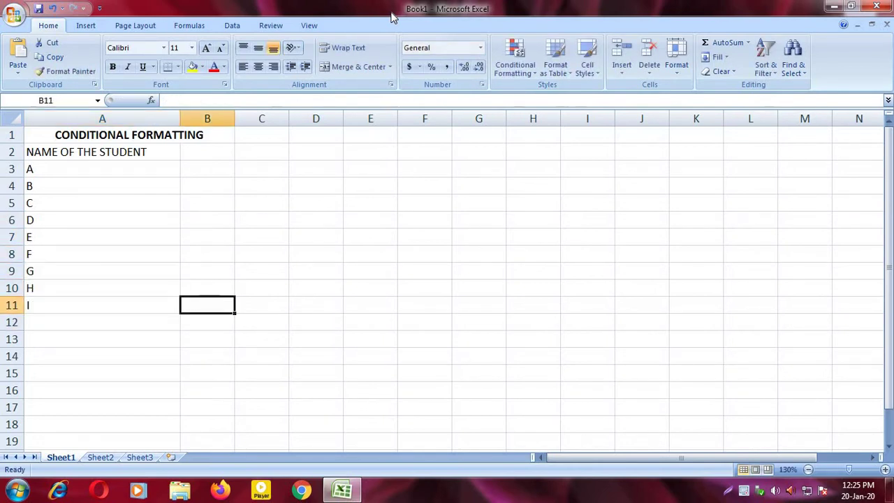
pyautogui.press('Up')
pyautogui.press('Up')
pyautogui.press('Up')
pyautogui.press('Up')
pyautogui.press('Up')
pyautogui.press('Up')
pyautogui.press('Up')
pyautogui.press('Up')
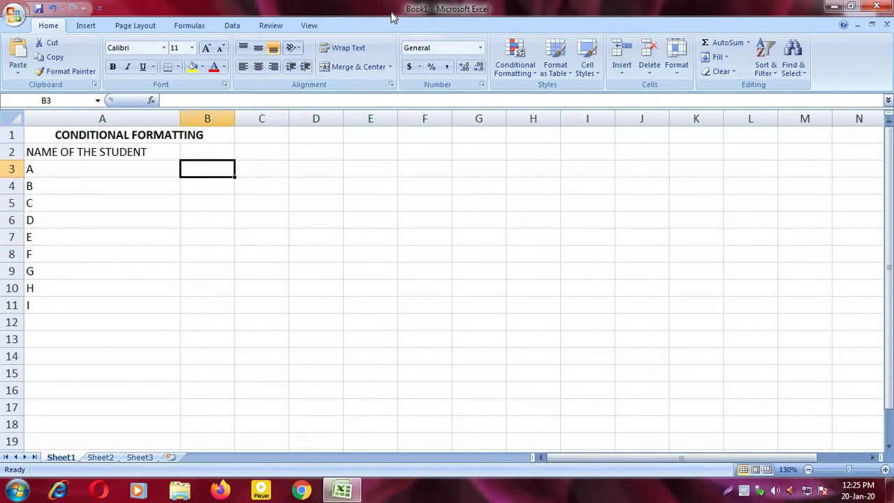
pyautogui.press('Up')
# - Enter the header 'MARKS' in B2 with marks 75, 40, 95, 60, 63, 74, 87, 69, 85 below
pyautogui.write('MARK')
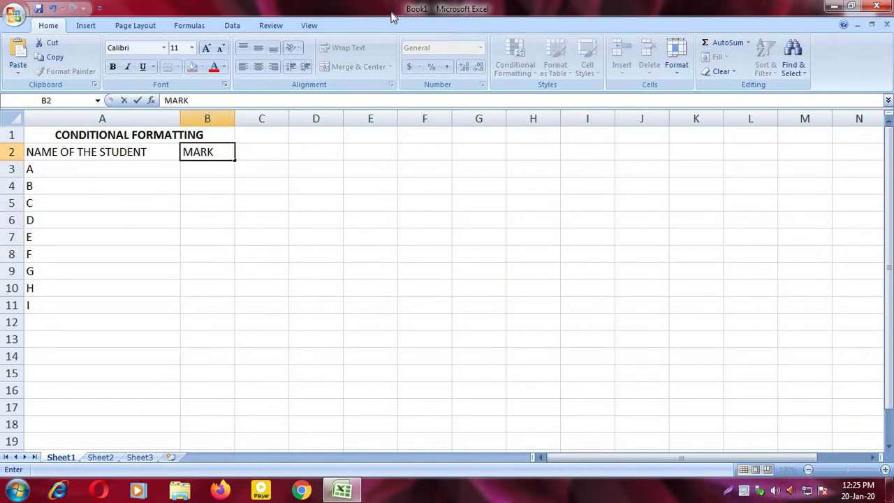
pyautogui.write('S')
pyautogui.press('Return')
pyautogui.write('75')
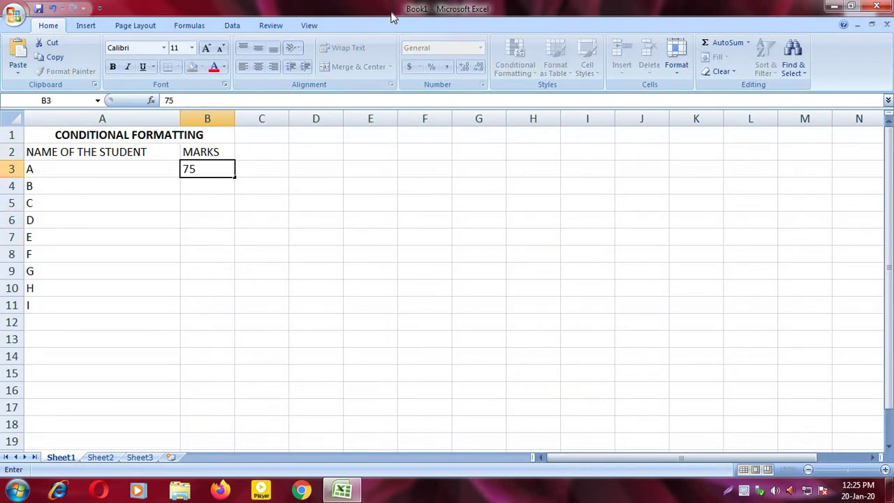
pyautogui.press('Return')
pyautogui.write('40')
pyautogui.press('Return')
pyautogui.write('9')
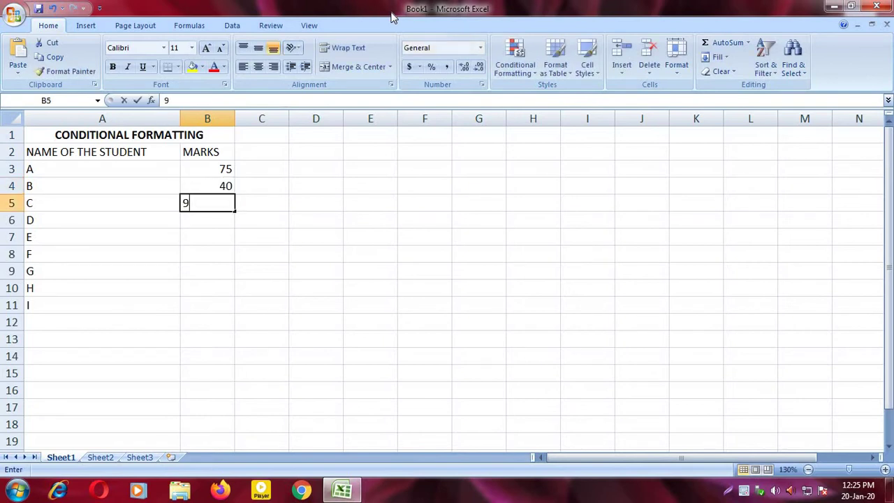
pyautogui.write('5')
pyautogui.press('Return')
pyautogui.write('60')
pyautogui.press('Return')
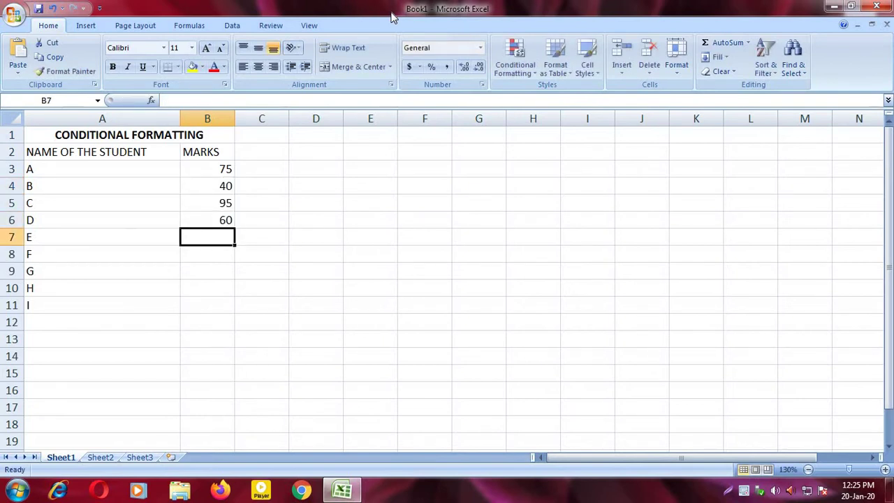
pyautogui.write('63')
pyautogui.press('Return')
pyautogui.write('7')
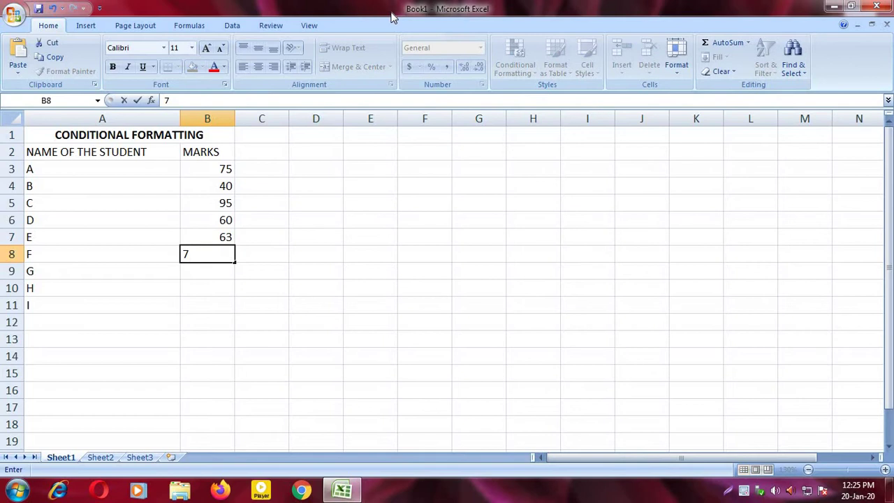
pyautogui.write('4')
pyautogui.press('Return')
pyautogui.write('87')
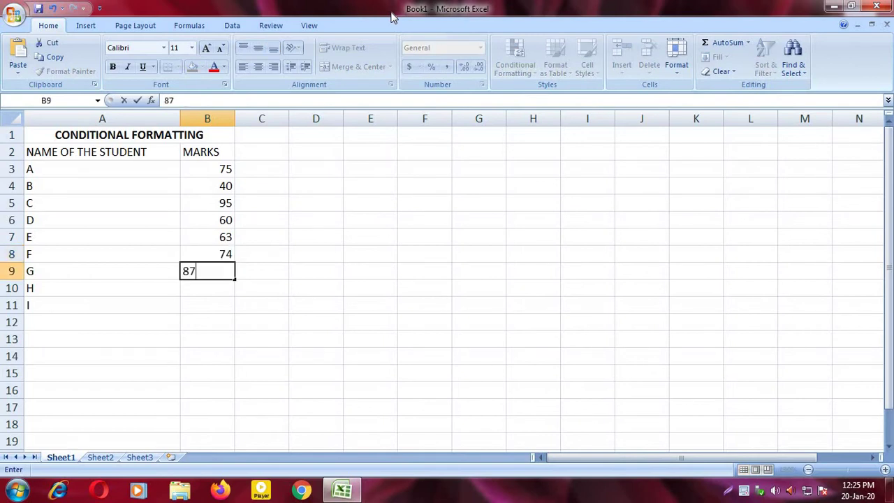
pyautogui.press('Return')
pyautogui.write('6')
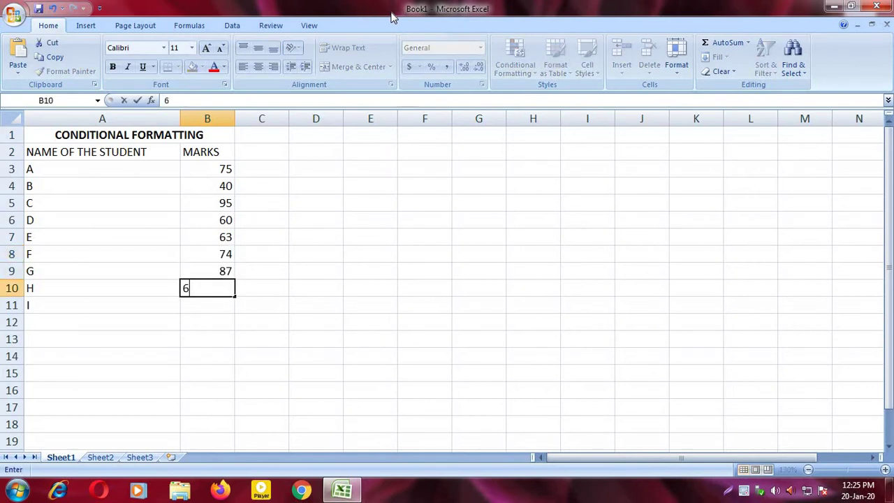
pyautogui.write('9')
pyautogui.press('Return')
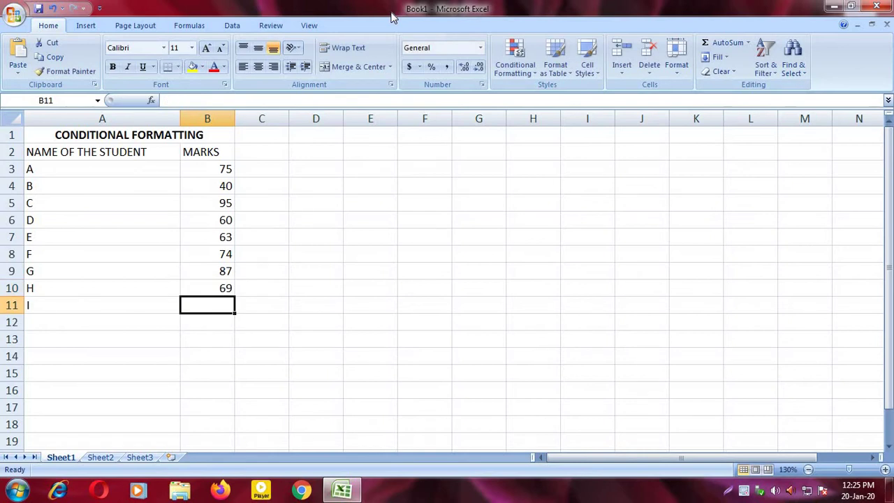
pyautogui.write('85')
pyautogui.press('Return')
pyautogui.press('Up')
pyautogui.press('Up')
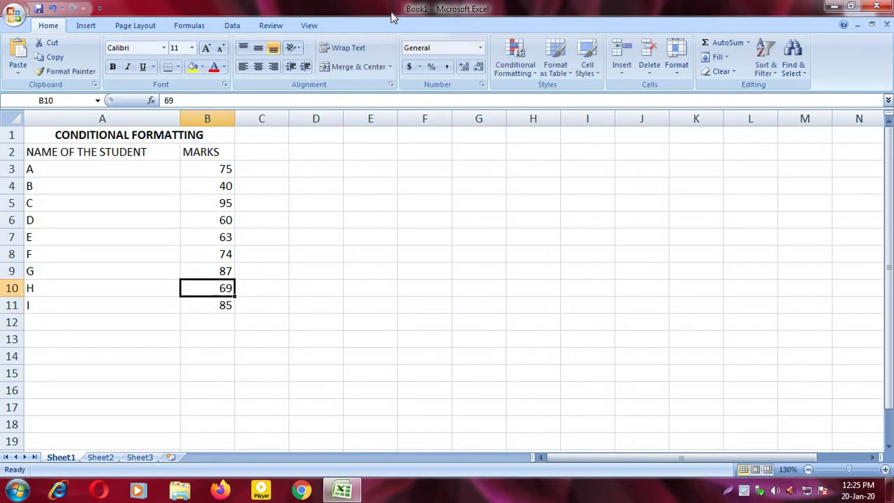
pyautogui.press('Up')
pyautogui.press('Up')
pyautogui.press('Up')
pyautogui.press('Up')
pyautogui.press('Up')
pyautogui.press('Up')
pyautogui.press('Up')
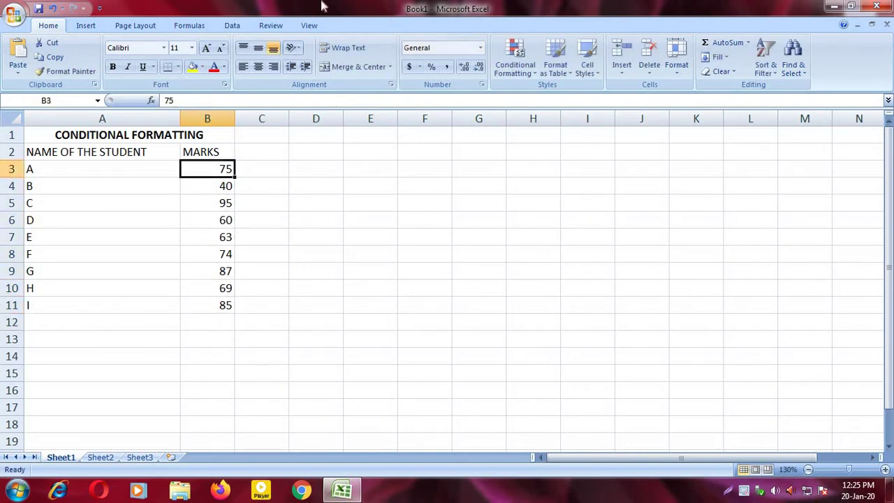
# - Select marks B3:B11 and start a Greater Than highlight rule with threshold 70
pyautogui.click(174, 135)
pyautogui.click(213, 173)
pyautogui.moveTo(213, 172); pyautogui.dragTo(210, 304)
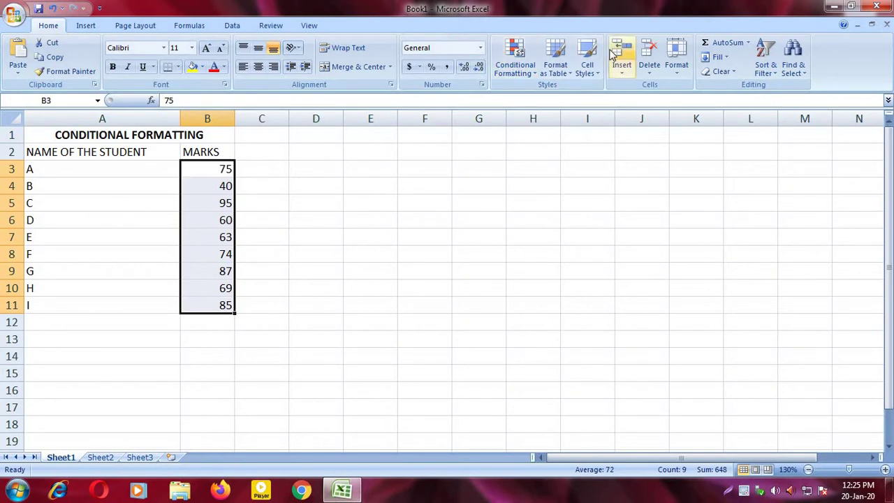
pyautogui.click(518, 73)
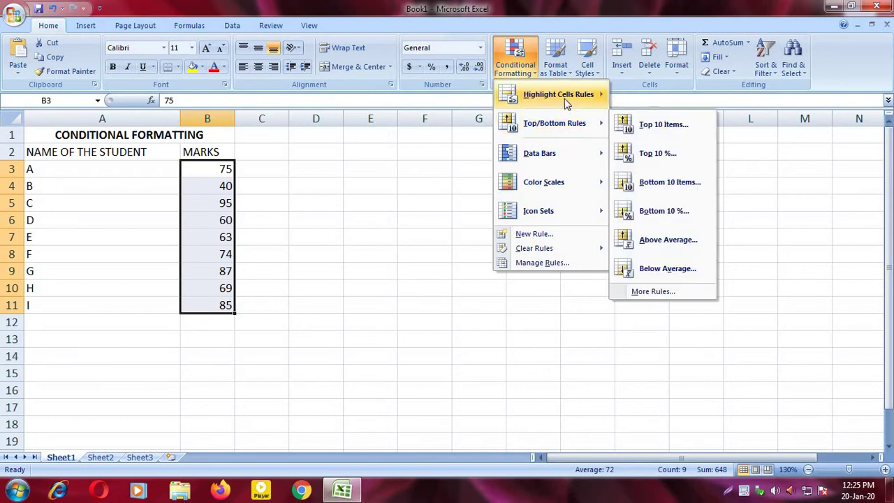
pyautogui.moveTo(564, 95)
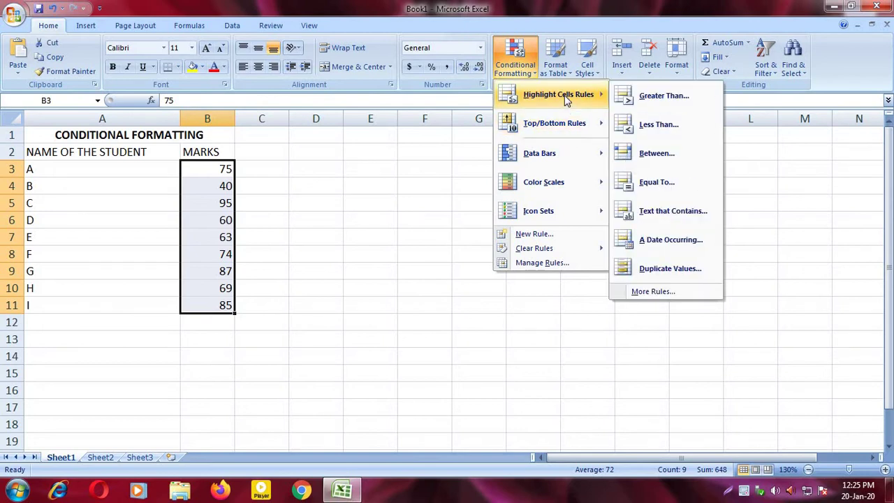
pyautogui.click(648, 98)
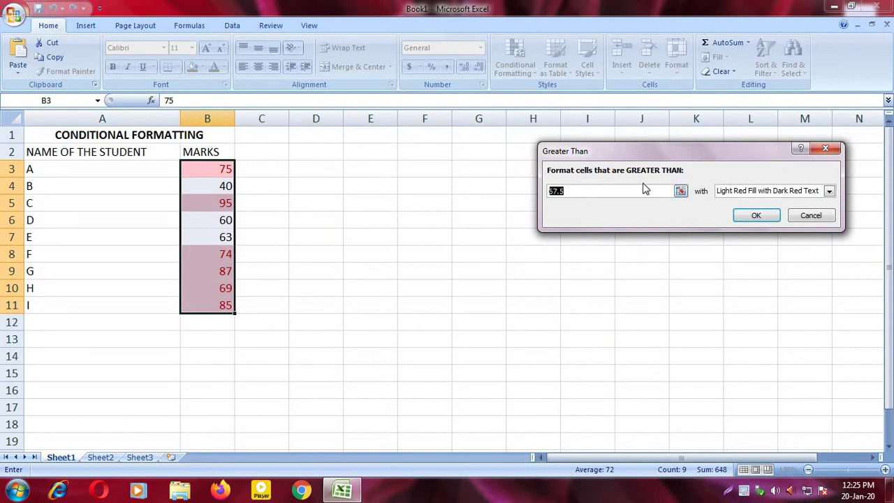
pyautogui.press('BackSpace')
pyautogui.write('70')
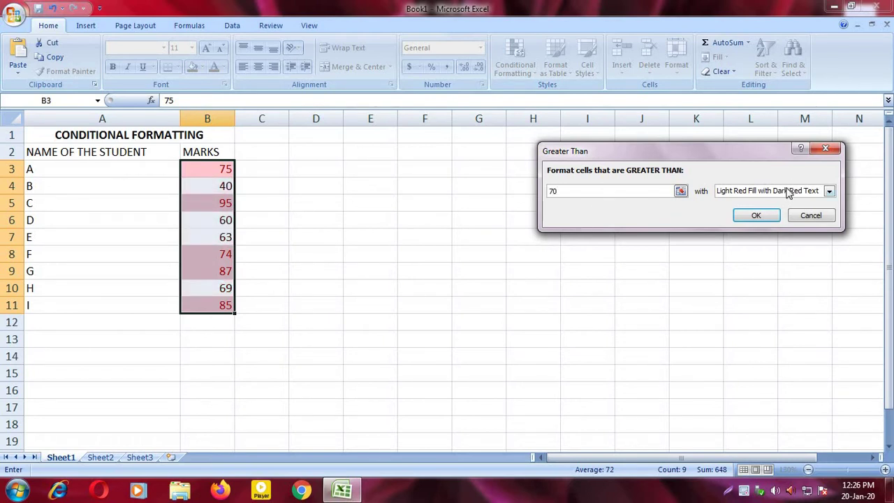
pyautogui.click(789, 193)
# - Give marks above 70 in B3:B11 a custom light blue fill
pyautogui.click(772, 255)
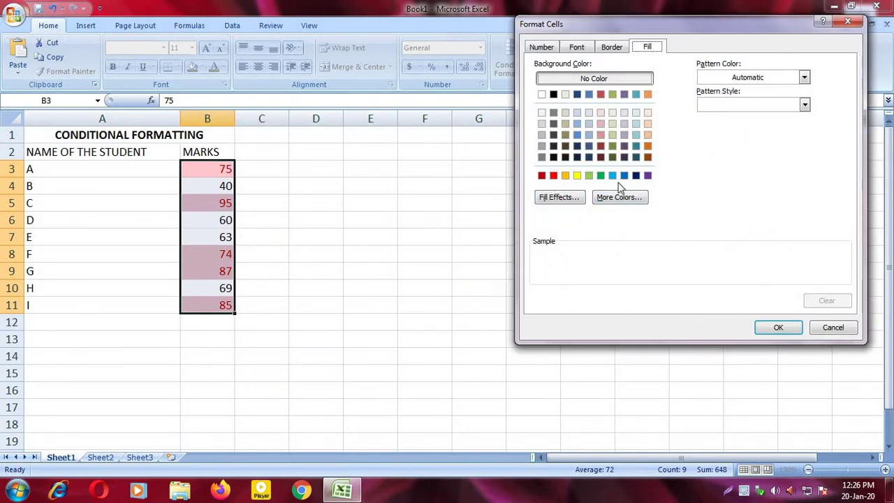
pyautogui.click(613, 175)
pyautogui.click(777, 327)
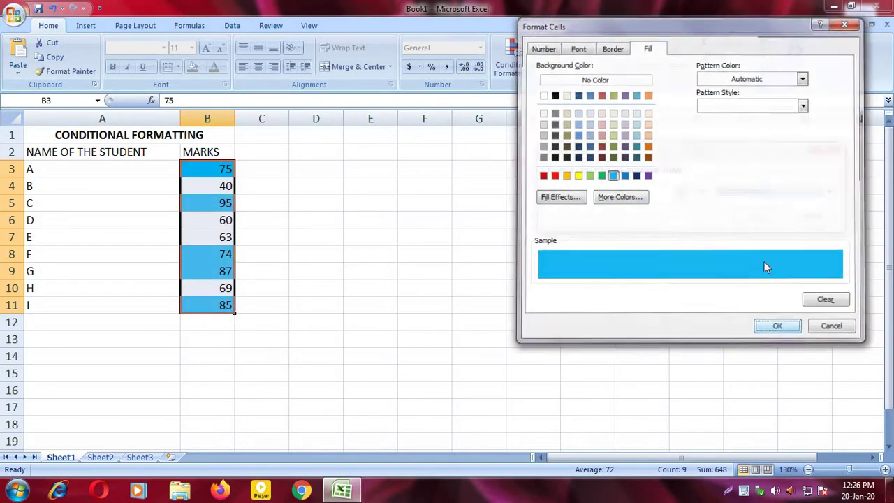
pyautogui.click(756, 216)
pyautogui.click(298, 267)
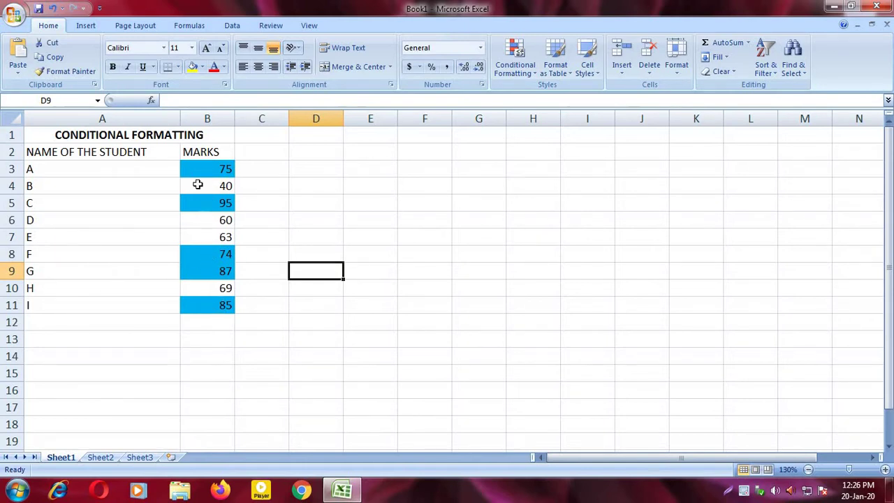
# - Change student D's mark from 60 to 72, then reselect the marks B3:B11
pyautogui.click(210, 220)
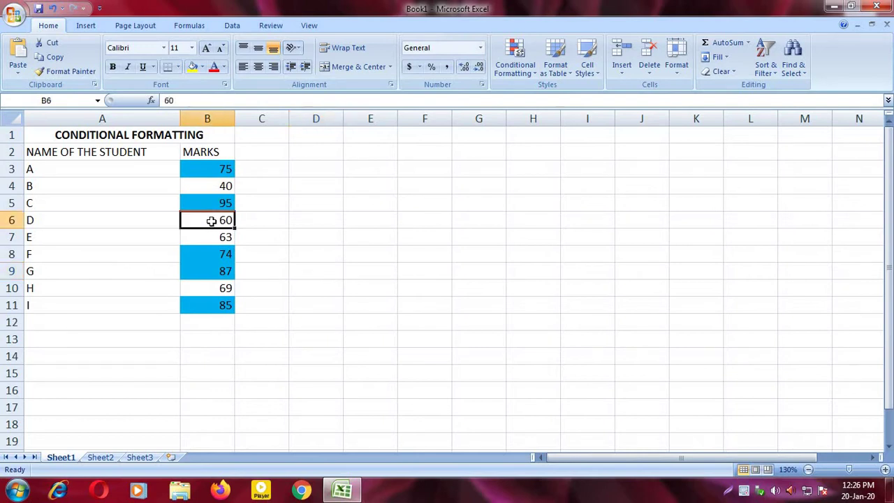
pyautogui.write('75')
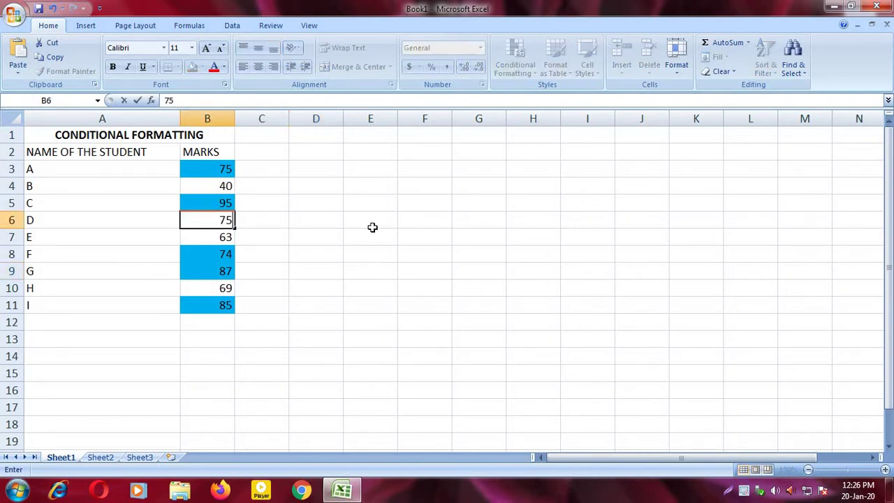
pyautogui.press('BackSpace')
pyautogui.write('2')
pyautogui.press('Return')
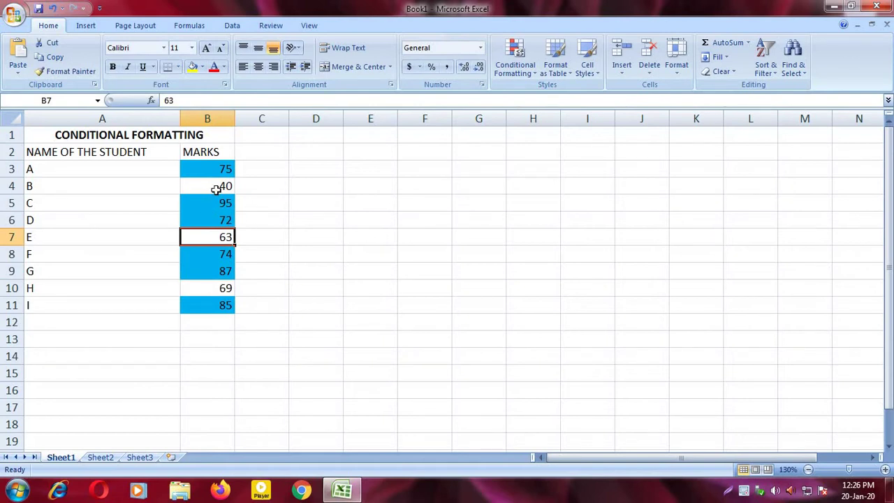
pyautogui.moveTo(216, 170); pyautogui.dragTo(213, 307)
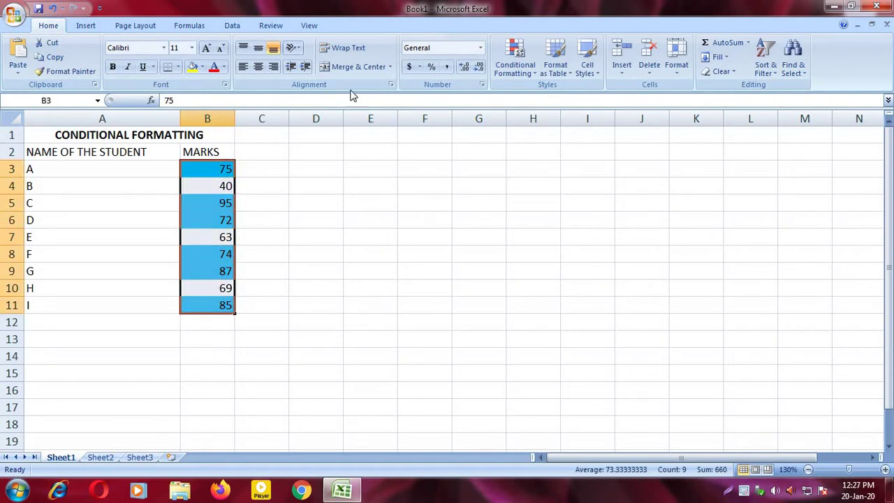
pyautogui.click(507, 65)
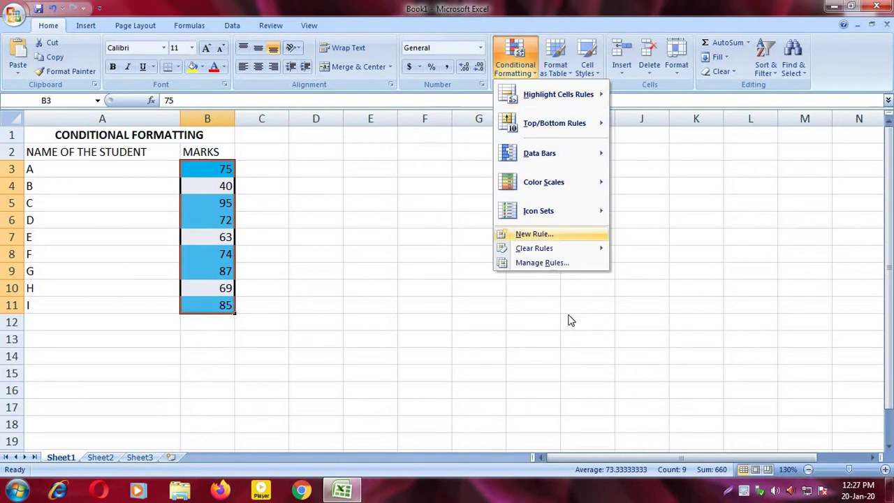
# - Delete the Cell Value > 70 rule in the Conditional Formatting Rules Manager
pyautogui.moveTo(561, 253)
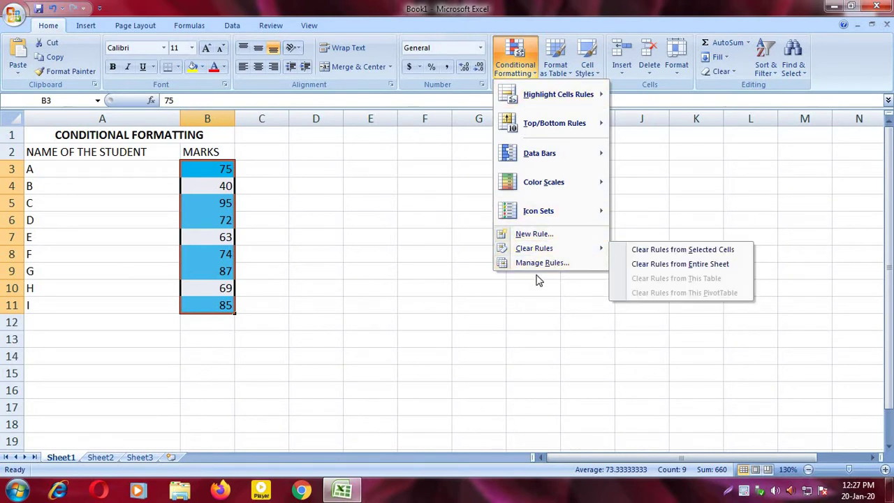
pyautogui.click(541, 264)
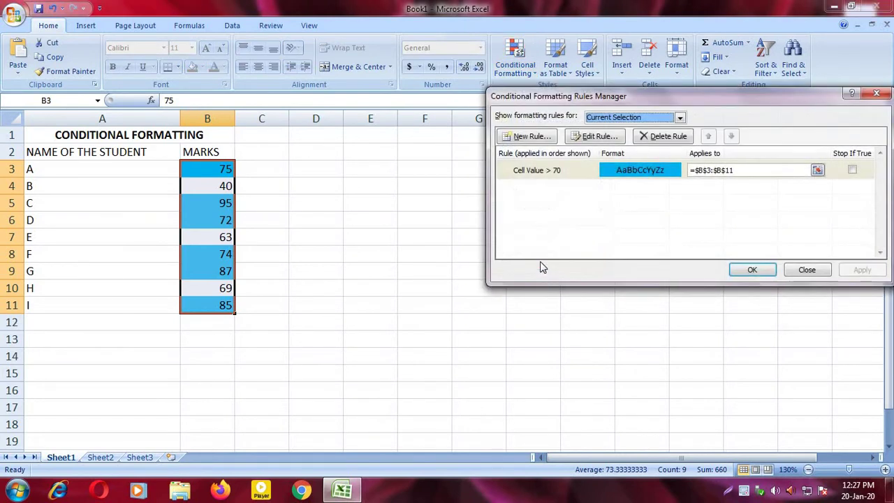
pyautogui.click(605, 137)
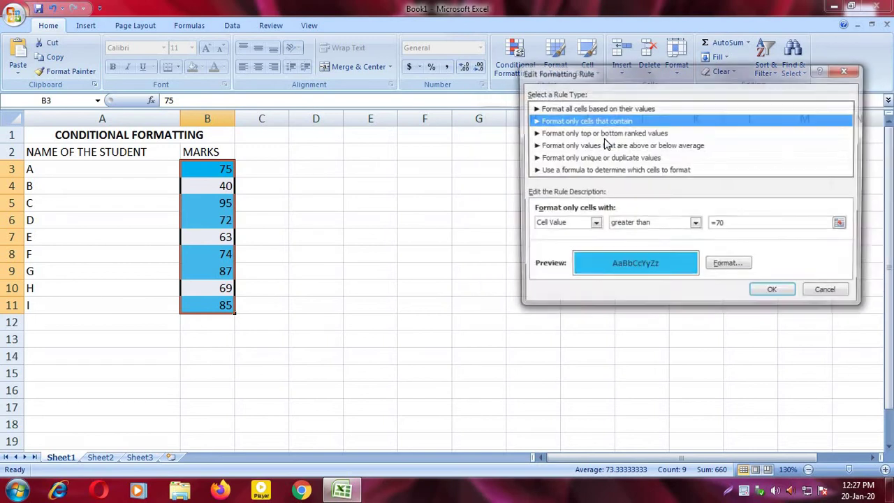
pyautogui.click(831, 293)
pyautogui.click(679, 138)
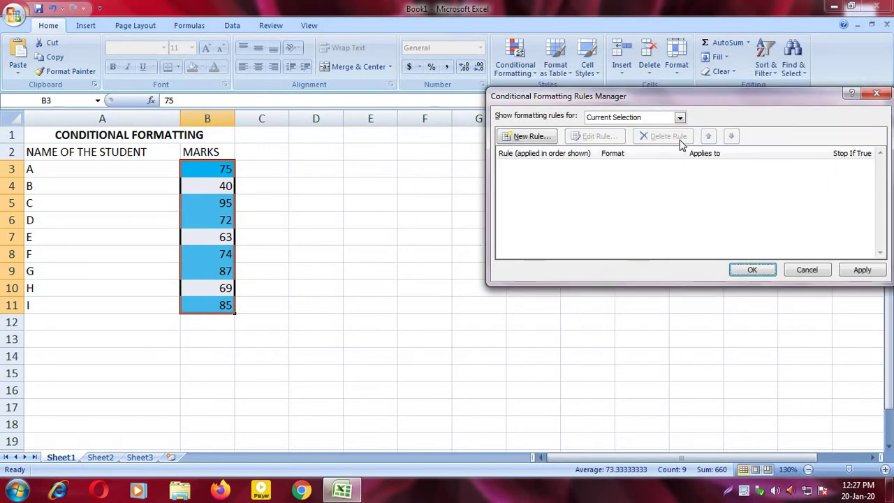
pyautogui.click(752, 270)
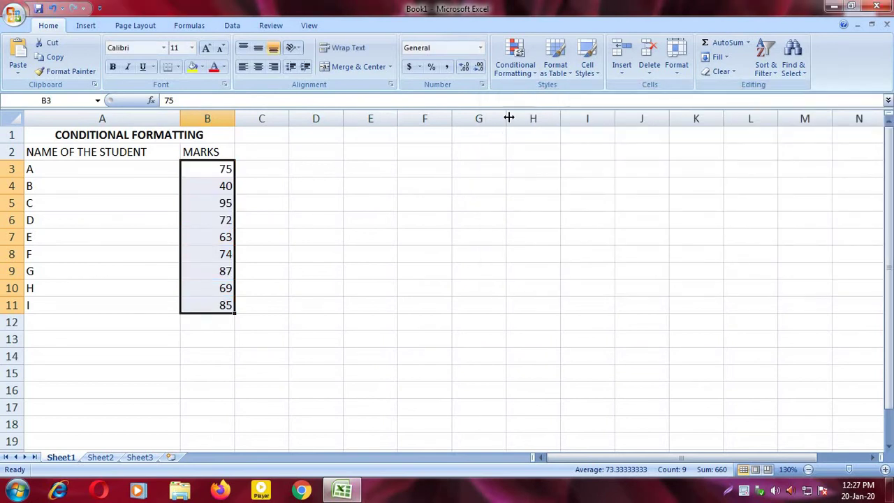
# - Add a Less Than 35 rule with Yellow Fill with Dark Yellow Text to the marks
pyautogui.click(514, 70)
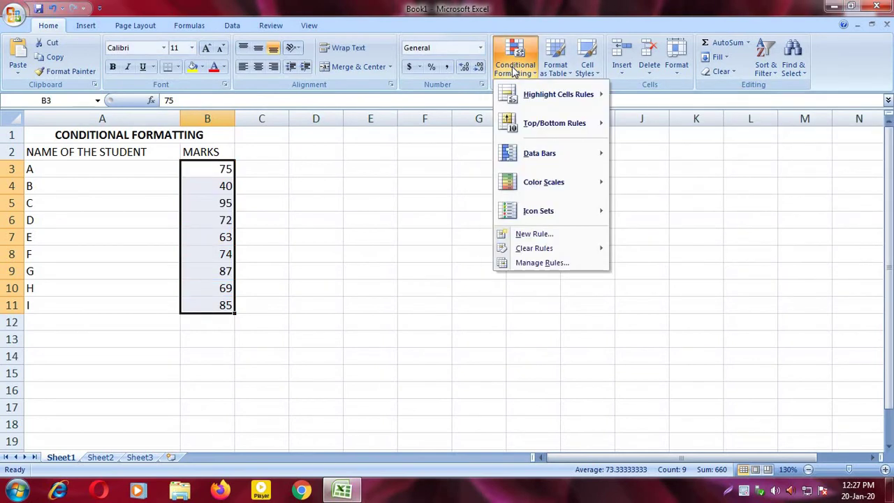
pyautogui.moveTo(558, 94)
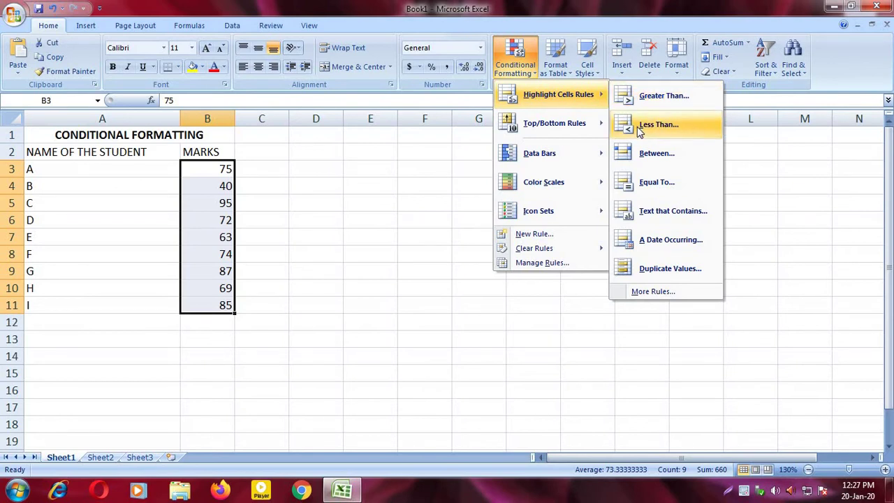
pyautogui.click(637, 127)
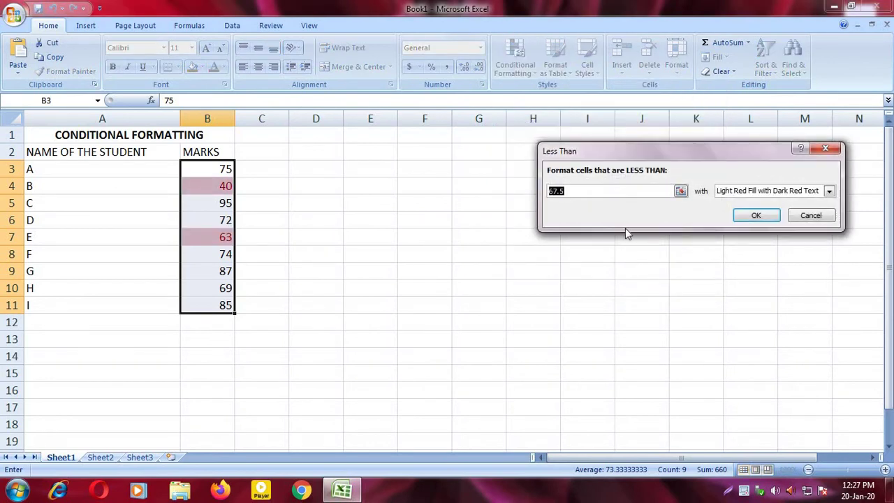
pyautogui.press('BackSpace')
pyautogui.write('3')
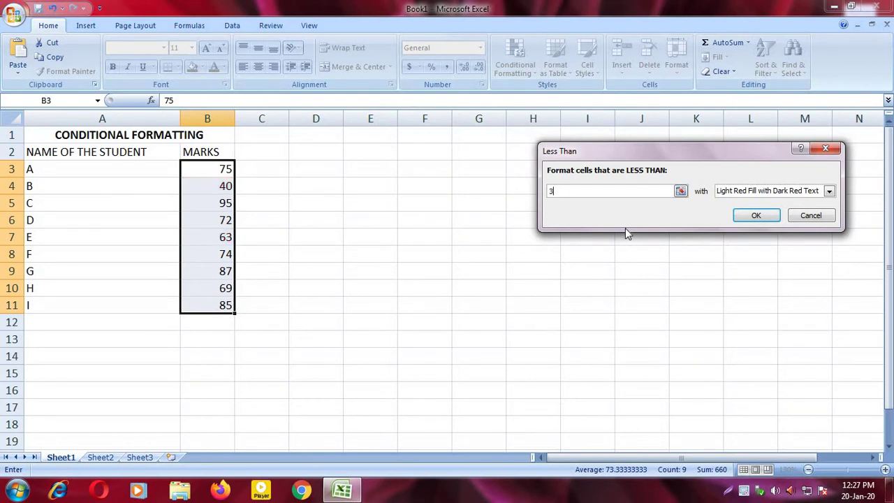
pyautogui.write('5')
pyautogui.click(776, 192)
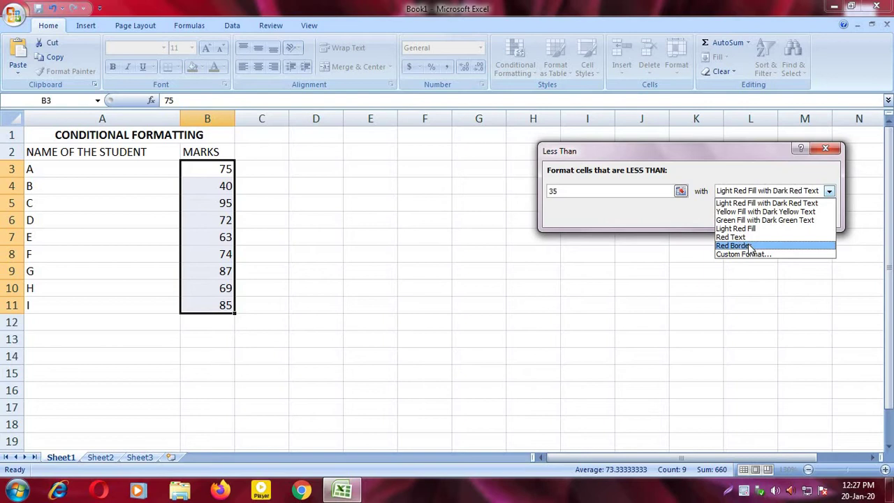
pyautogui.click(762, 211)
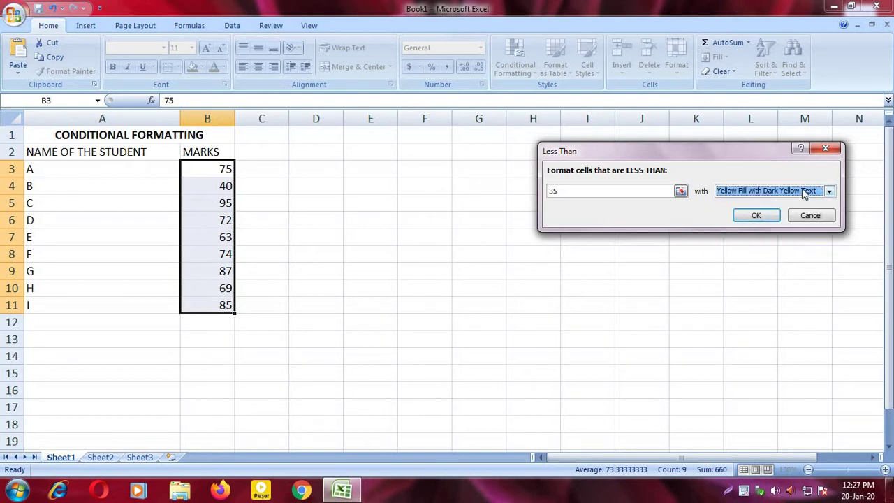
pyautogui.click(760, 216)
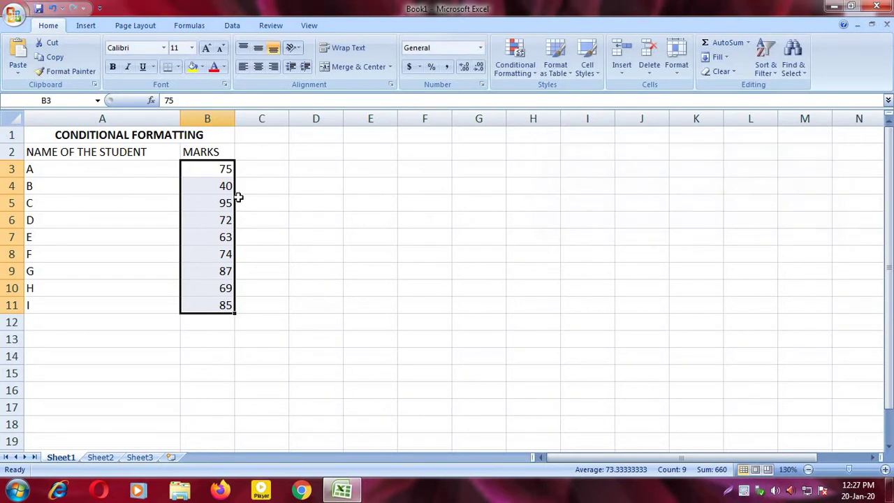
# - Change student F's mark from 74 to 34 and student A's from 75 to 21
pyautogui.click(320, 274)
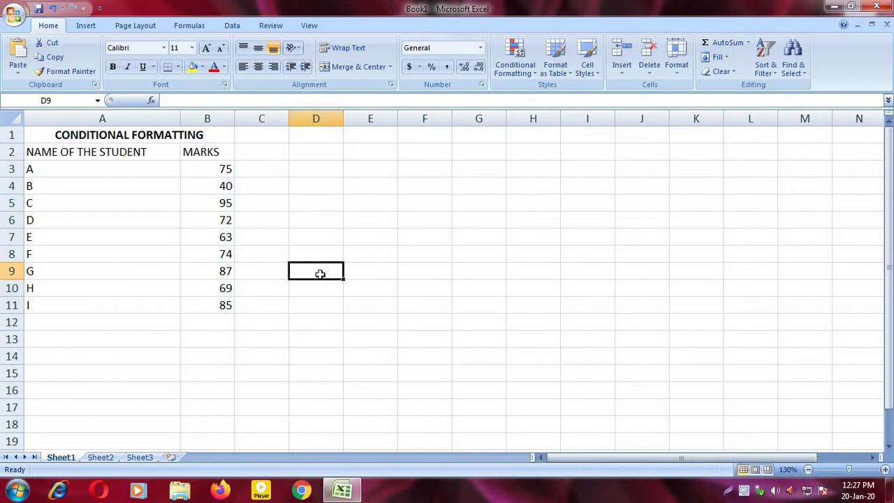
pyautogui.click(224, 255)
pyautogui.write('34')
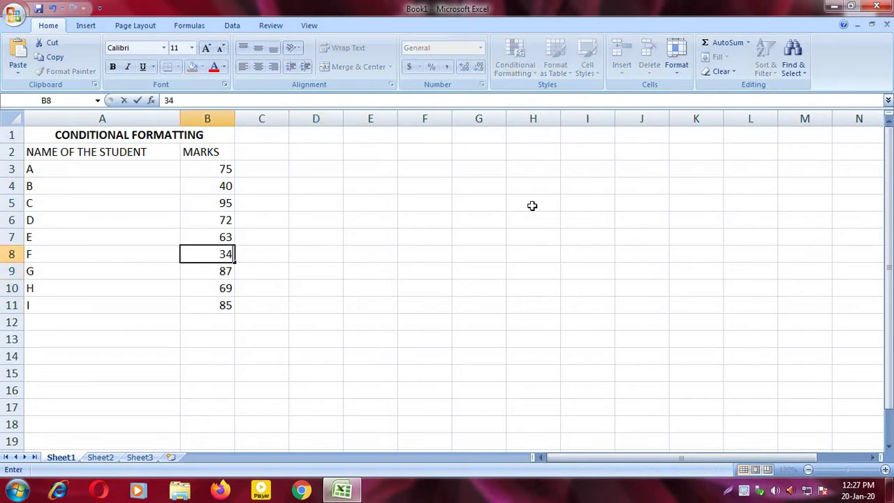
pyautogui.press('Return')
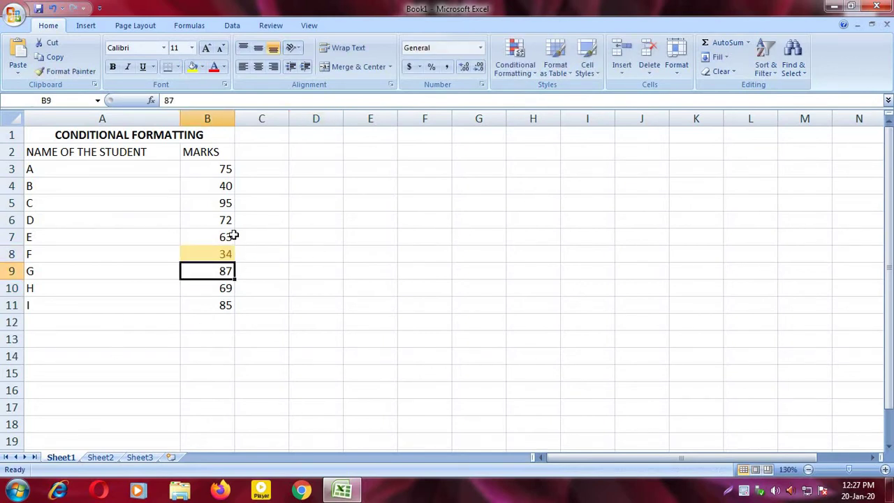
pyautogui.click(206, 173)
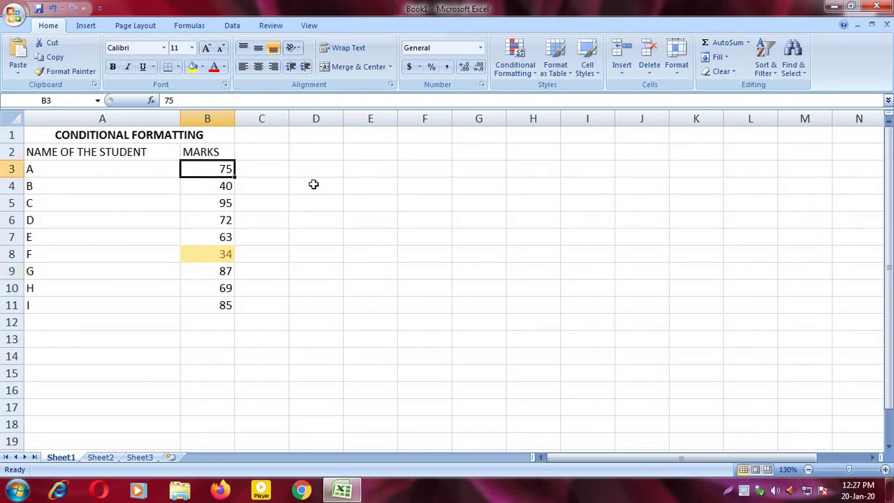
pyautogui.write('21\\')
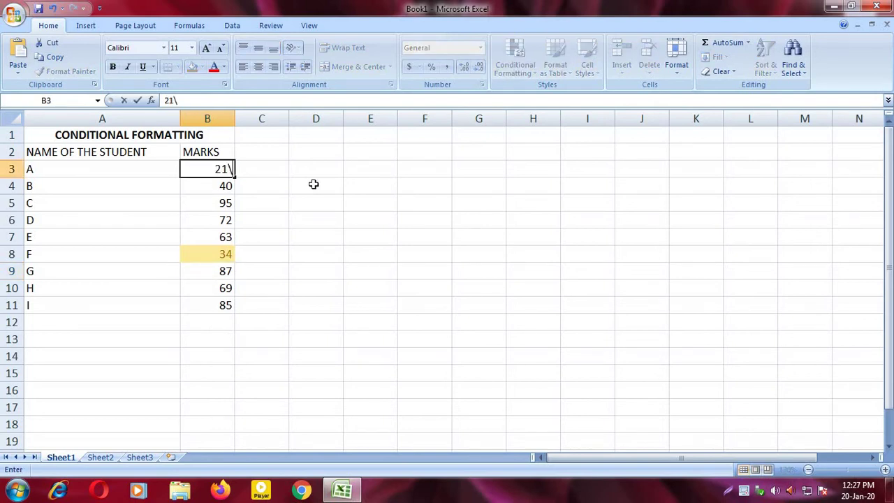
pyautogui.press('Return')
pyautogui.click(271, 173)
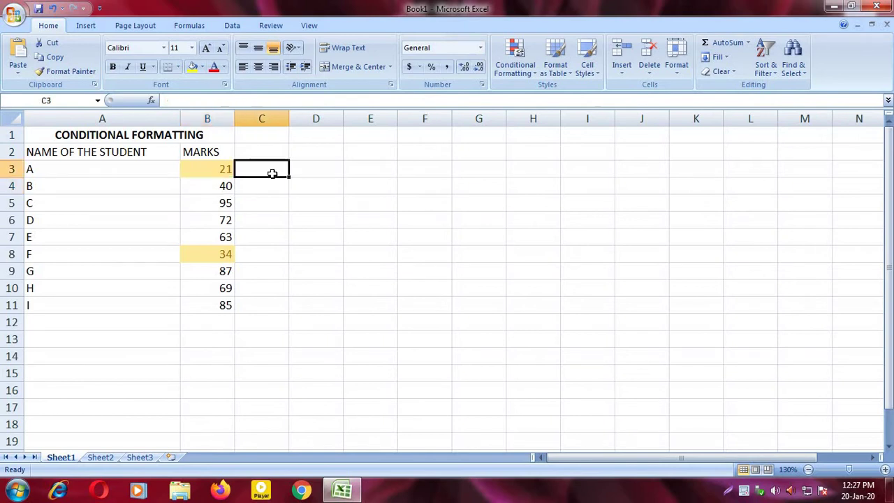
# - Select marks B3:B11 and delete the Cell Value < 35 rule in the Rules Manager
pyautogui.moveTo(221, 172); pyautogui.dragTo(221, 305)
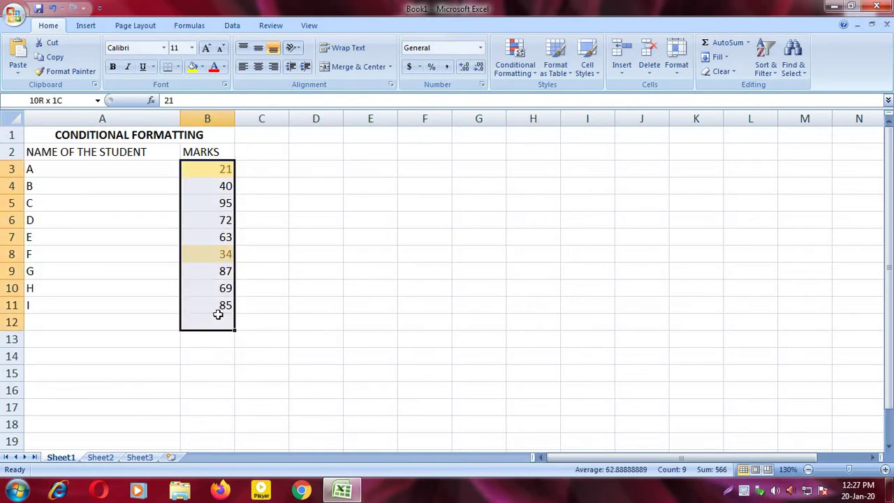
pyautogui.click(515, 72)
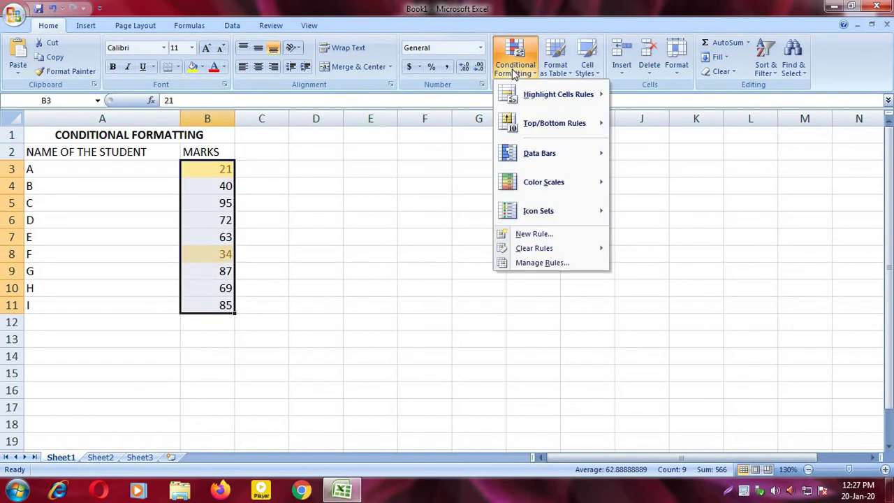
pyautogui.click(541, 263)
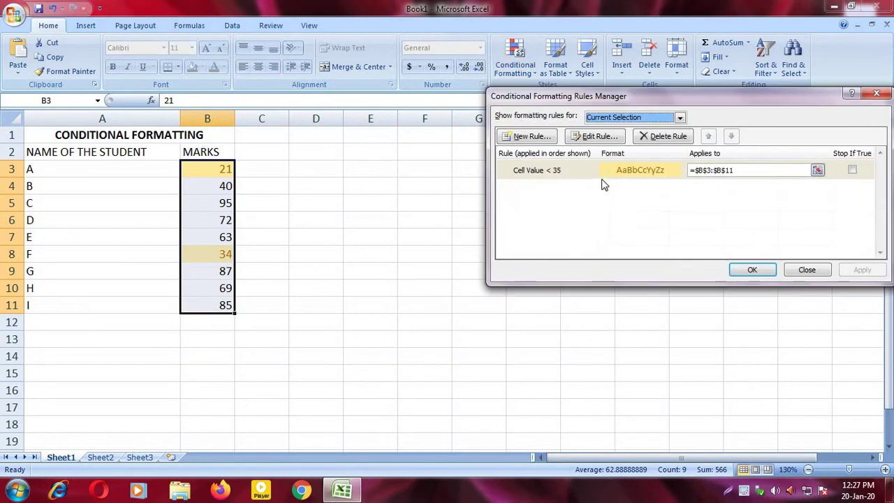
pyautogui.click(638, 159)
pyautogui.click(662, 136)
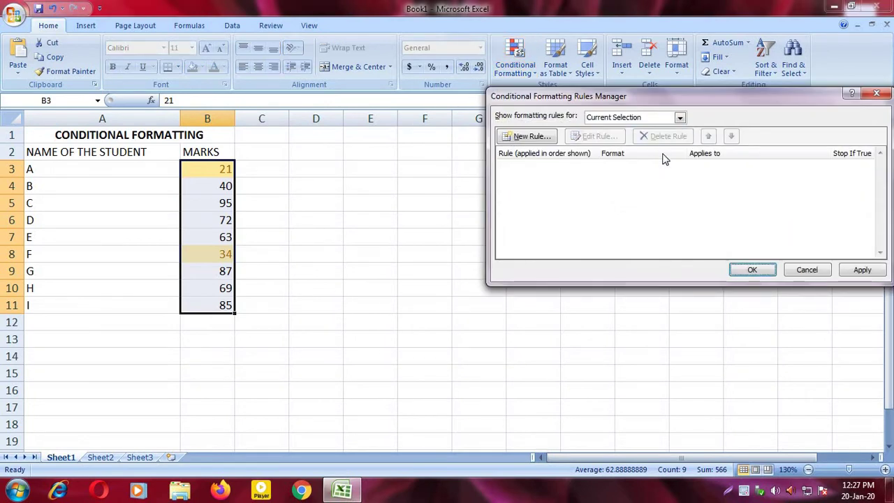
pyautogui.click(751, 272)
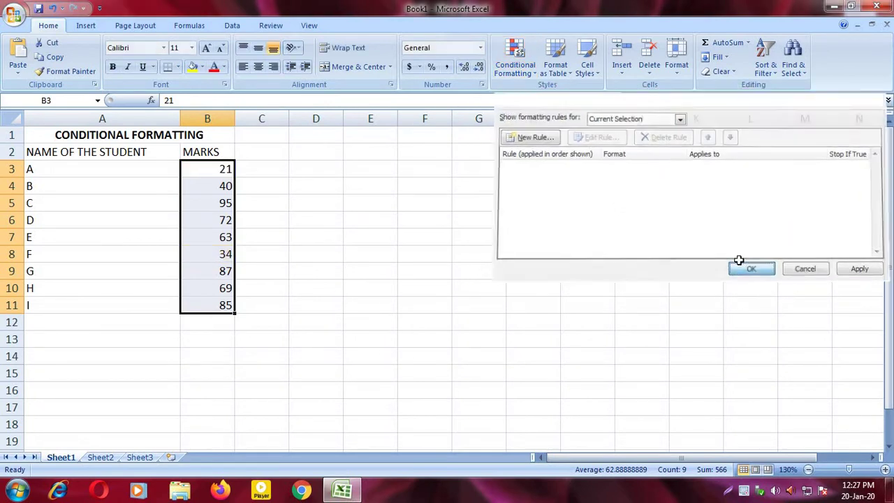
# - Reopen the Rules Manager to confirm no rules remain on the marks
pyautogui.click(518, 76)
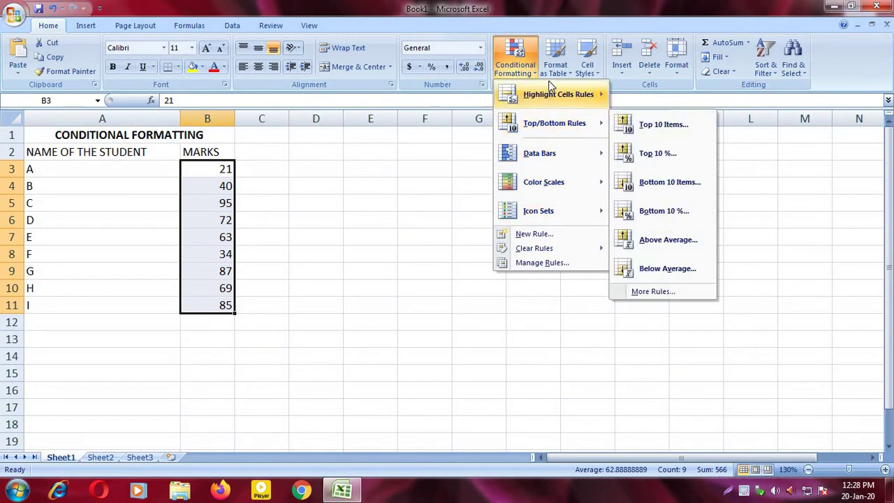
pyautogui.click(552, 263)
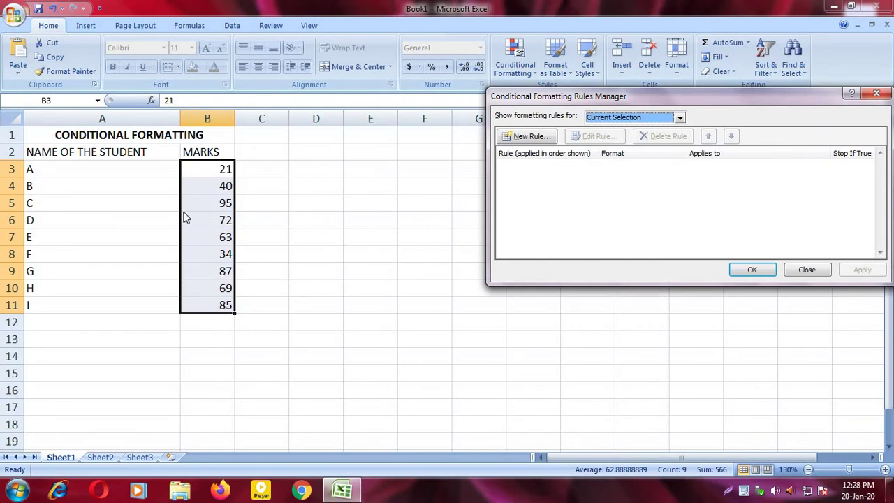
pyautogui.click(751, 270)
pyautogui.click(518, 69)
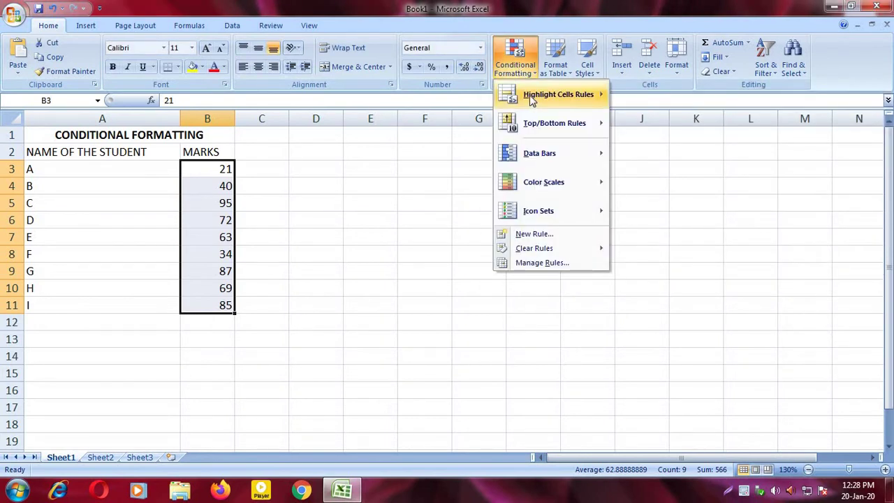
# - Add a Between rule with bounds 100 and 95 using Light Red Fill with Dark Red Text
pyautogui.moveTo(529, 95)
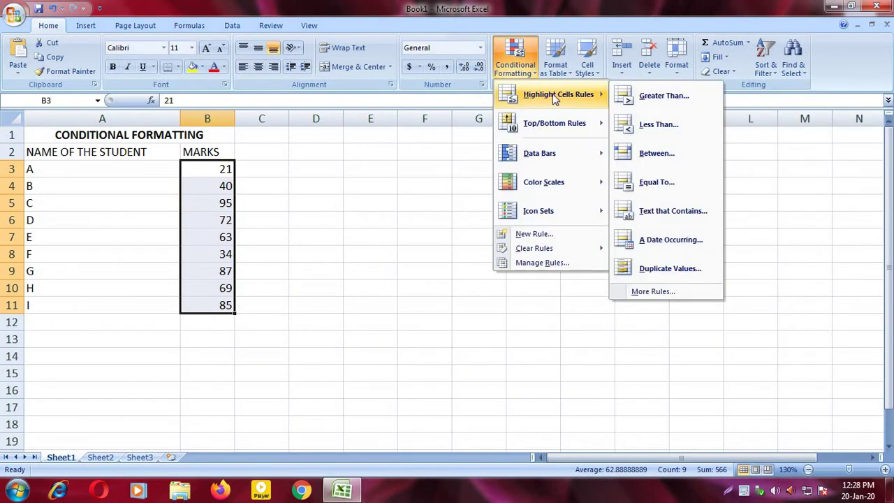
pyautogui.click(657, 154)
pyautogui.moveTo(613, 147); pyautogui.dragTo(480, 138)
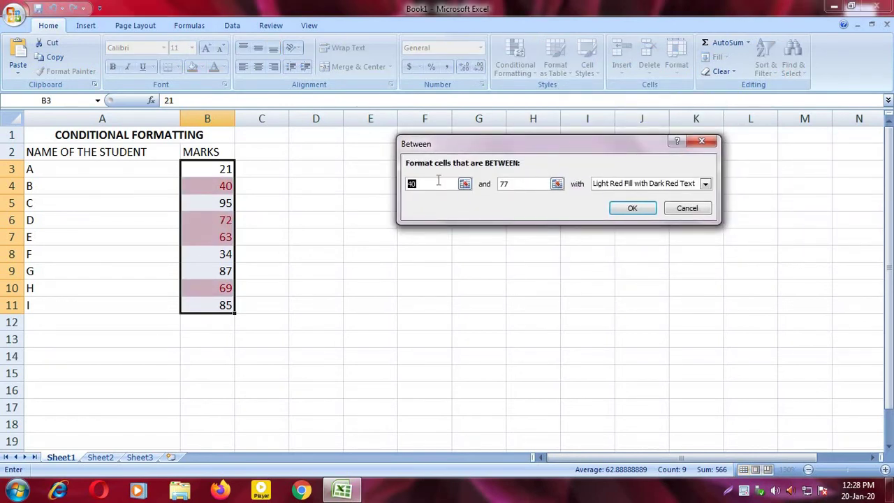
pyautogui.press('BackSpace')
pyautogui.write('95')
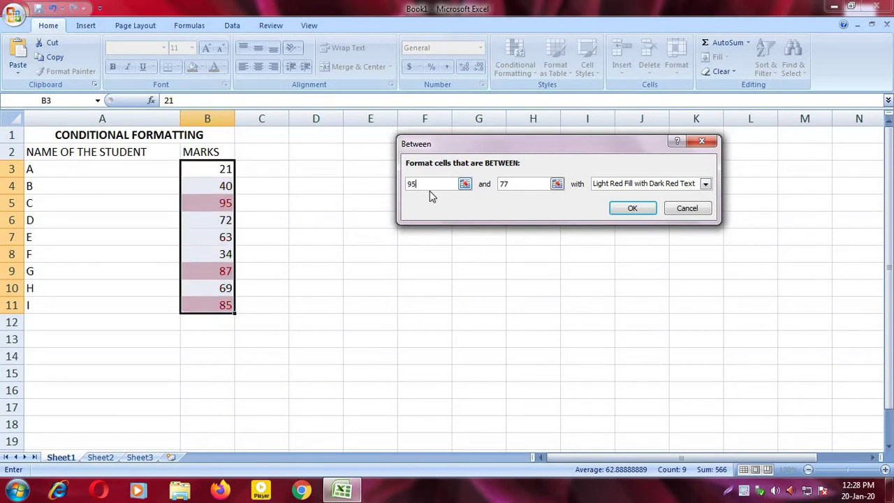
pyautogui.press('BackSpace')
pyautogui.press('BackSpace')
pyautogui.write('00')
pyautogui.click(531, 184)
pyautogui.press('BackSpace')
pyautogui.press('BackSpace')
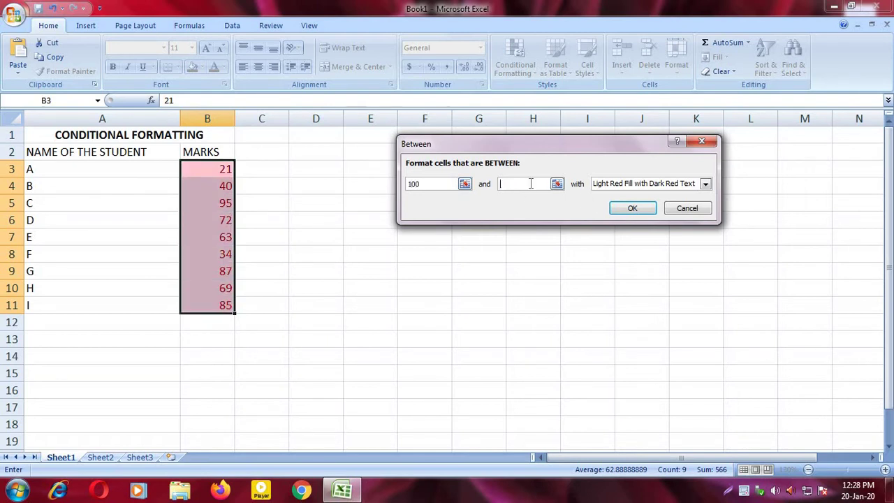
pyautogui.write('95')
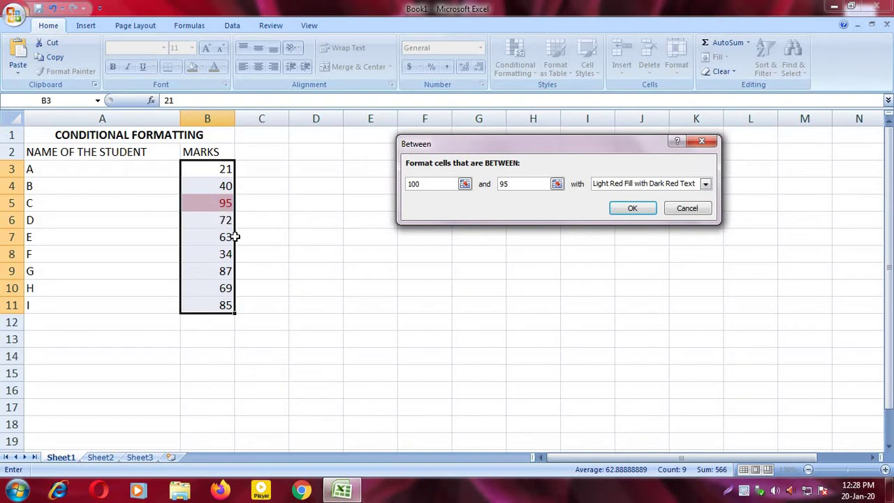
pyautogui.click(626, 209)
# - Change student E's mark in B7 to 97
pyautogui.click(218, 209)
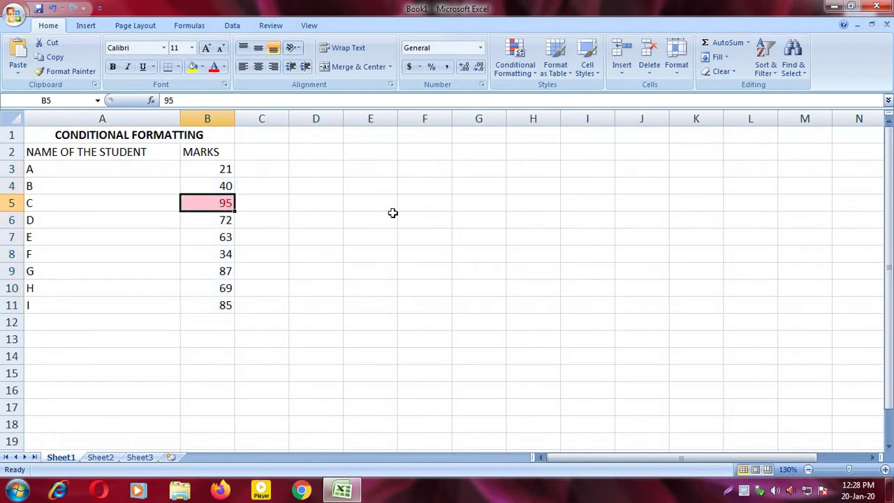
pyautogui.click(227, 236)
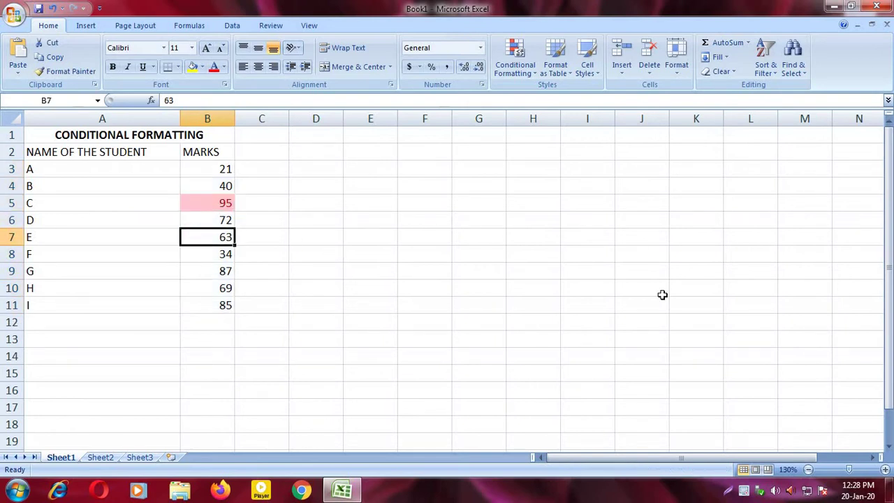
pyautogui.write('97')
pyautogui.press('Return')
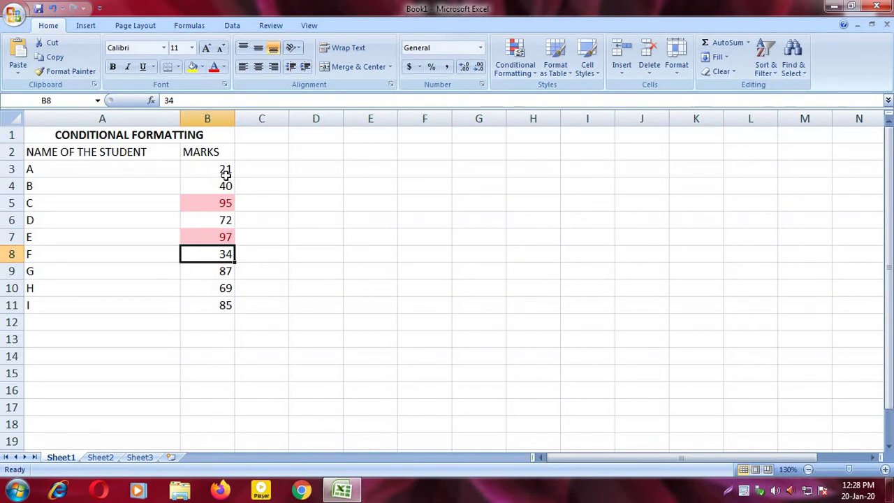
# - Delete the Cell Value between rule from the marks in B3:B11
pyautogui.moveTo(224, 172); pyautogui.dragTo(222, 306)
pyautogui.click(515, 60)
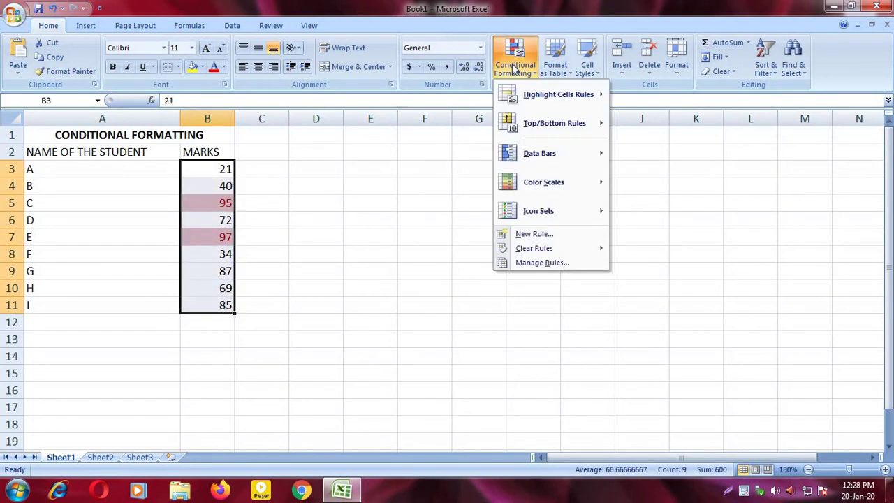
pyautogui.click(531, 263)
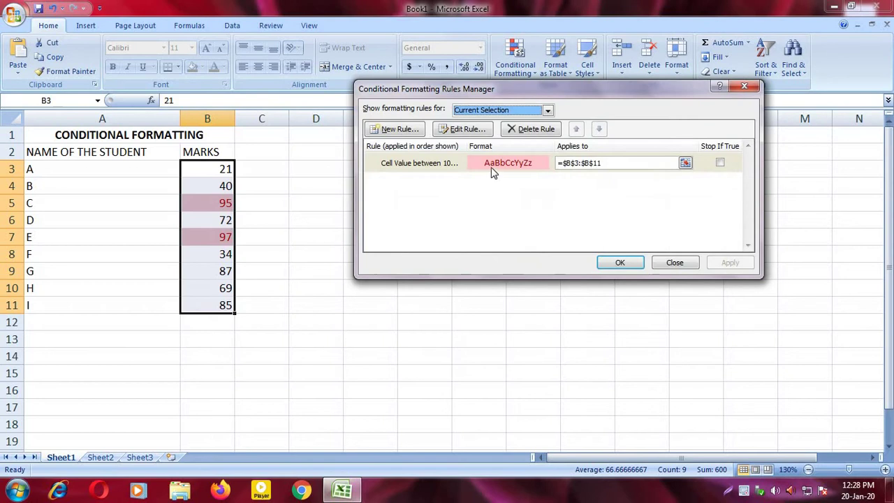
pyautogui.click(492, 168)
pyautogui.click(531, 129)
pyautogui.click(618, 261)
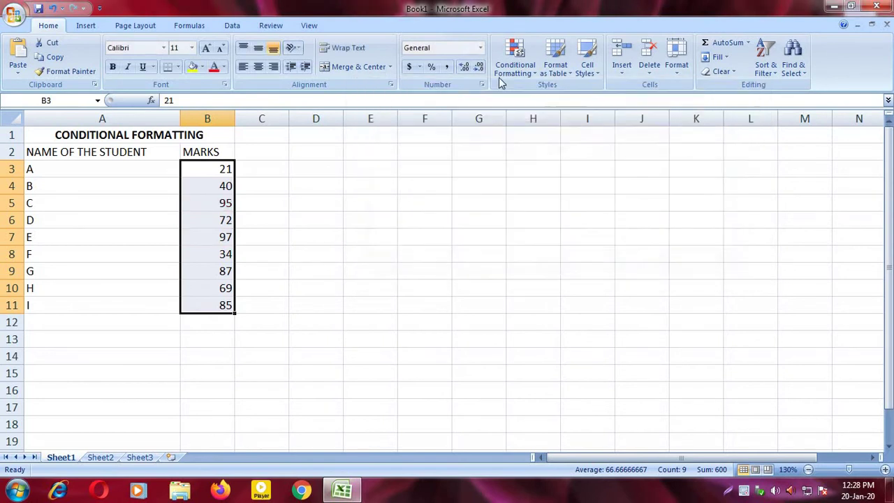
pyautogui.click(511, 70)
# - Highlight duplicate marks in B3:B11 with a custom yellow fill
pyautogui.moveTo(514, 101)
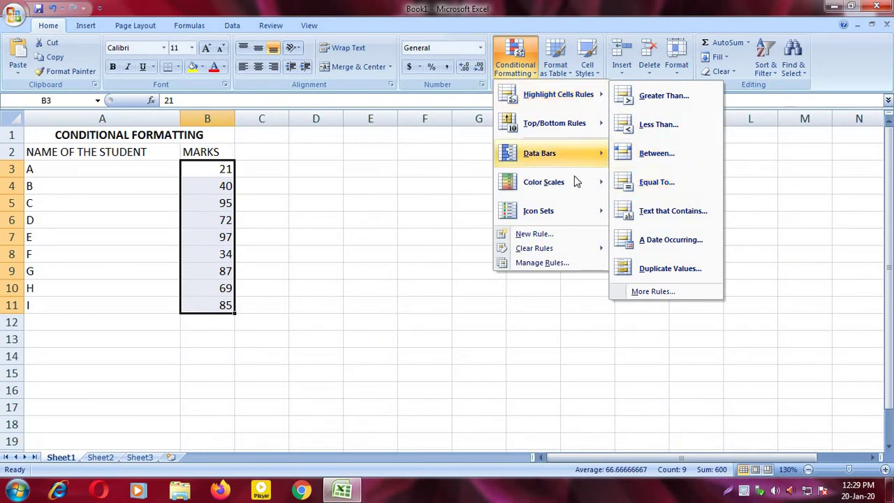
pyautogui.click(663, 268)
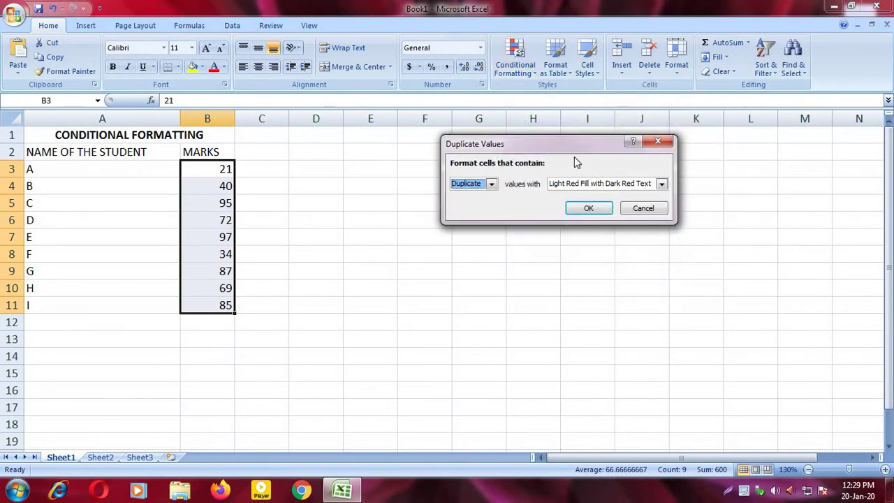
pyautogui.moveTo(685, 137); pyautogui.dragTo(822, 133)
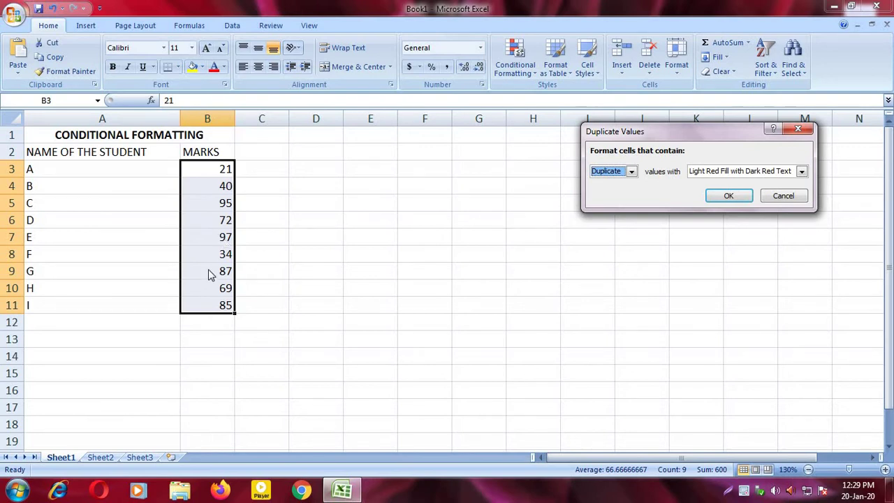
pyautogui.click(738, 172)
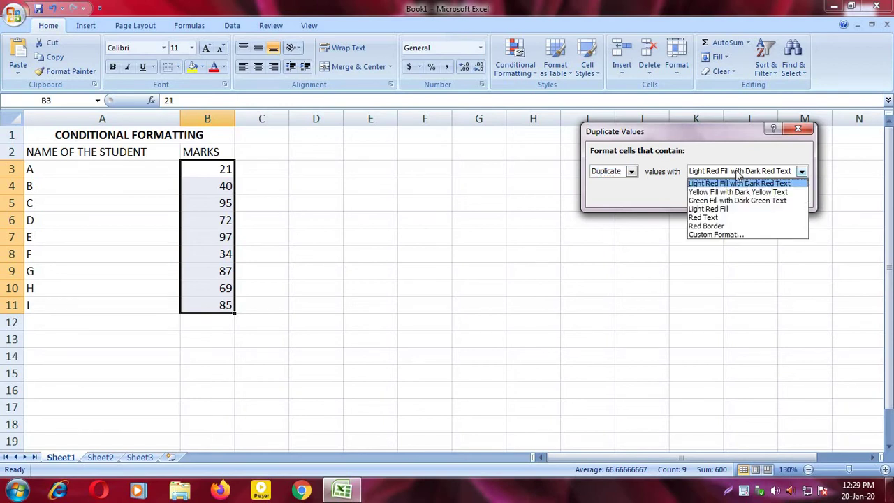
pyautogui.click(722, 235)
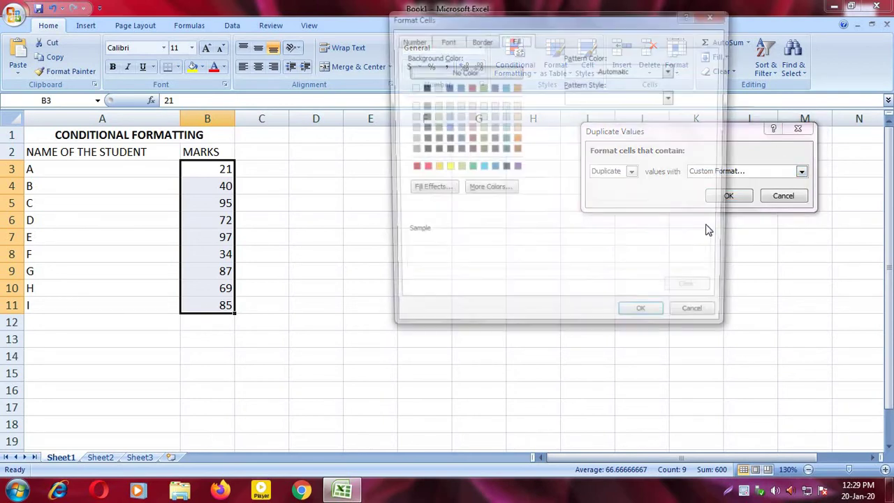
pyautogui.click(445, 169)
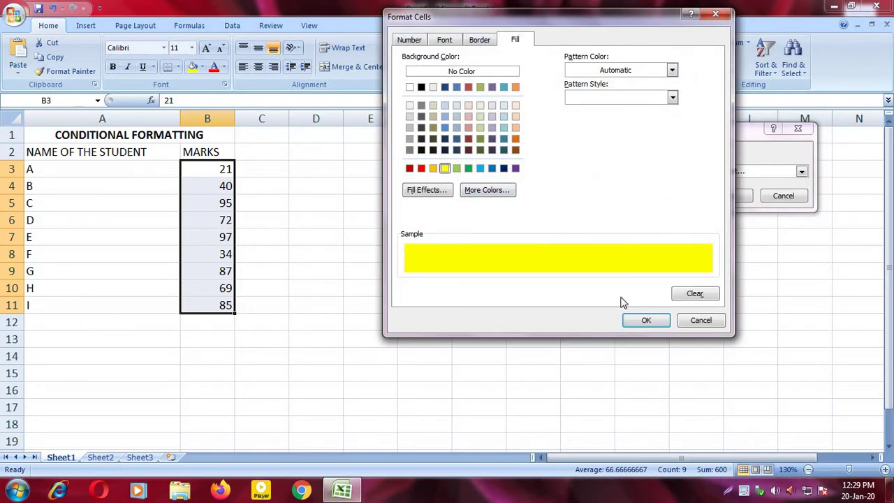
pyautogui.click(637, 319)
pyautogui.click(730, 196)
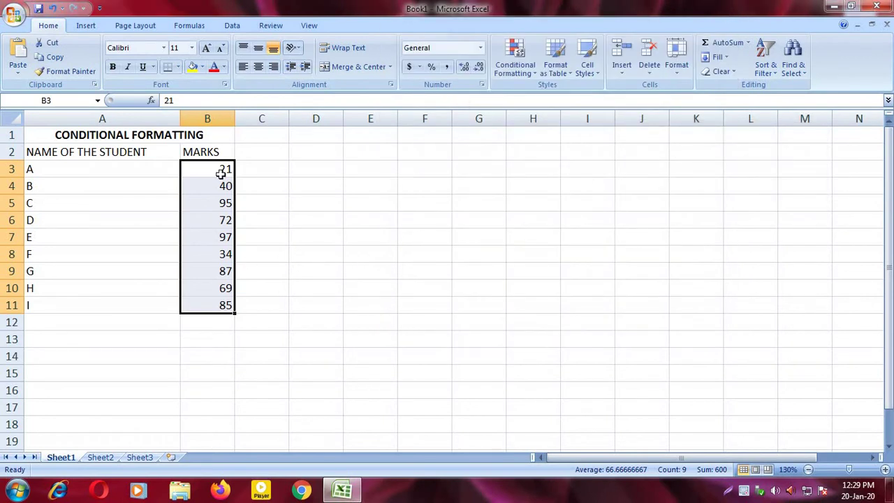
pyautogui.click(319, 233)
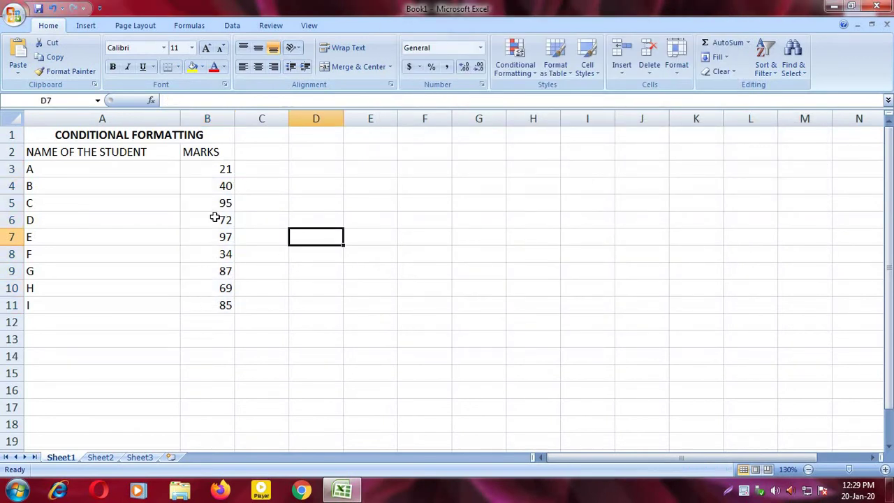
# - Change student G's mark in B9 to 21 and reselect the marks B3:B11
pyautogui.click(221, 270)
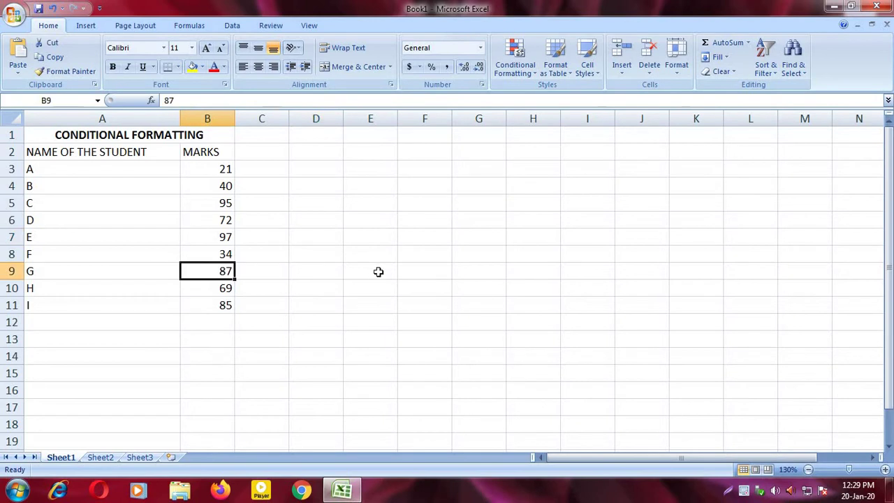
pyautogui.write('21')
pyautogui.press('Return')
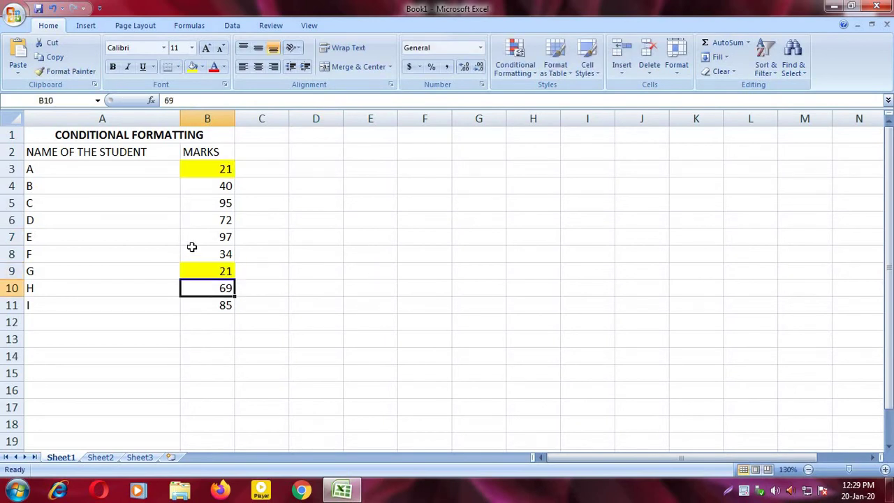
pyautogui.click(290, 215)
pyautogui.moveTo(220, 169); pyautogui.dragTo(219, 309)
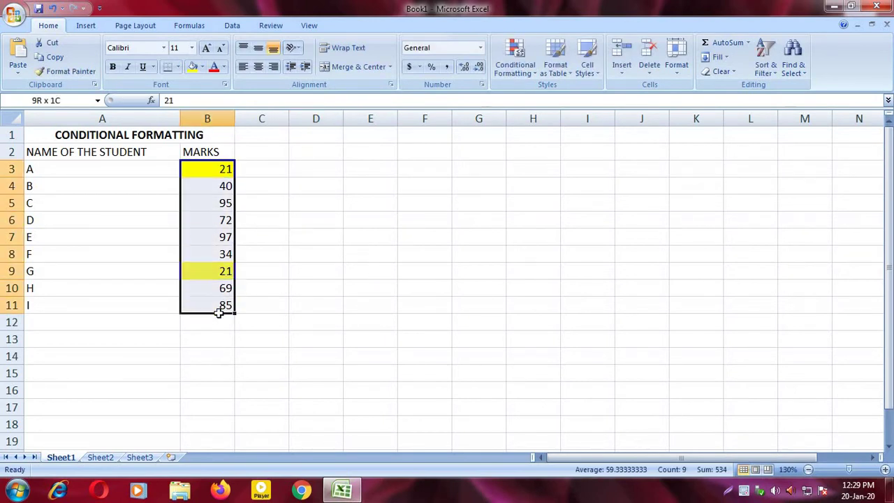
# - Delete the yellow Duplicate Values rule in the rules manager
pyautogui.click(513, 70)
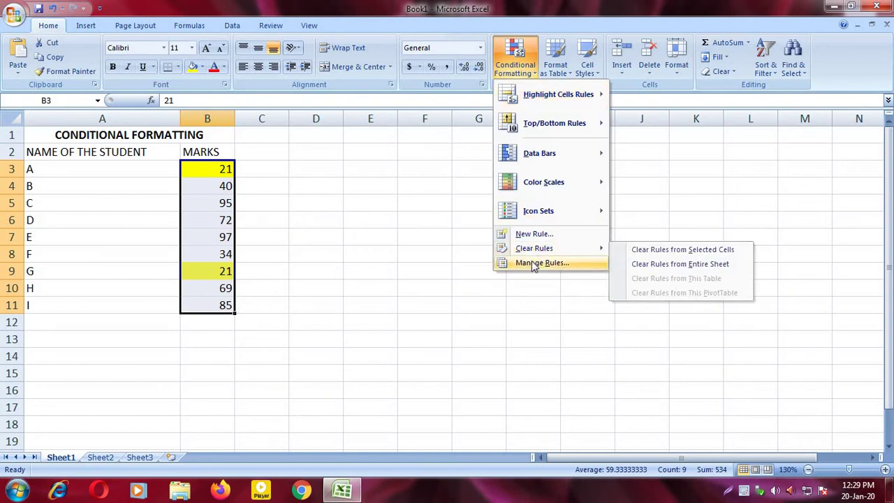
pyautogui.click(536, 261)
pyautogui.click(660, 116)
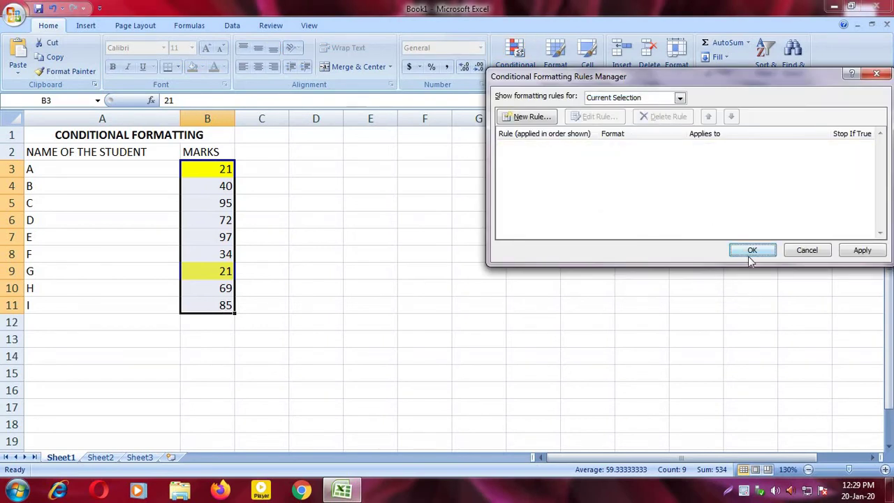
pyautogui.click(750, 252)
# - Add a Duplicate Values rule with a custom dark green fill
pyautogui.click(519, 70)
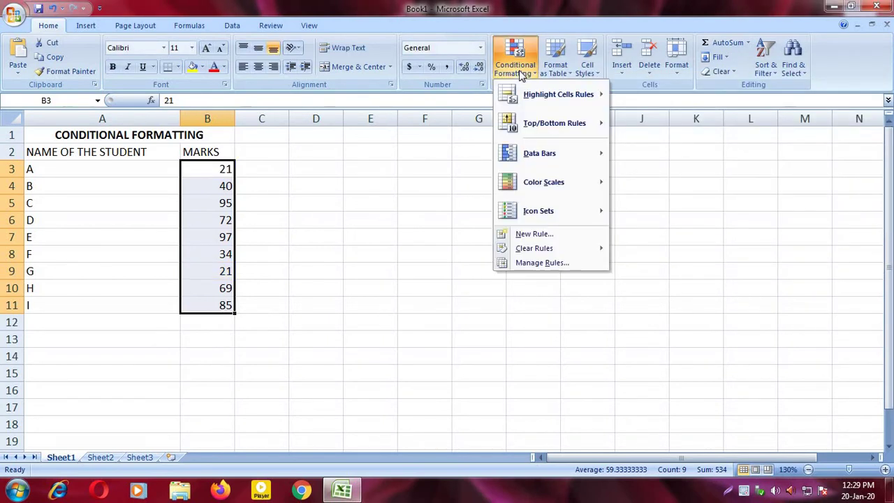
pyautogui.moveTo(559, 94)
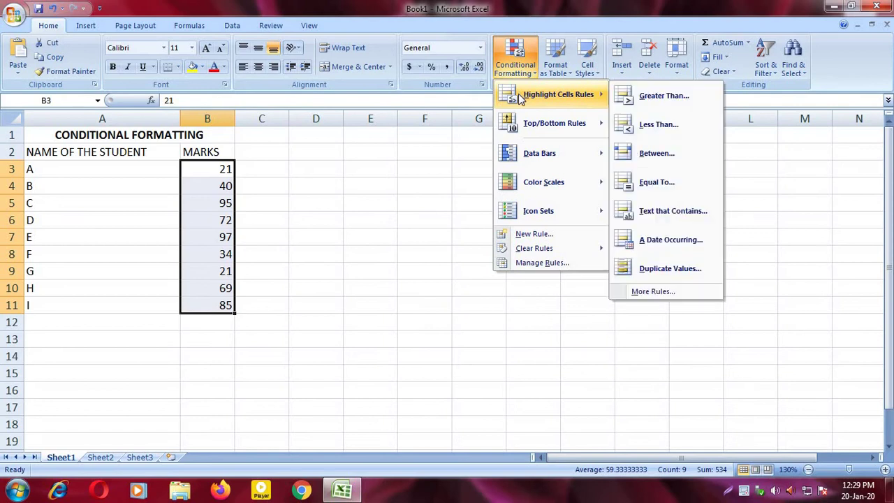
pyautogui.click(647, 271)
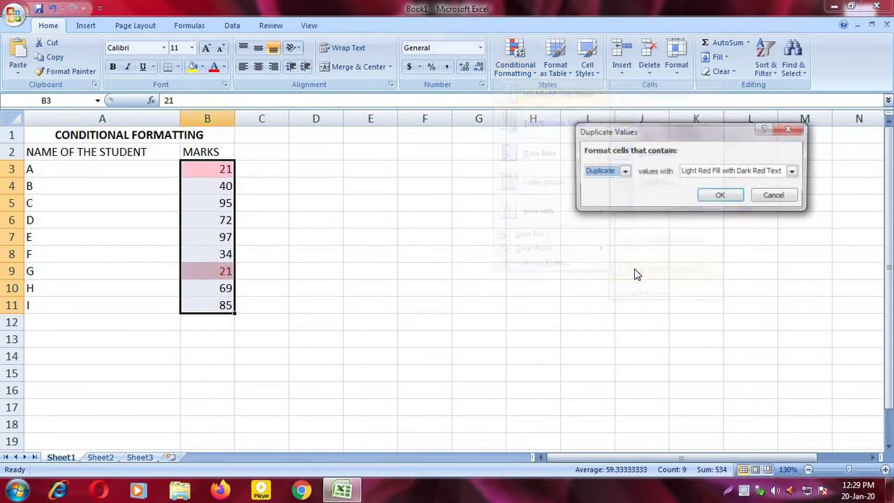
pyautogui.click(624, 172)
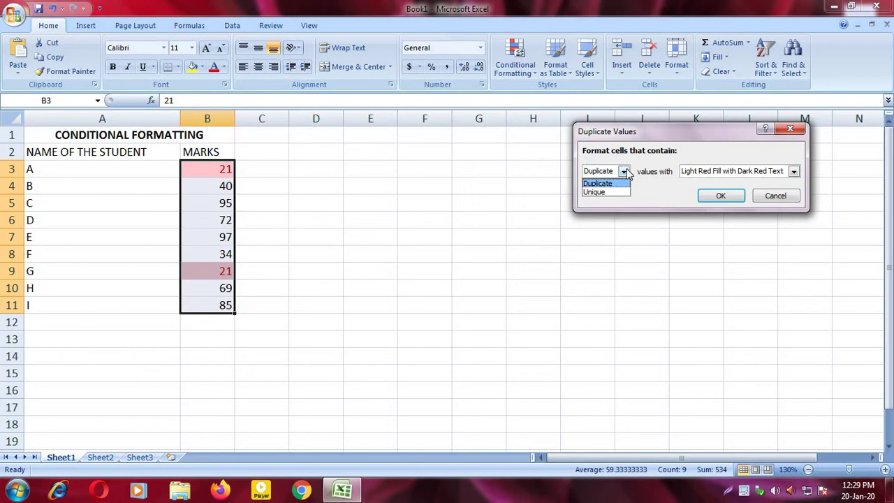
pyautogui.click(624, 172)
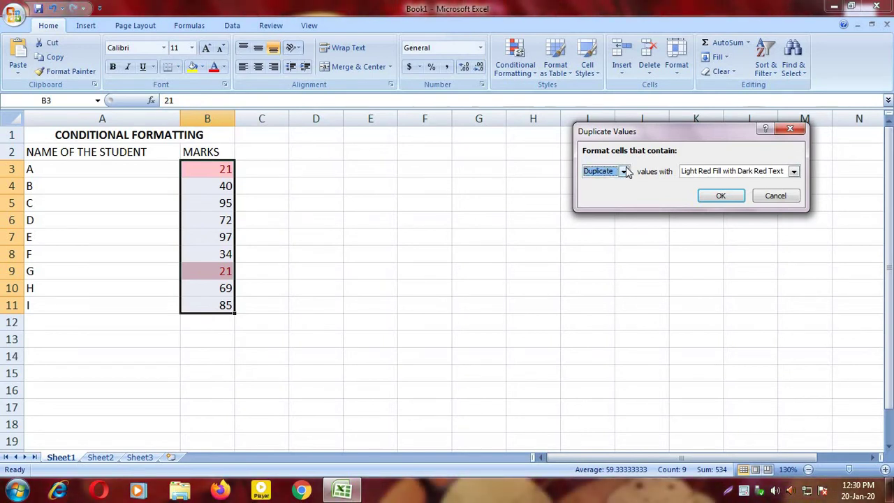
pyautogui.click(735, 176)
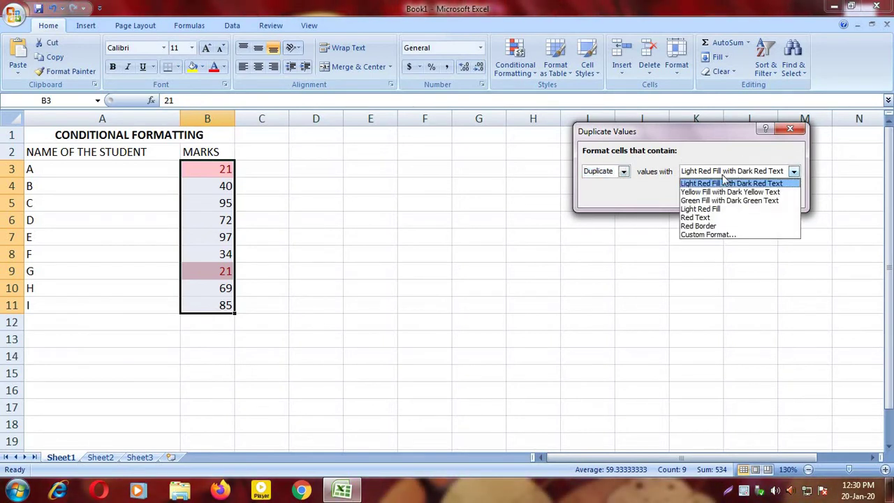
pyautogui.click(706, 237)
pyautogui.click(589, 157)
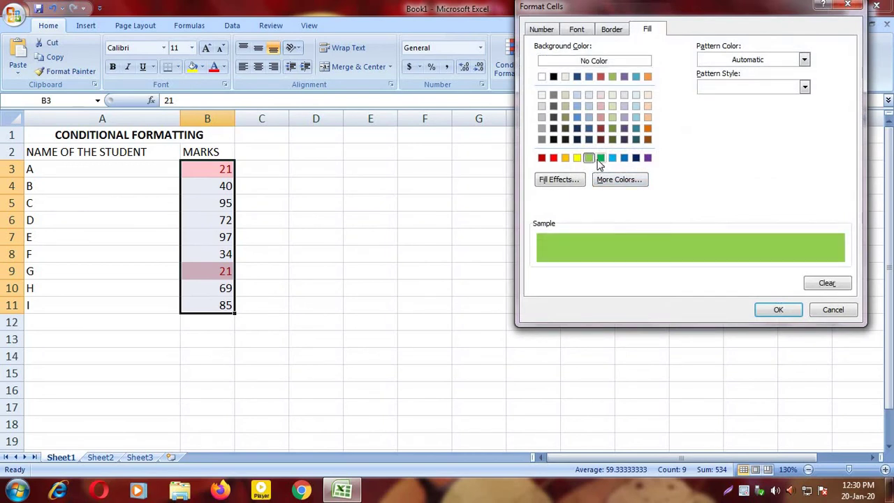
pyautogui.click(601, 158)
pyautogui.click(778, 310)
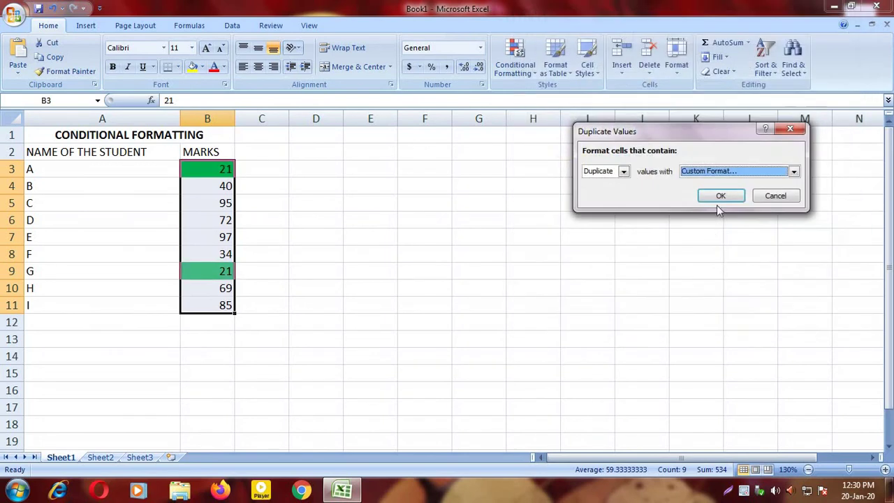
pyautogui.press('Return')
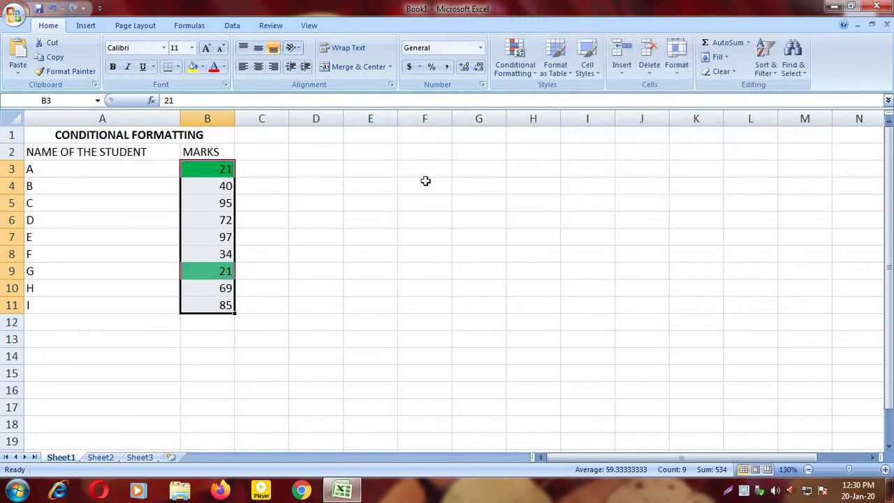
# - Change student D's mark in B6 to 97
pyautogui.click(224, 218)
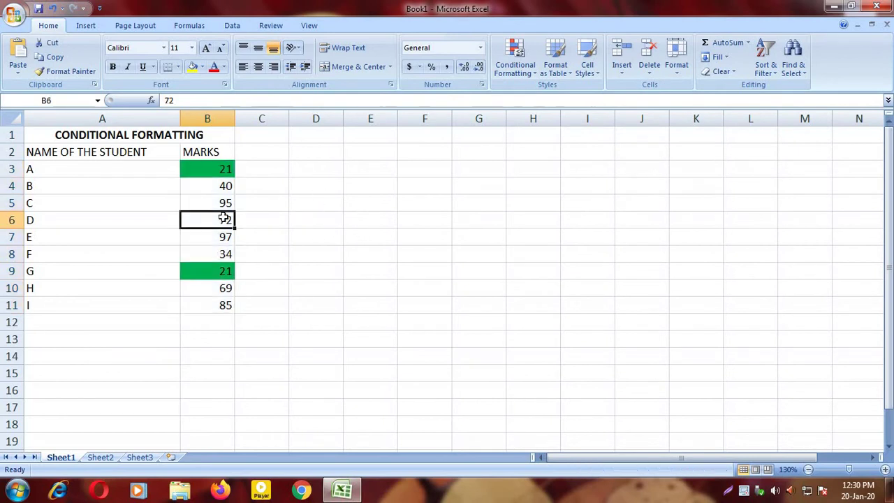
pyautogui.write('9')
pyautogui.press('Return')
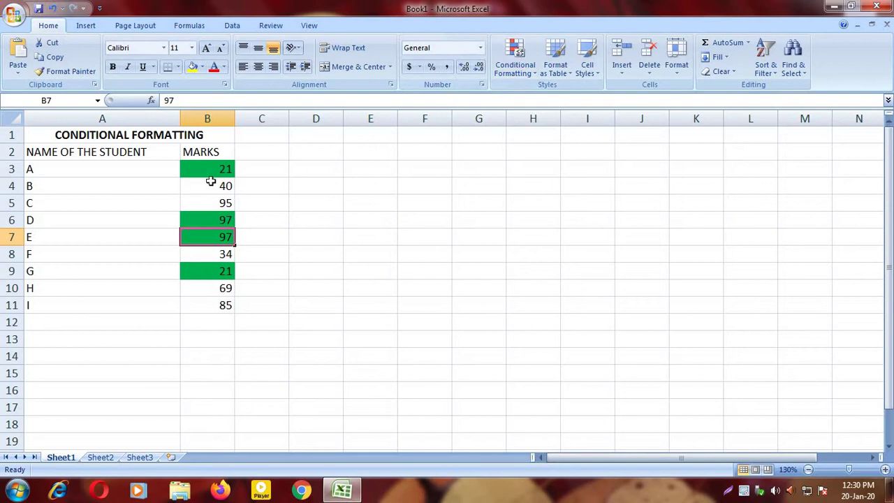
# - Delete the green Duplicate Values rule from the marks
pyautogui.moveTo(210, 170); pyautogui.dragTo(225, 307)
pyautogui.click(515, 62)
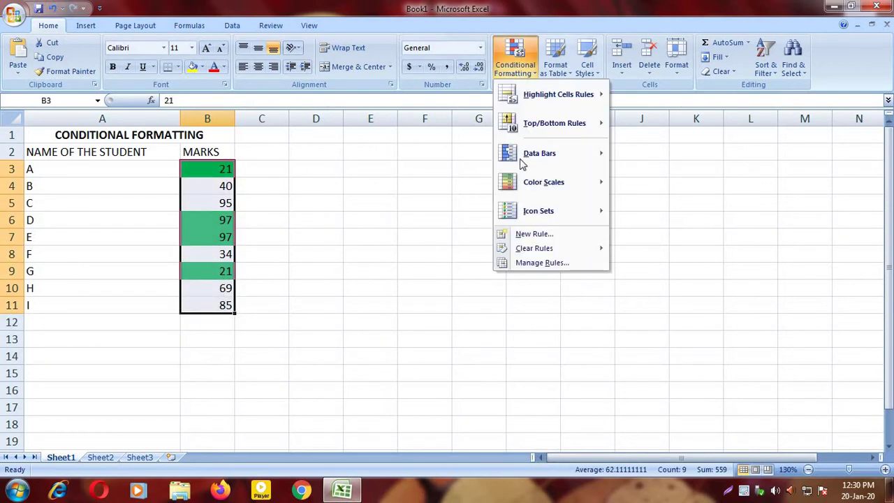
pyautogui.click(540, 263)
pyautogui.click(608, 154)
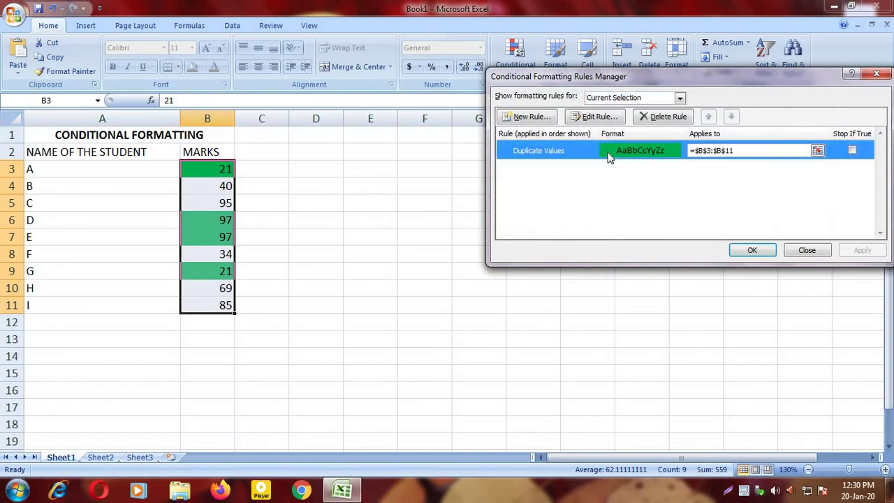
pyautogui.click(672, 118)
pyautogui.click(735, 253)
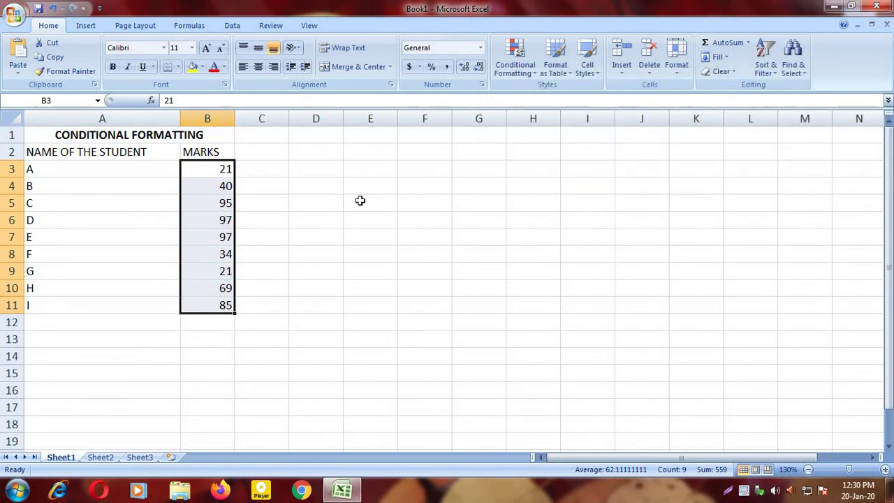
pyautogui.click(524, 70)
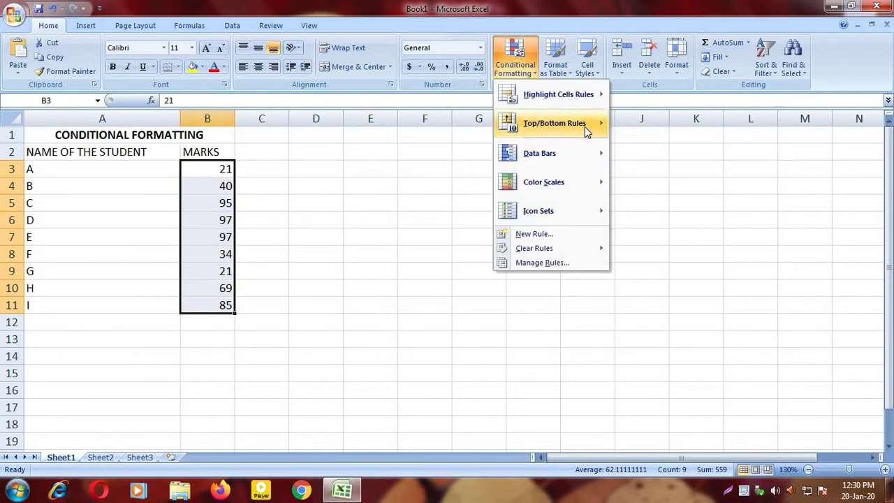
# - Start a Top 10 Items rule for the marks and spin its count to 3
pyautogui.moveTo(585, 127)
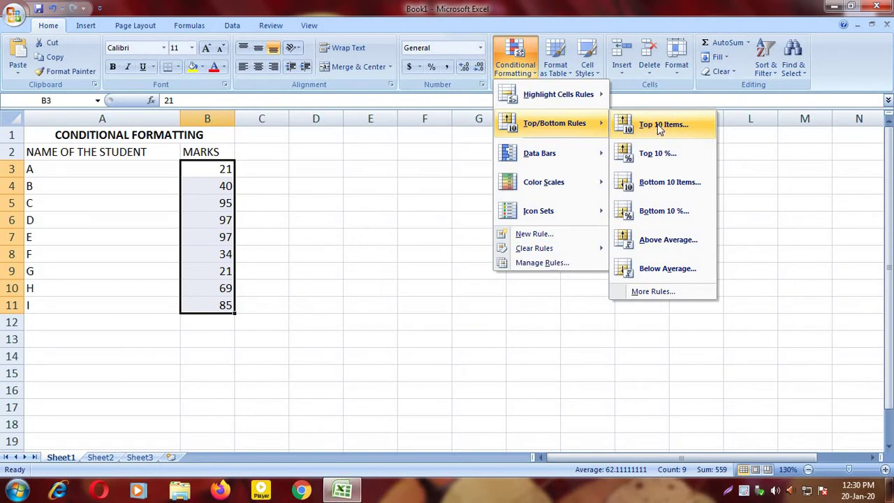
pyautogui.click(659, 126)
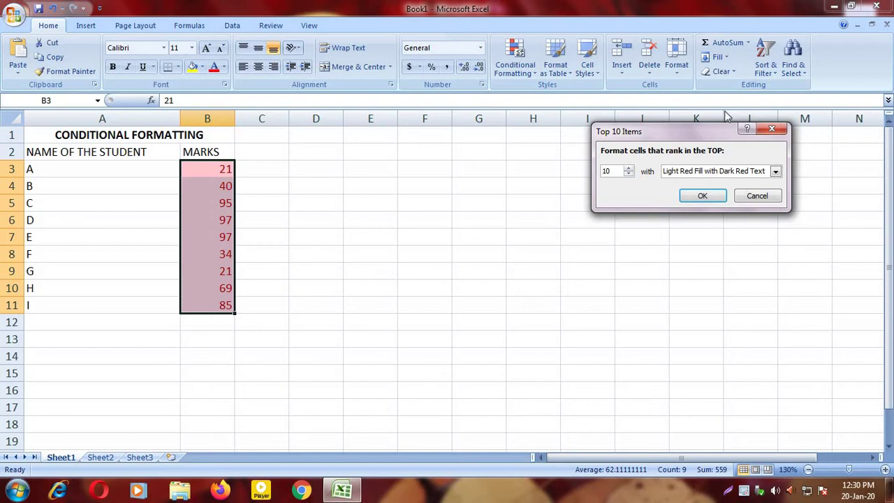
pyautogui.click(629, 174)
pyautogui.click(629, 174)
pyautogui.click(628, 174)
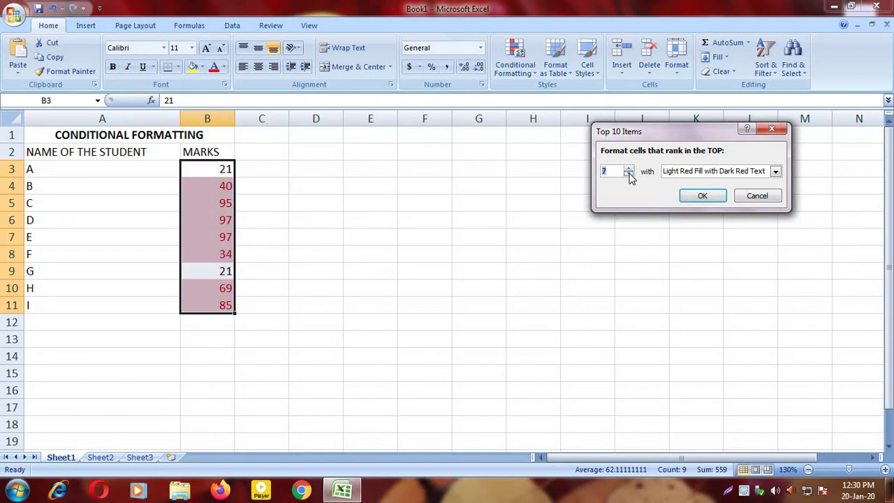
pyautogui.click(628, 175)
pyautogui.click(628, 174)
pyautogui.click(629, 174)
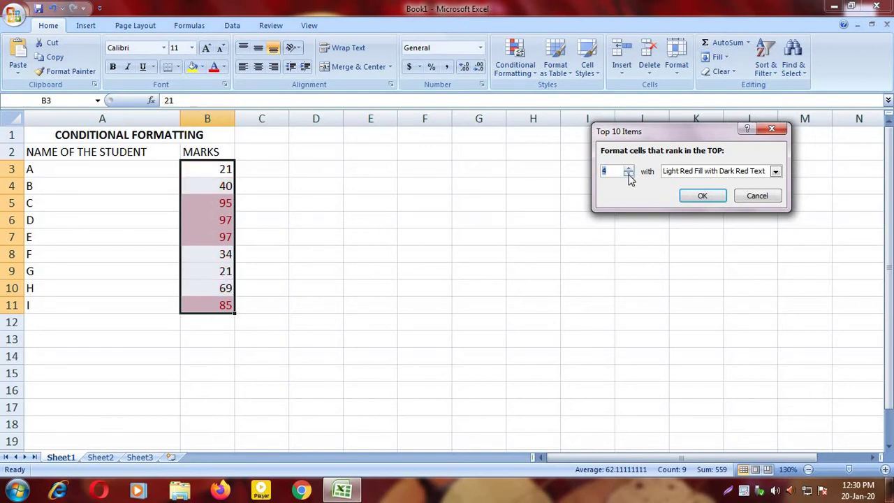
pyautogui.click(629, 176)
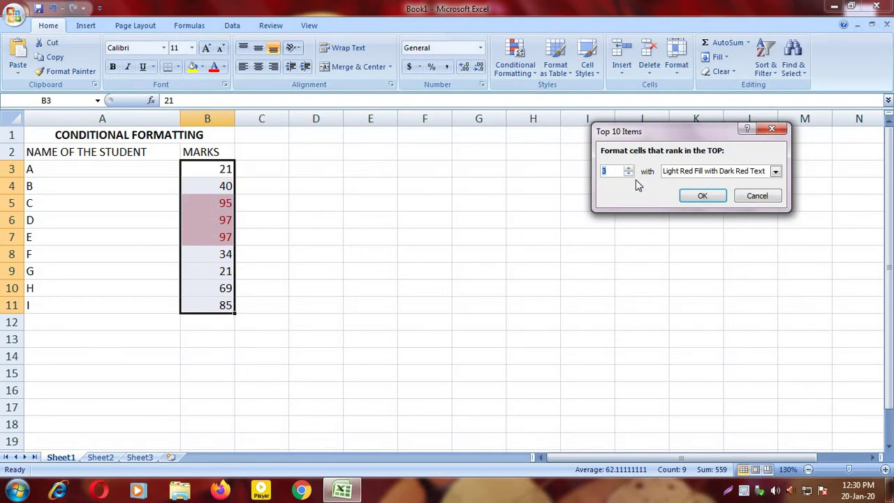
pyautogui.click(628, 169)
pyautogui.click(628, 168)
pyautogui.click(629, 168)
pyautogui.click(629, 168)
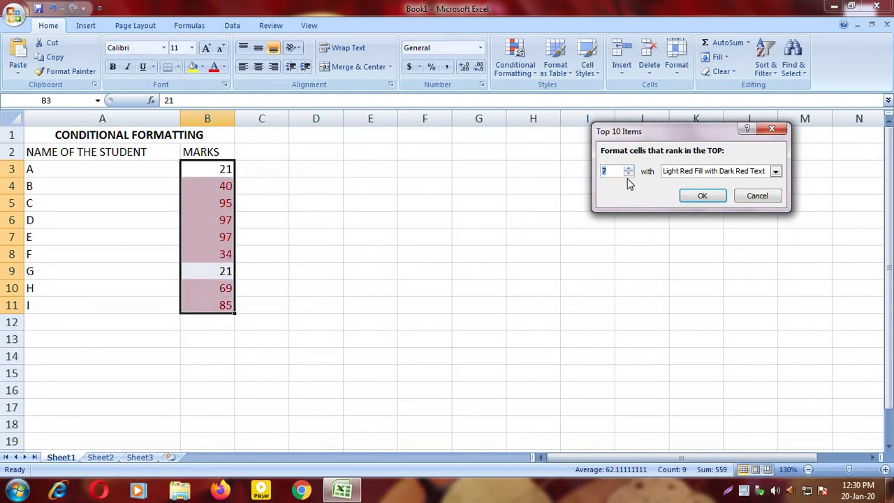
pyautogui.click(629, 174)
pyautogui.click(629, 174)
pyautogui.click(628, 175)
pyautogui.click(628, 174)
pyautogui.click(629, 174)
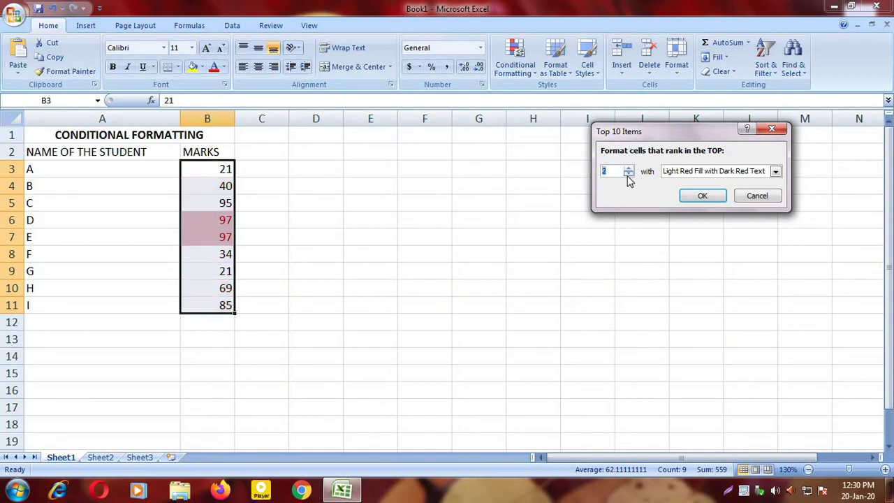
pyautogui.click(628, 168)
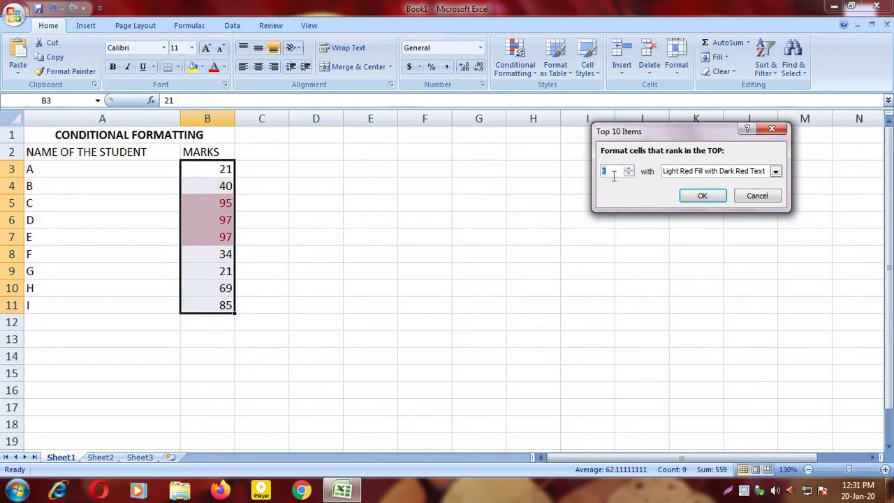
# - Give the top-3 rule a custom solid red fill and apply it
pyautogui.click(774, 171)
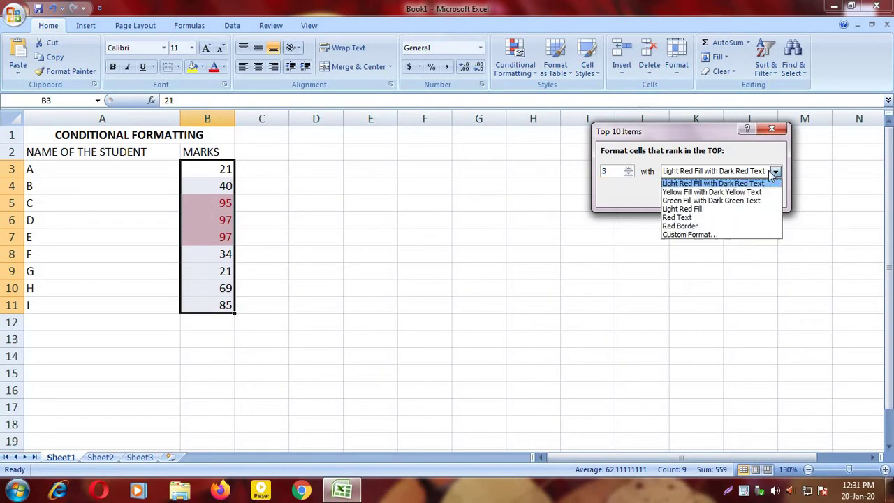
pyautogui.click(707, 235)
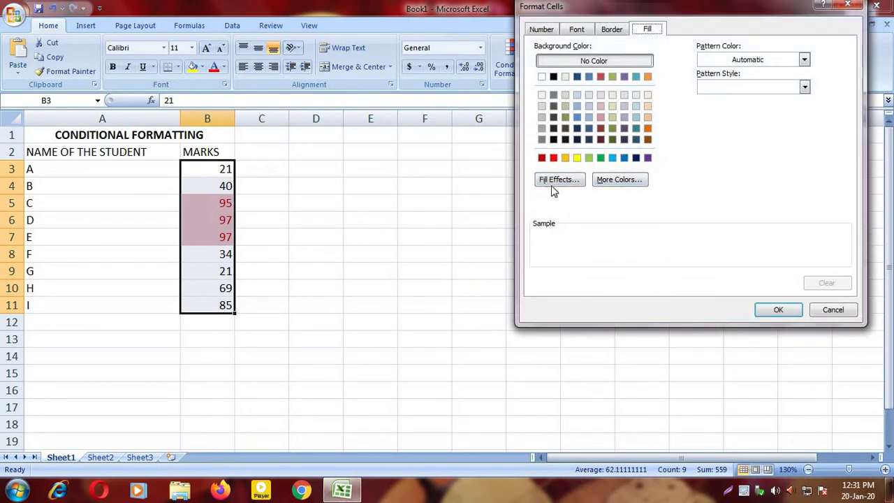
pyautogui.click(553, 158)
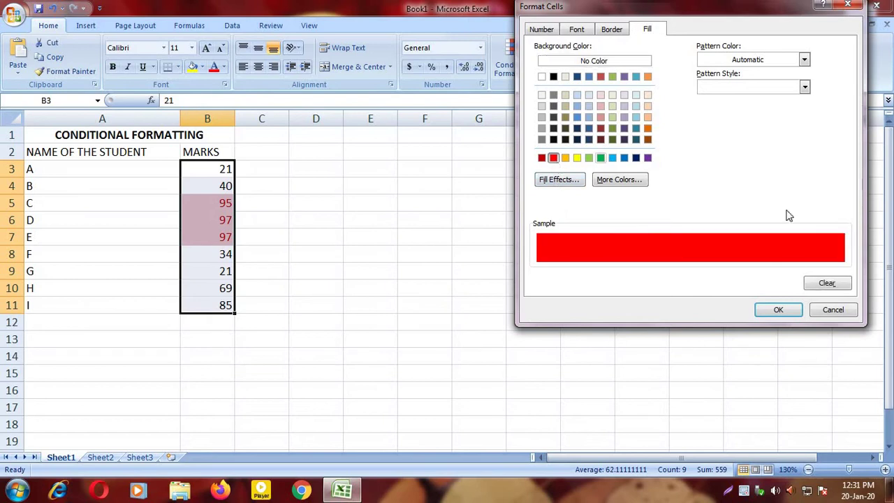
pyautogui.click(773, 309)
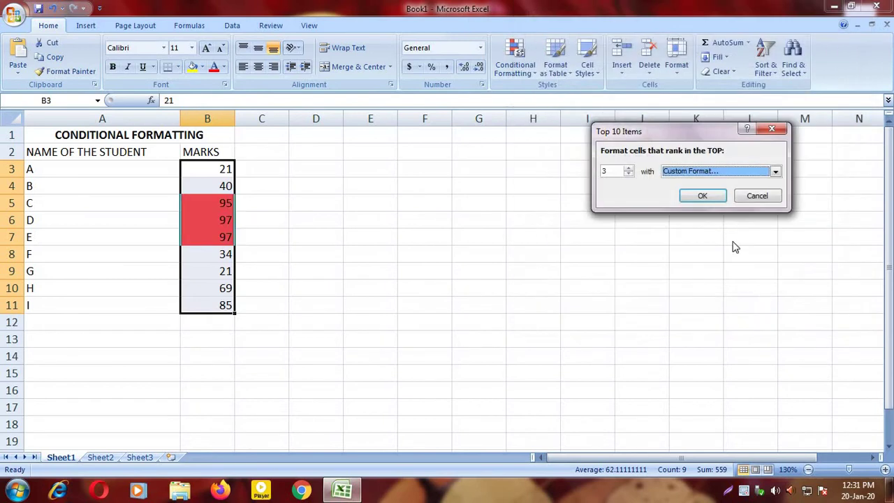
pyautogui.click(703, 197)
pyautogui.click(213, 270)
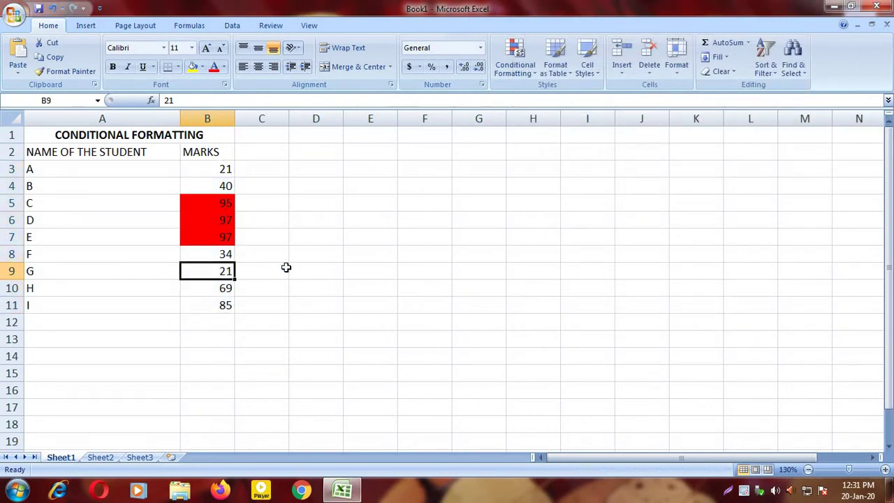
# - Change student G's mark in B9 to 100
pyautogui.write('100')
pyautogui.press('Return')
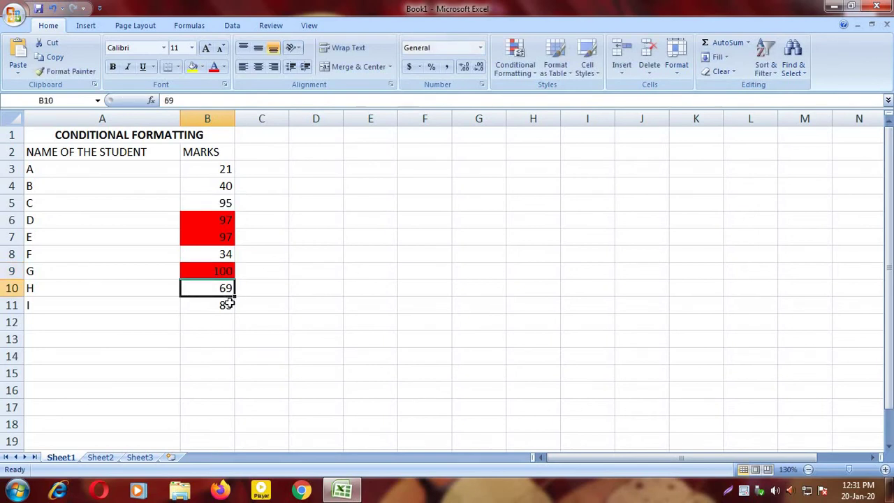
pyautogui.click(306, 234)
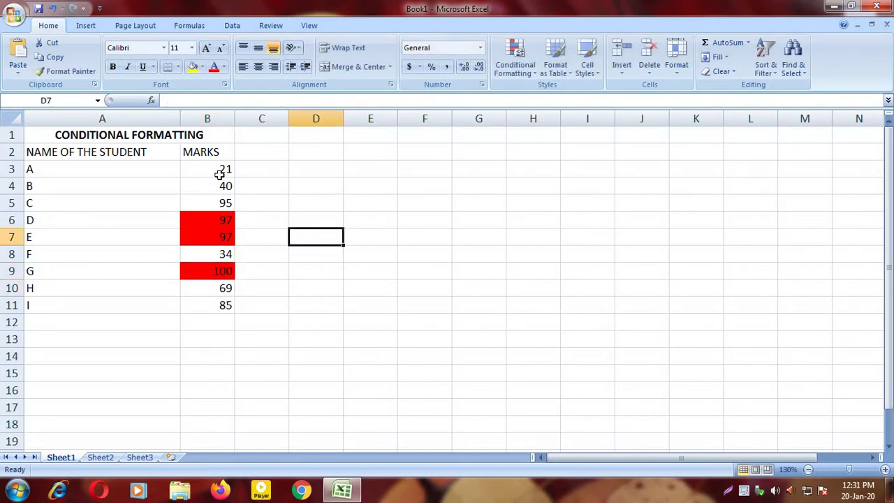
# - Delete the Top 3 rule from the marks in B3:B11
pyautogui.moveTo(219, 172); pyautogui.dragTo(222, 305)
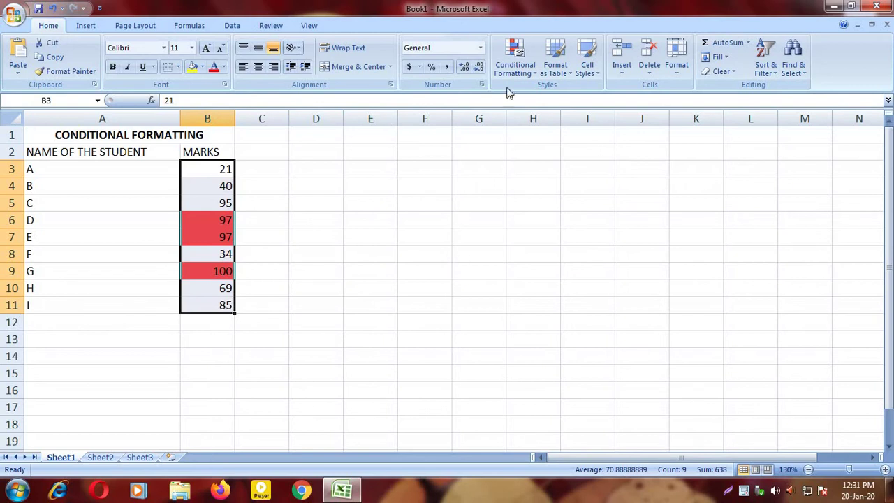
pyautogui.click(517, 65)
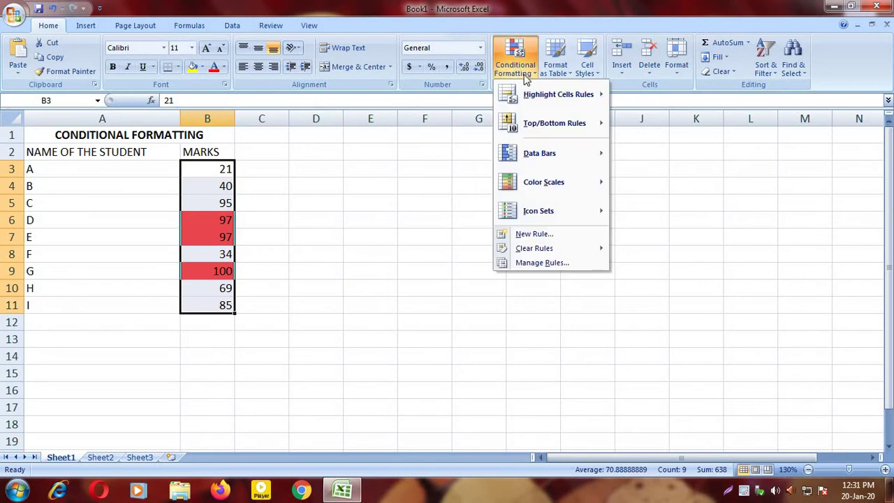
pyautogui.click(536, 264)
pyautogui.click(649, 153)
pyautogui.click(662, 117)
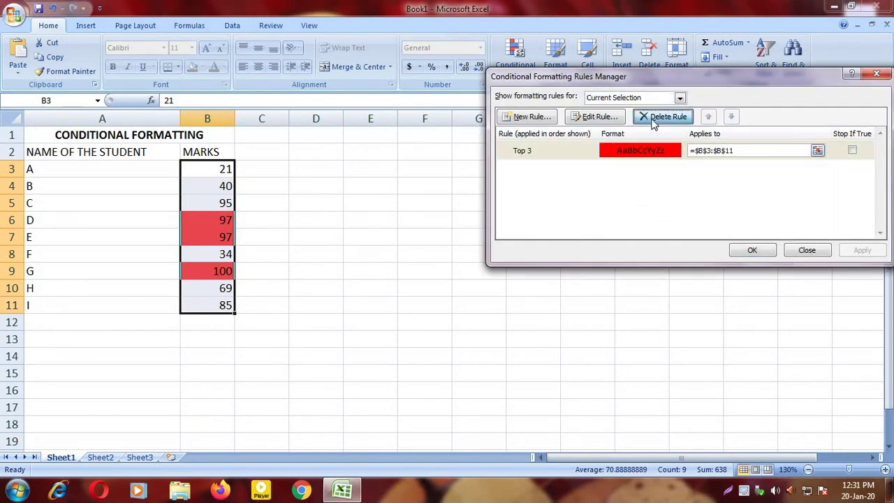
pyautogui.click(752, 250)
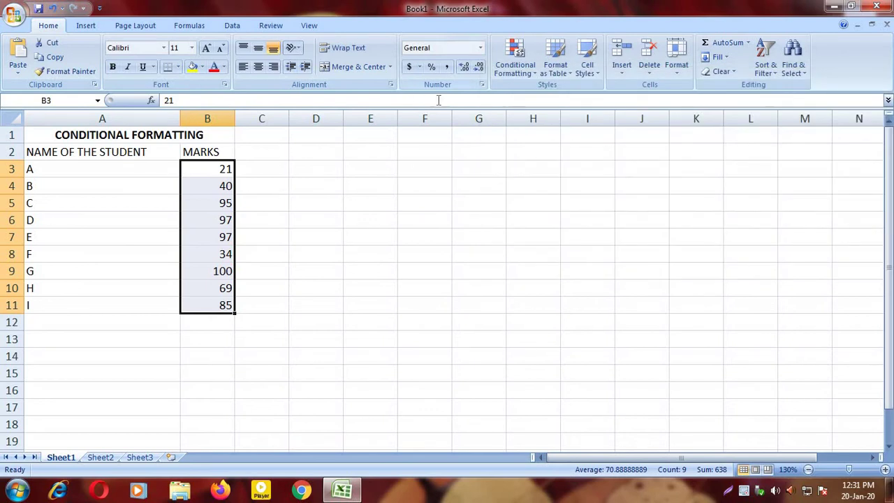
# - Add a Bottom 3 rule shading the lowest marks light red with dark red text
pyautogui.click(517, 67)
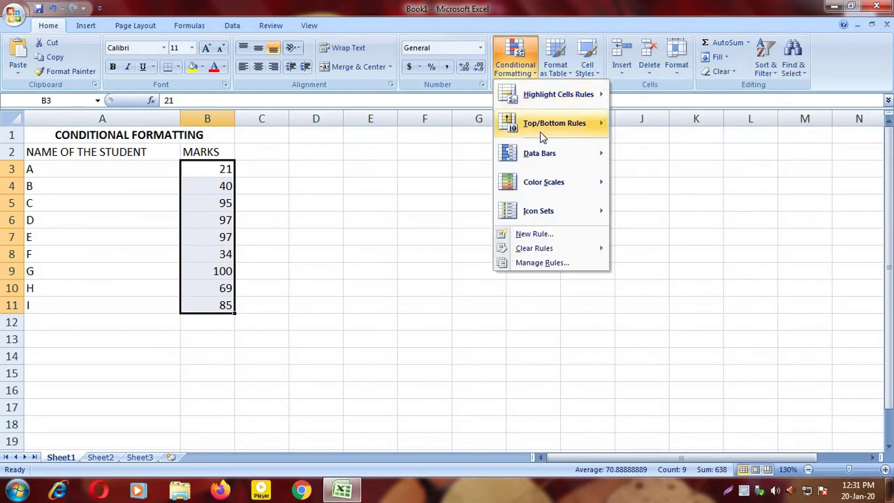
pyautogui.moveTo(545, 124)
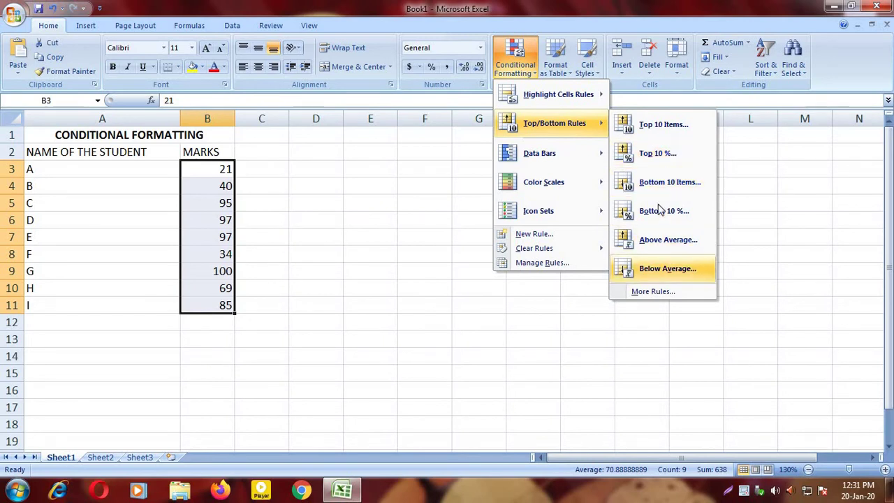
pyautogui.click(672, 182)
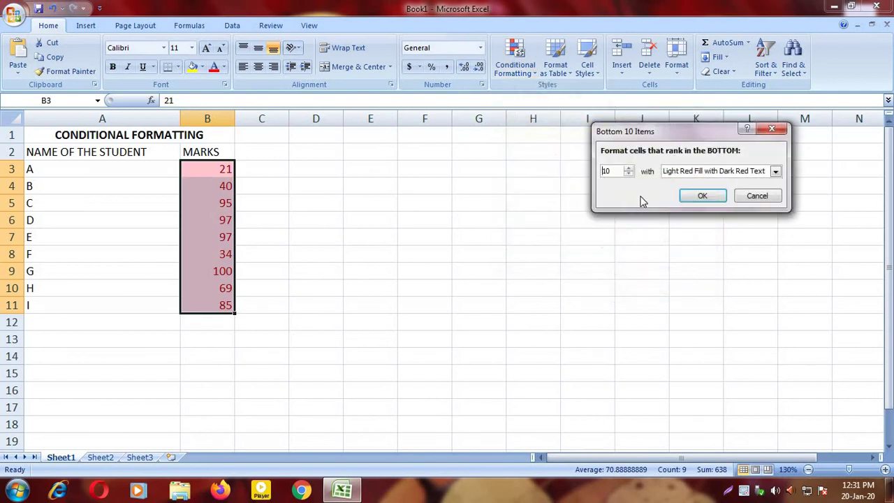
pyautogui.click(628, 176)
pyautogui.click(628, 176)
pyautogui.click(629, 176)
pyautogui.click(628, 176)
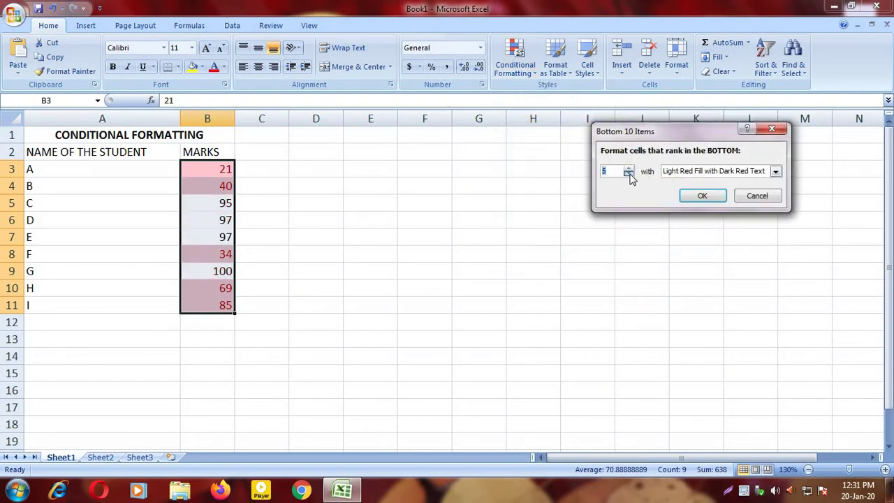
pyautogui.click(629, 176)
pyautogui.click(629, 176)
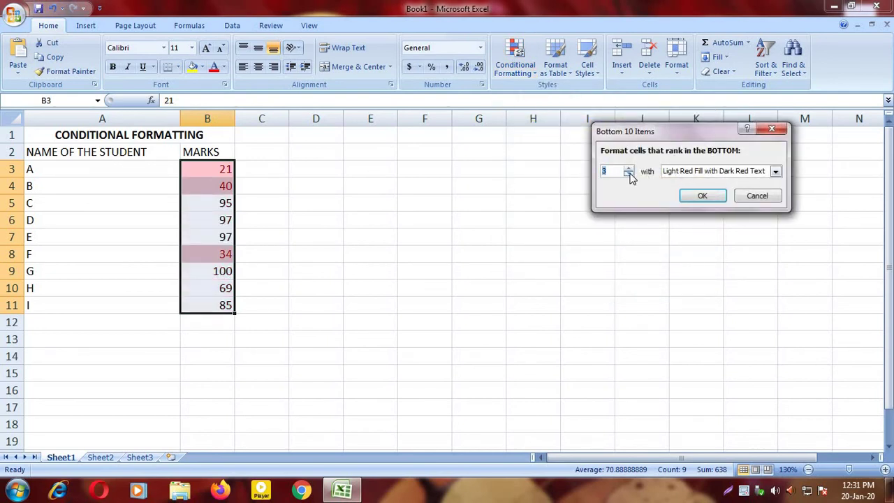
pyautogui.click(685, 198)
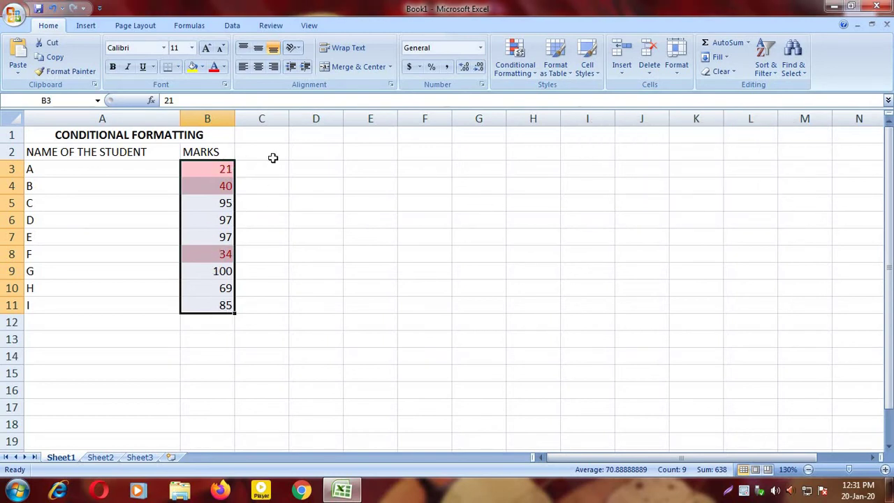
# - Delete the Bottom 3 rule in the rules manager
pyautogui.click(514, 59)
pyautogui.click(556, 268)
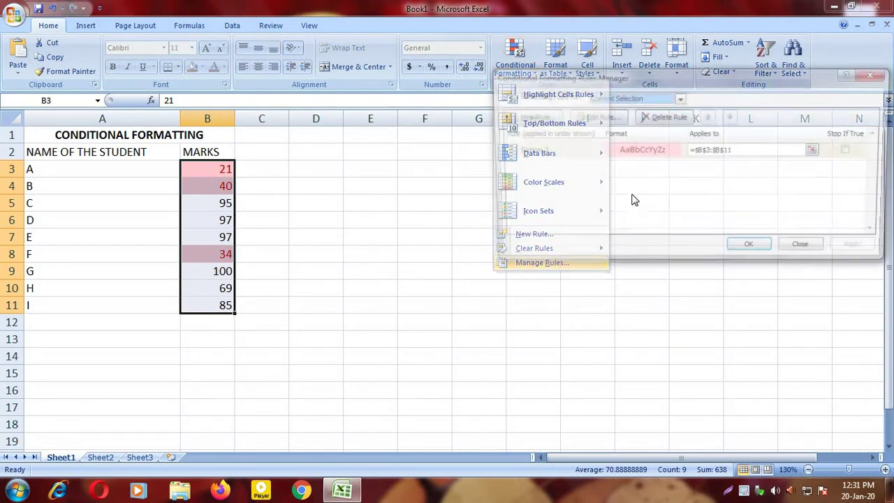
pyautogui.click(669, 117)
pyautogui.click(745, 249)
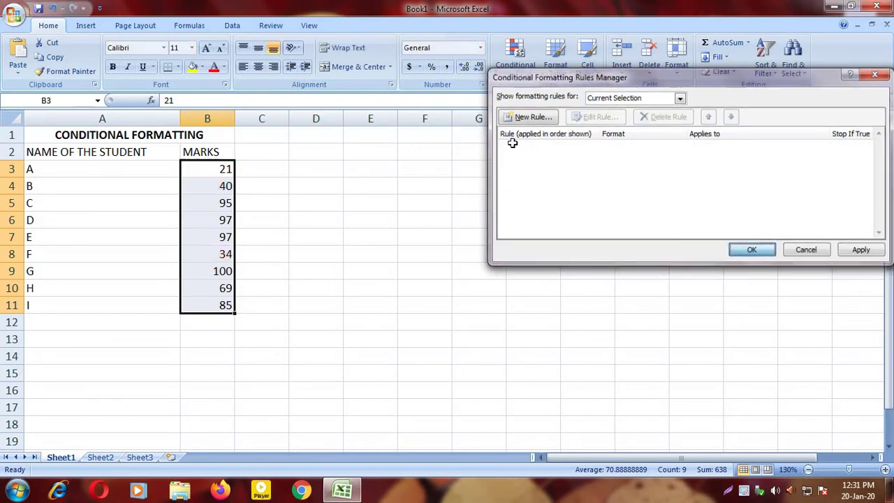
pyautogui.click(515, 58)
# - Apply orange gradient data bars to the marks in B3:B11
pyautogui.moveTo(536, 153)
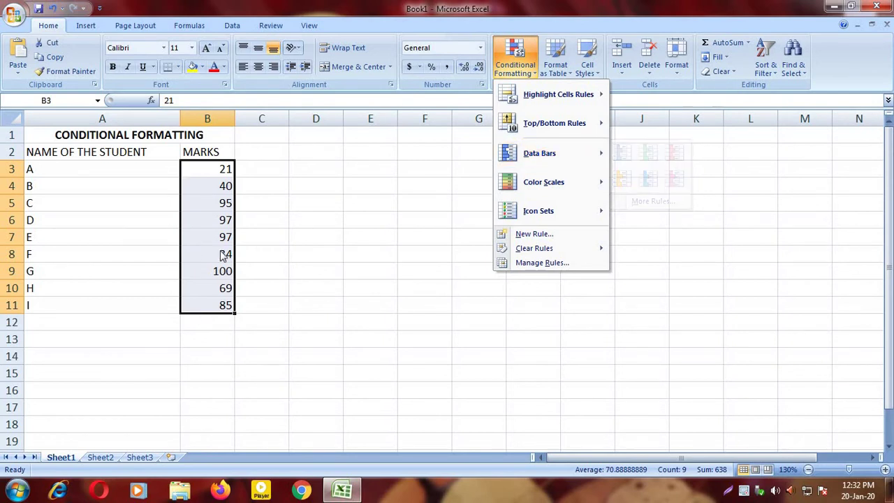
pyautogui.moveTo(579, 159)
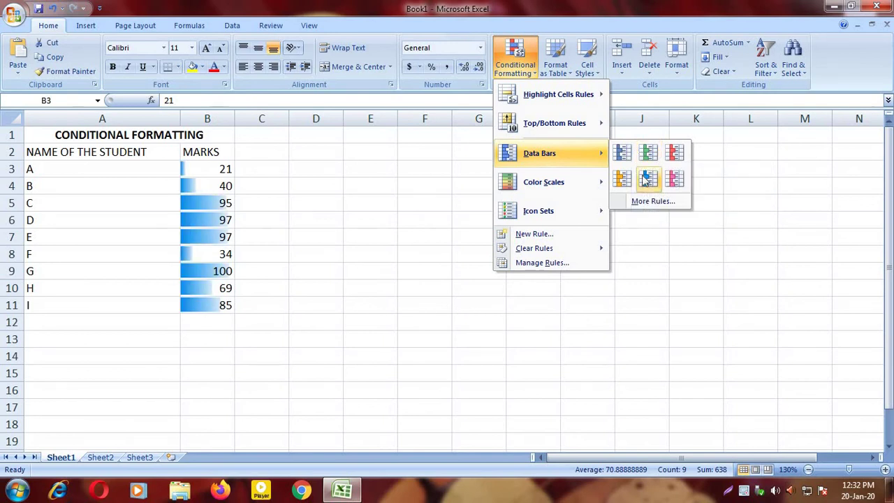
pyautogui.click(623, 179)
pyautogui.click(410, 340)
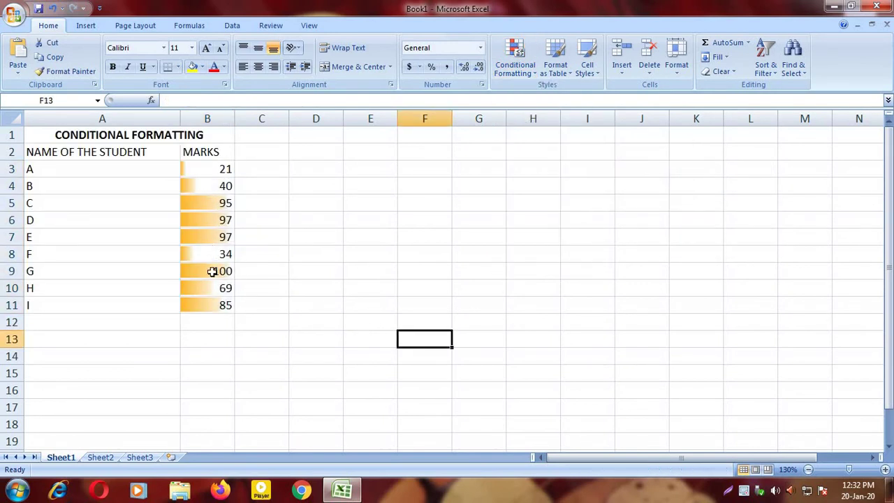
# - Change student G's mark in B9 to 40
pyautogui.click(212, 274)
pyautogui.write('40')
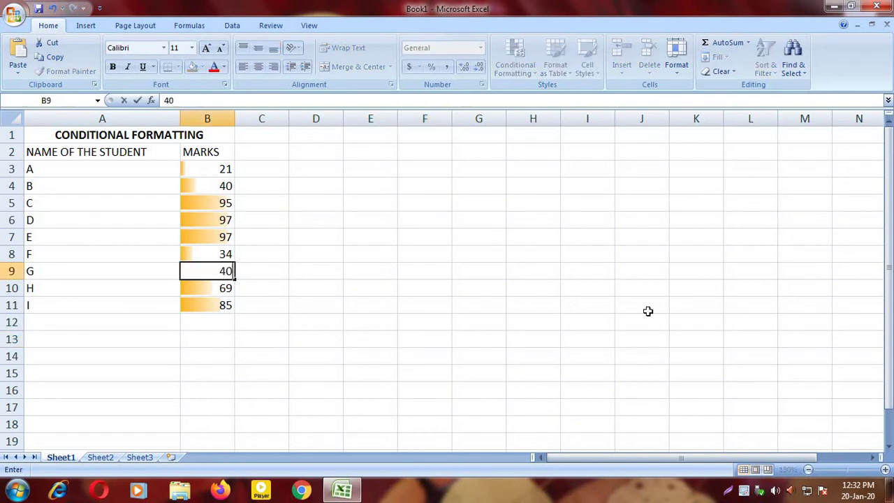
pyautogui.press('Return')
pyautogui.click(369, 288)
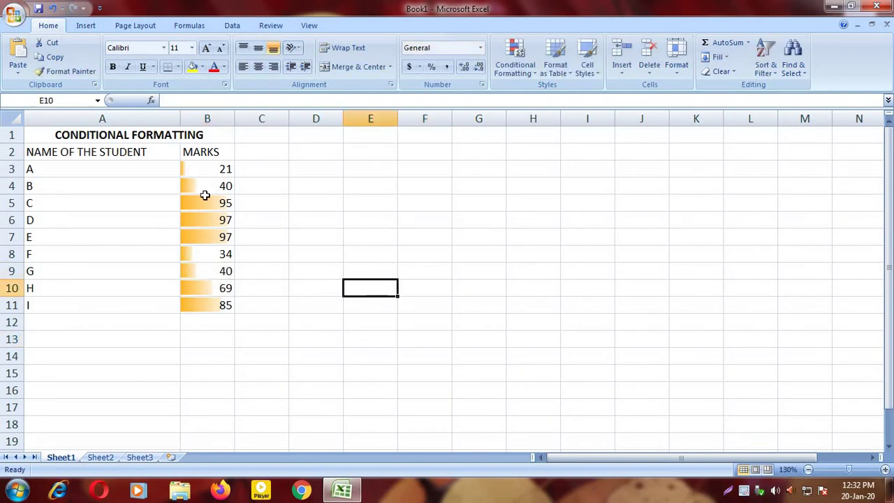
# - Delete the Data Bar rule from the marks in B3:B11
pyautogui.click(204, 176)
pyautogui.moveTo(204, 192); pyautogui.dragTo(203, 303)
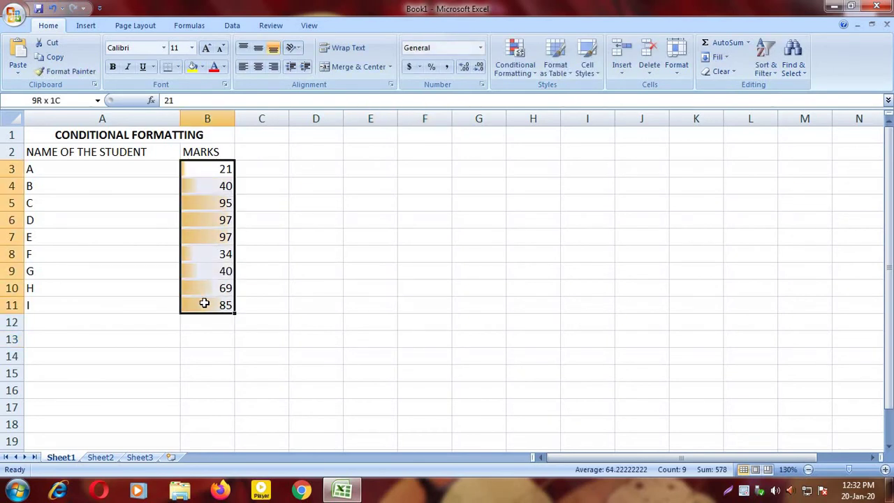
pyautogui.click(520, 66)
pyautogui.moveTo(559, 194)
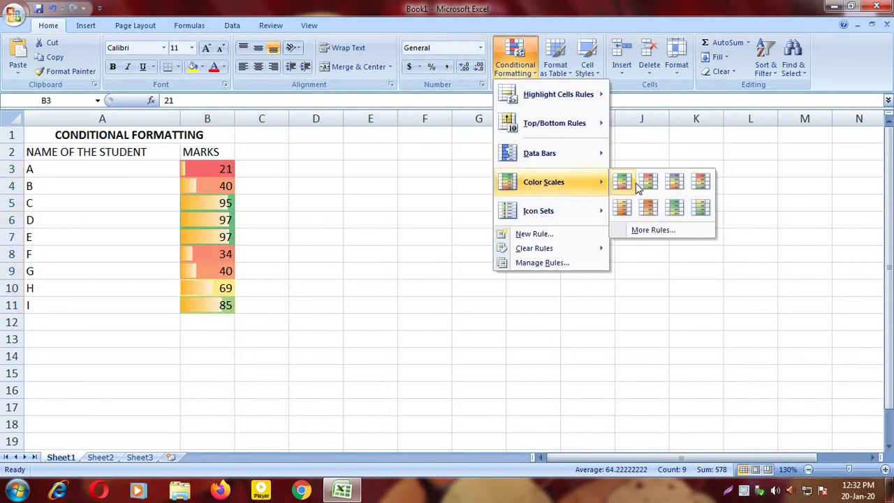
pyautogui.click(532, 262)
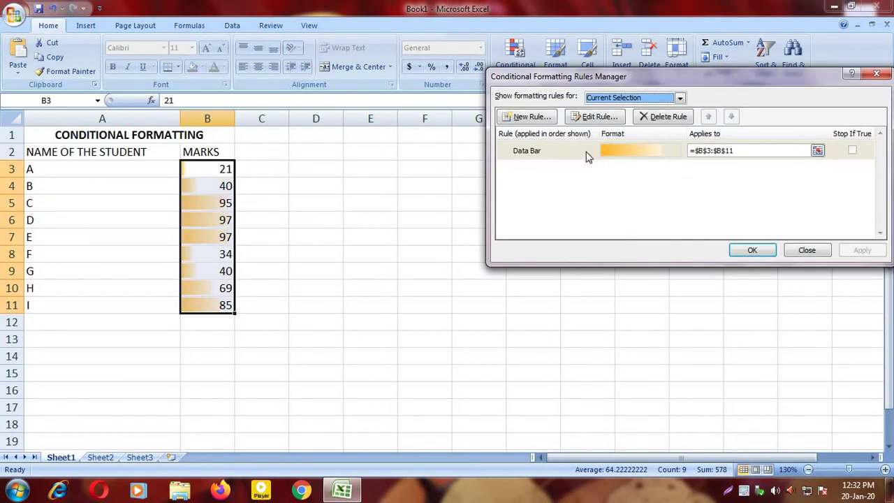
pyautogui.click(586, 152)
pyautogui.click(664, 116)
pyautogui.click(753, 250)
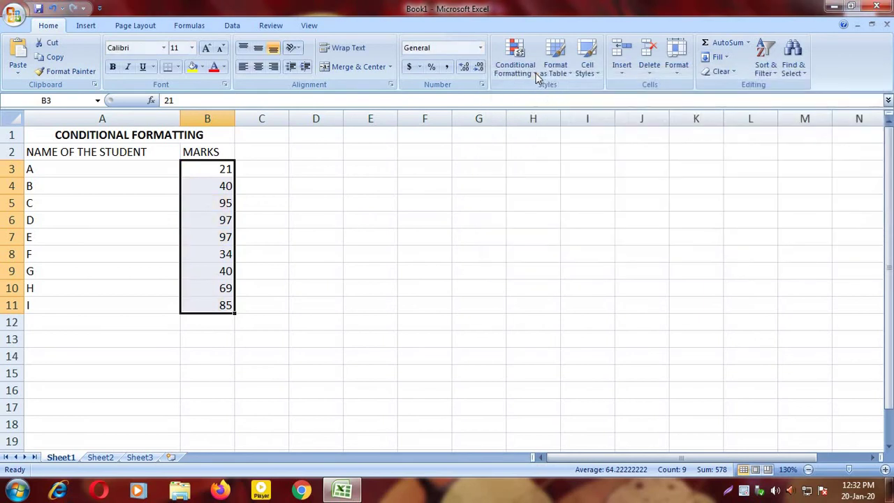
pyautogui.click(537, 75)
# - Add a 3 Traffic Lights icon rule to B3:B11 with Number thresholds 95 (green) and 60 (yellow)
pyautogui.moveTo(551, 181)
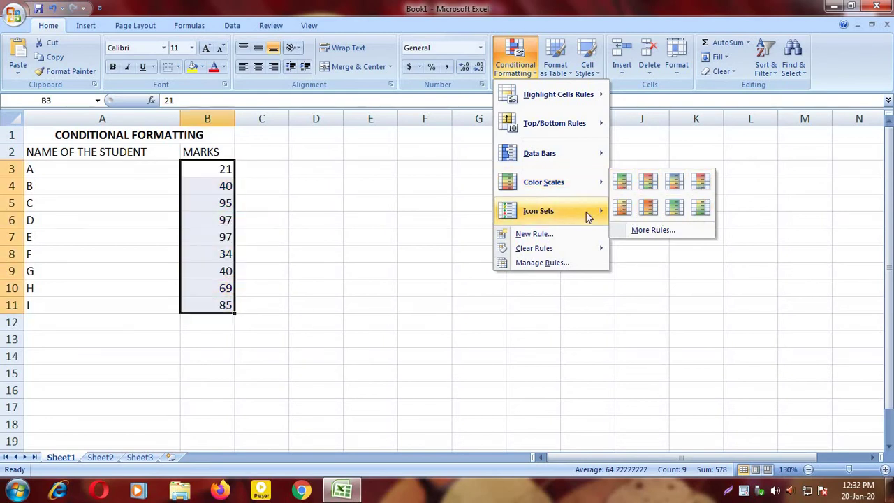
pyautogui.moveTo(587, 213)
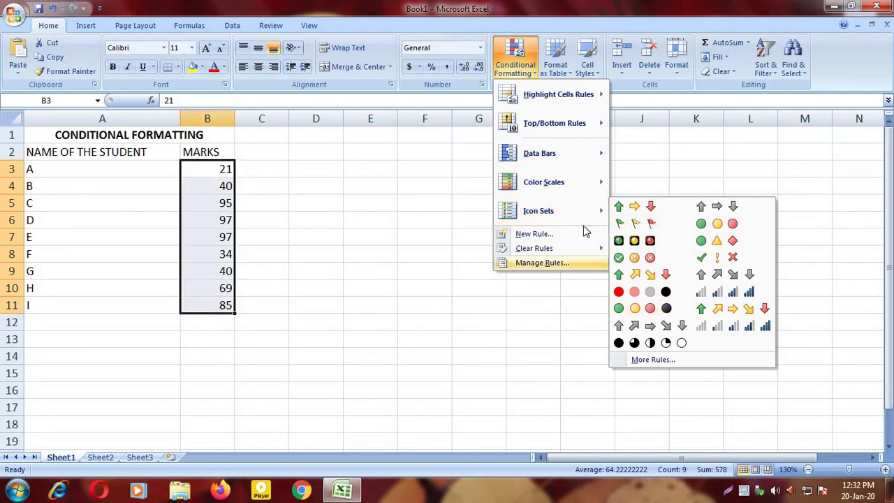
pyautogui.click(669, 360)
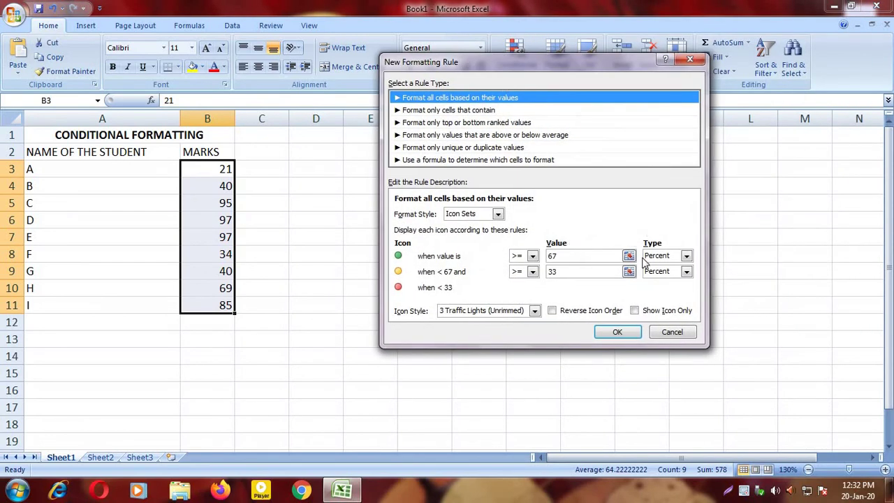
pyautogui.click(661, 257)
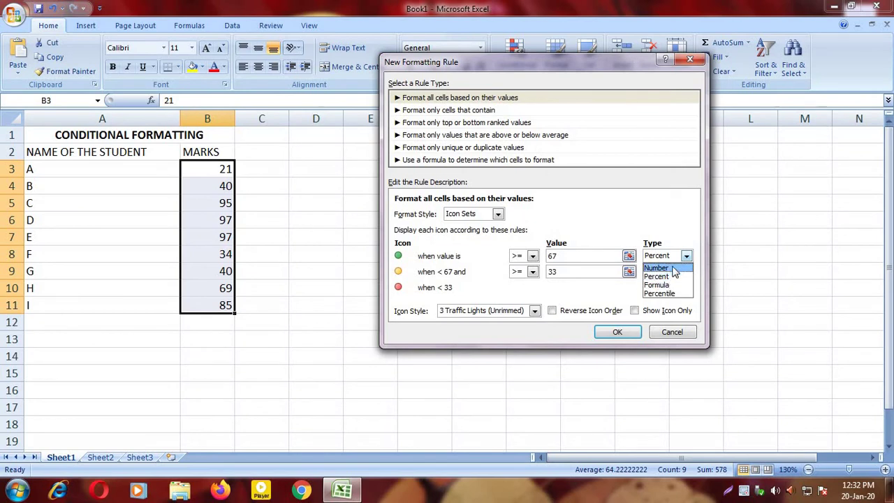
pyautogui.click(656, 267)
pyautogui.click(687, 272)
pyautogui.click(660, 282)
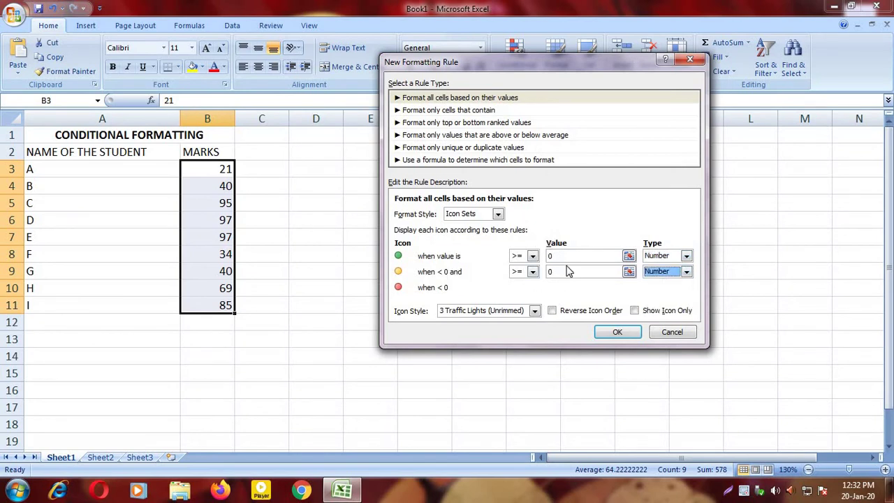
pyautogui.click(565, 256)
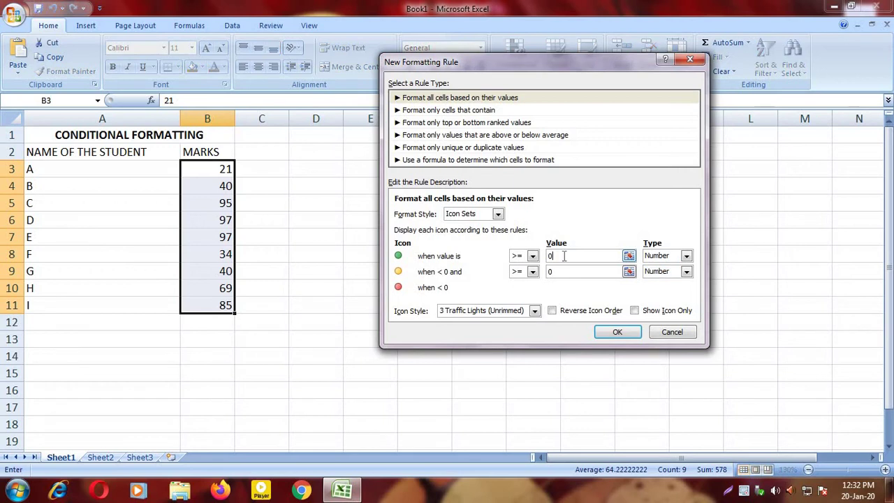
pyautogui.press('BackSpace')
pyautogui.write('95')
pyautogui.click(565, 272)
pyautogui.click(621, 333)
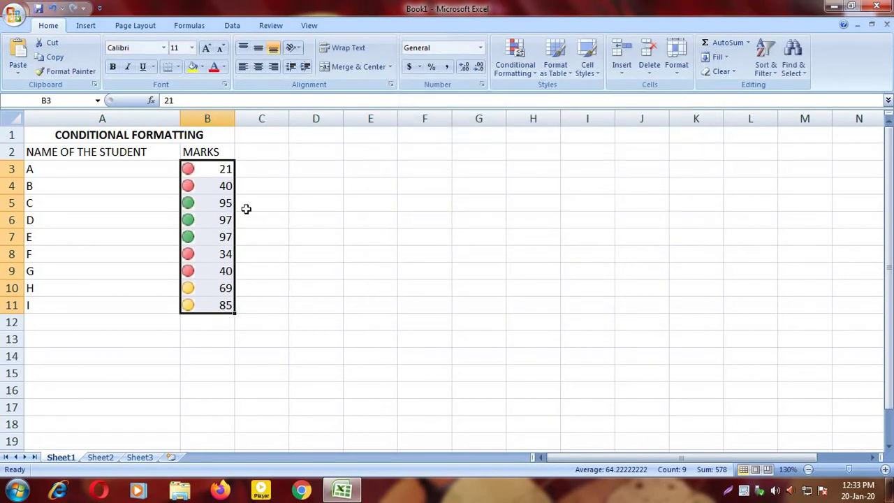
# - Change student F's mark in B8 from 34 to 60
pyautogui.click(341, 292)
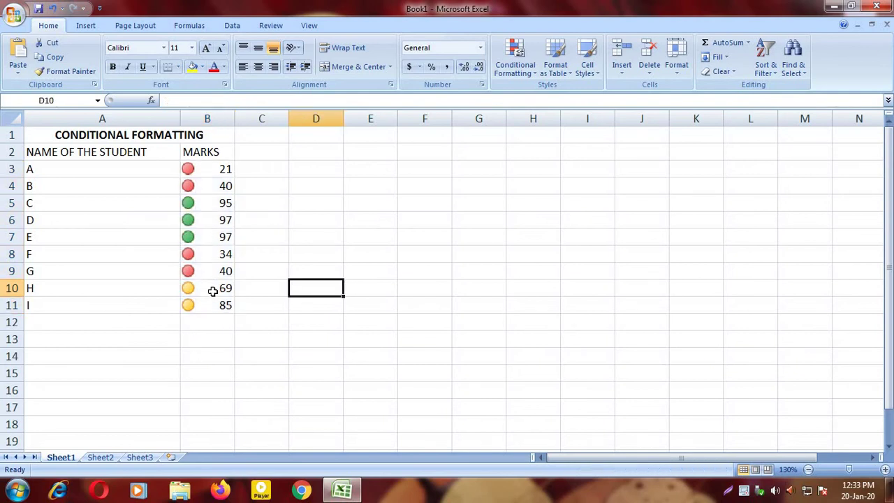
pyautogui.click(224, 257)
pyautogui.write('60')
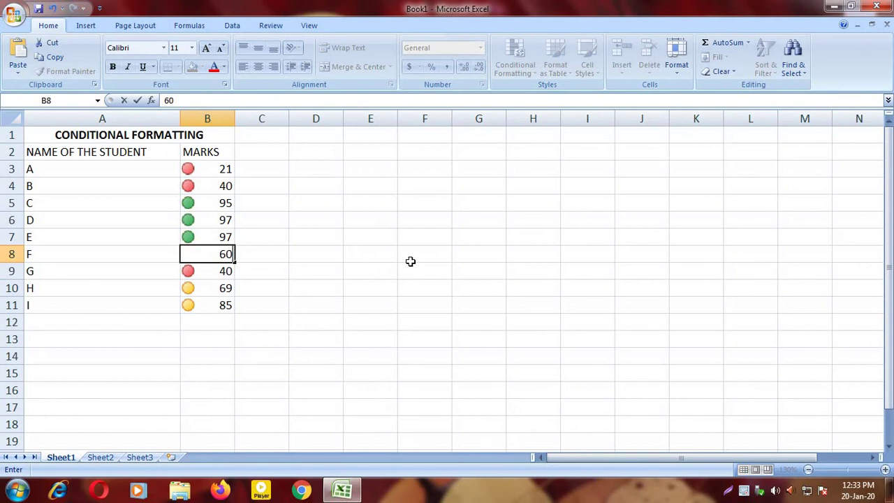
pyautogui.press('Return')
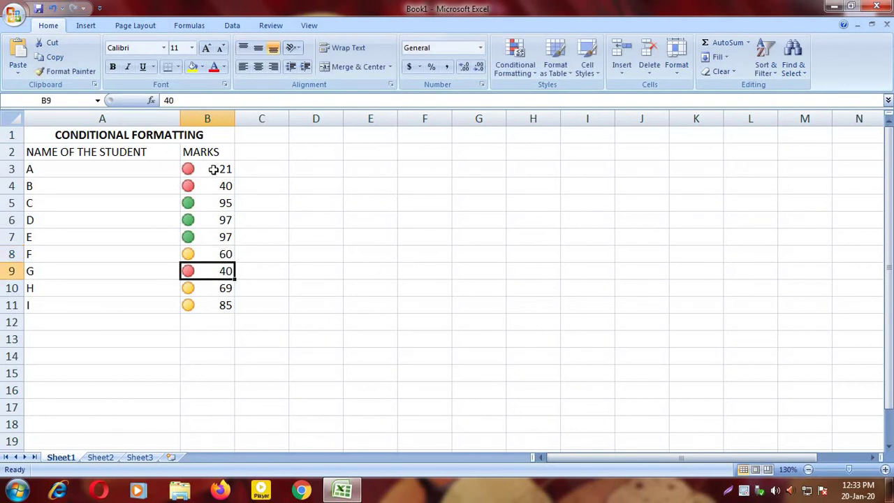
# - Delete the Icon Set rule from the marks B3:B11 in the Rules Manager
pyautogui.moveTo(213, 169); pyautogui.dragTo(214, 299)
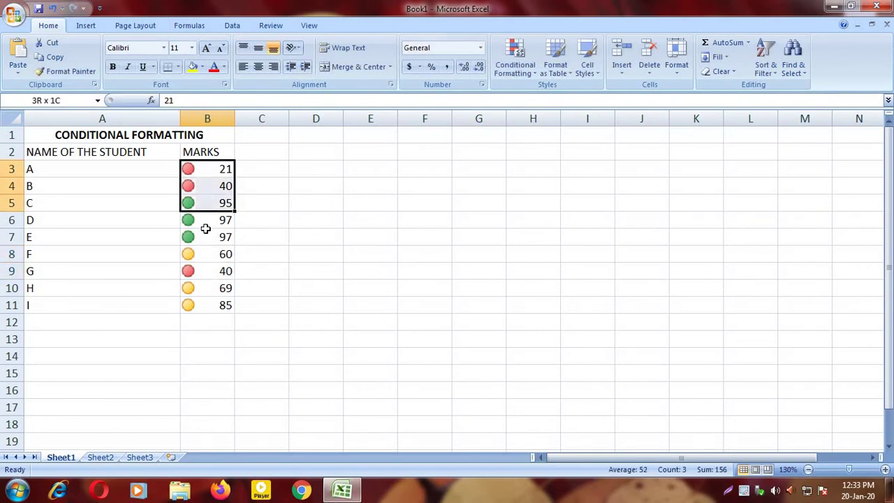
pyautogui.click(499, 76)
pyautogui.click(525, 262)
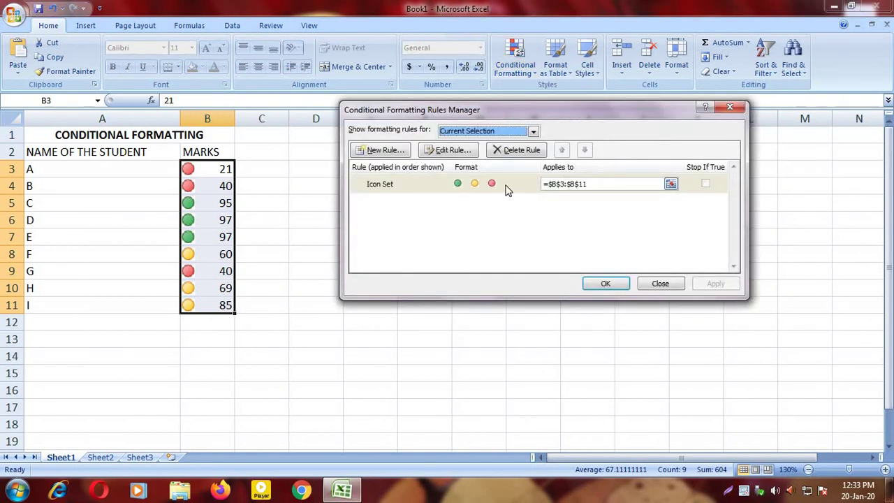
pyautogui.click(506, 186)
pyautogui.click(500, 150)
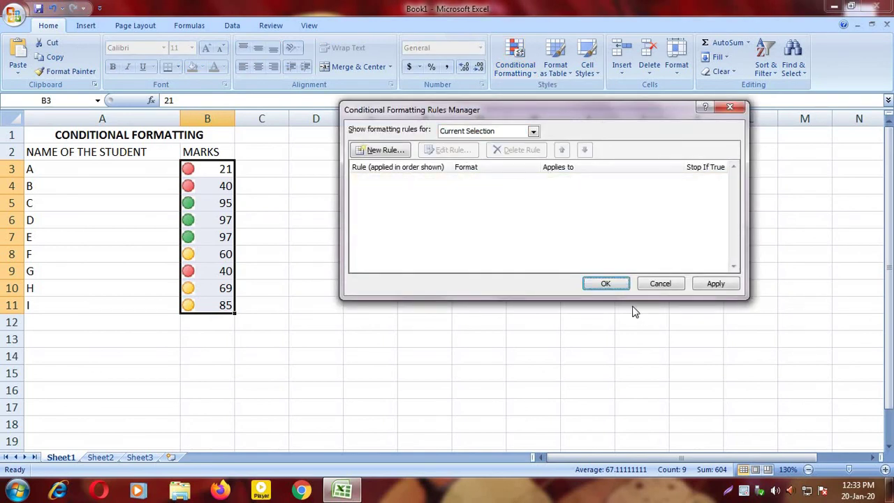
pyautogui.click(602, 281)
pyautogui.click(515, 70)
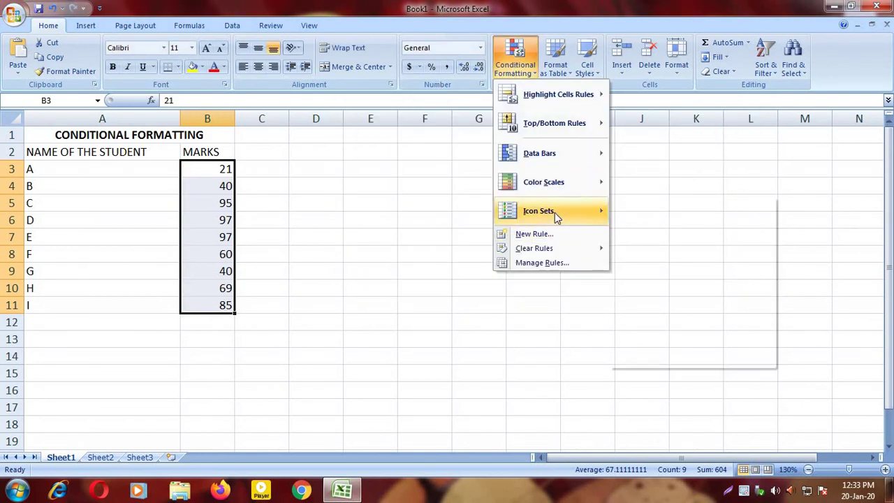
# - Add a traffic-light icon rule with Number thresholds 120 for green and 80 for yellow
pyautogui.moveTo(555, 213)
pyautogui.click(651, 361)
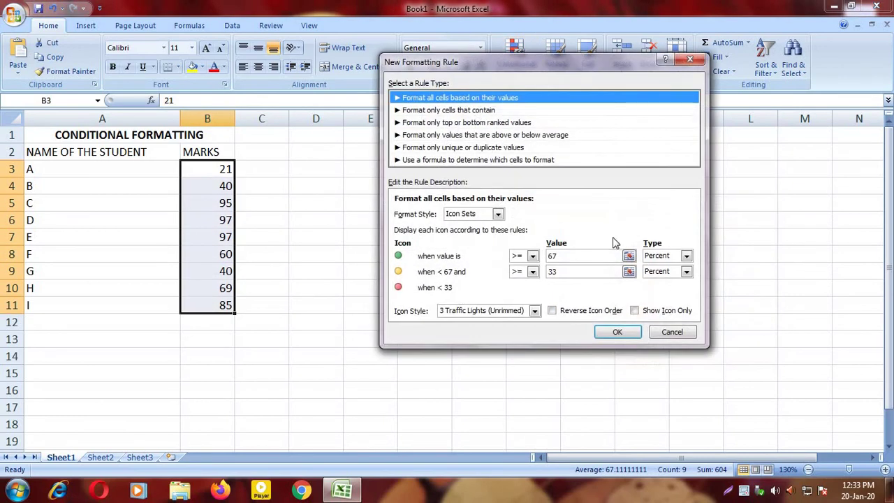
pyautogui.click(658, 256)
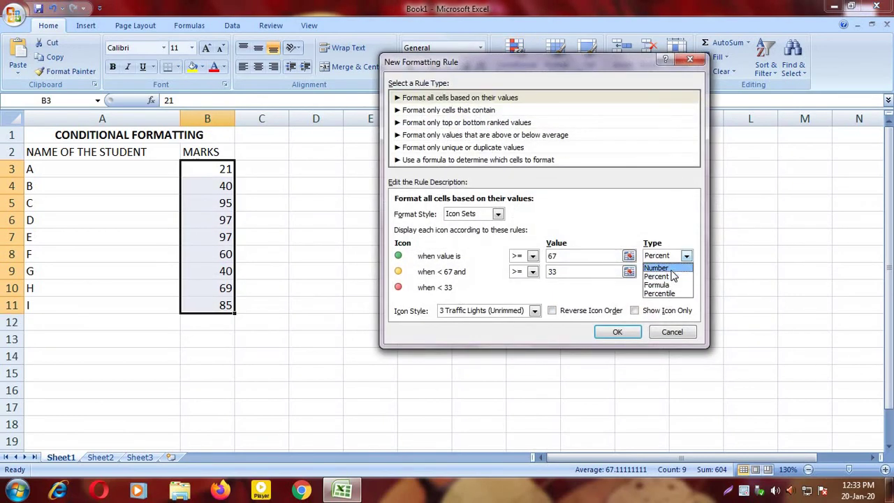
pyautogui.click(656, 267)
pyautogui.click(686, 272)
pyautogui.click(656, 284)
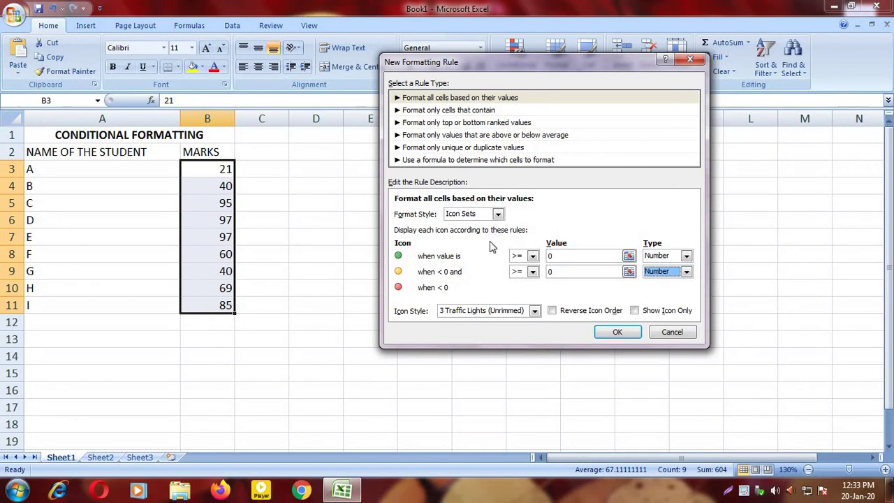
pyautogui.click(579, 260)
pyautogui.press('BackSpace')
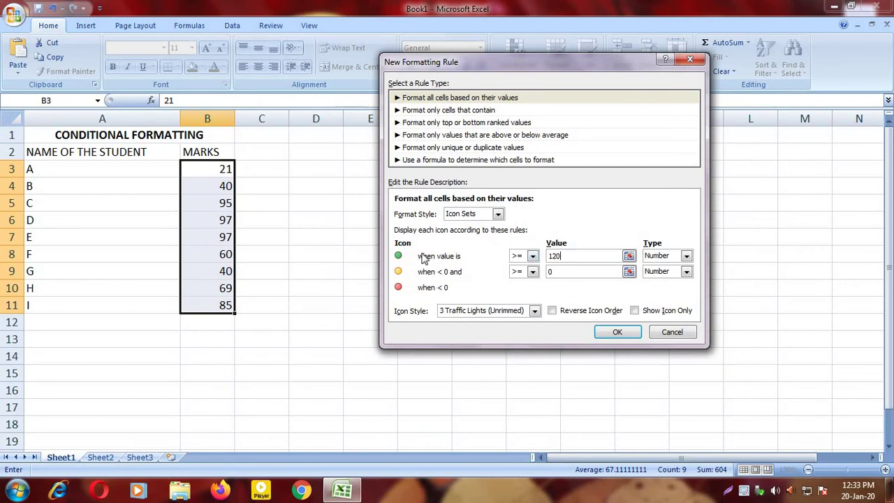
pyautogui.click(574, 273)
pyautogui.click(617, 333)
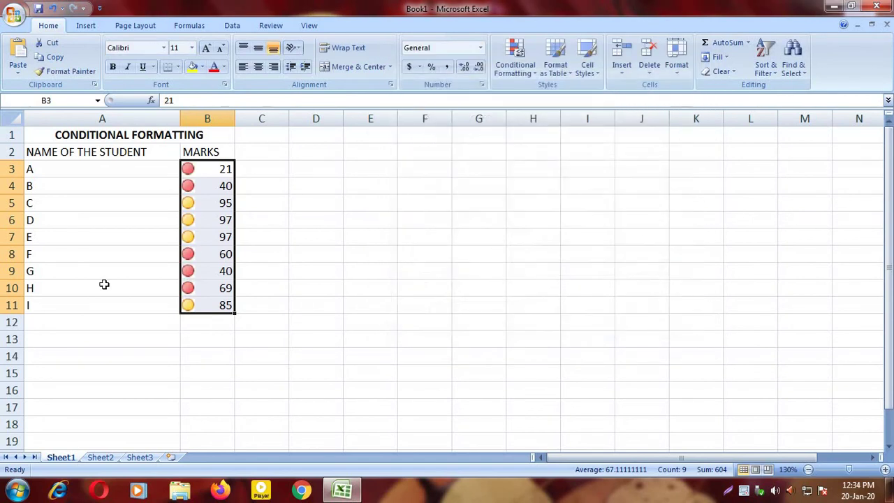
# - Raise student B's mark in B4 from 40 to 121
pyautogui.click(219, 182)
pyautogui.write('12')
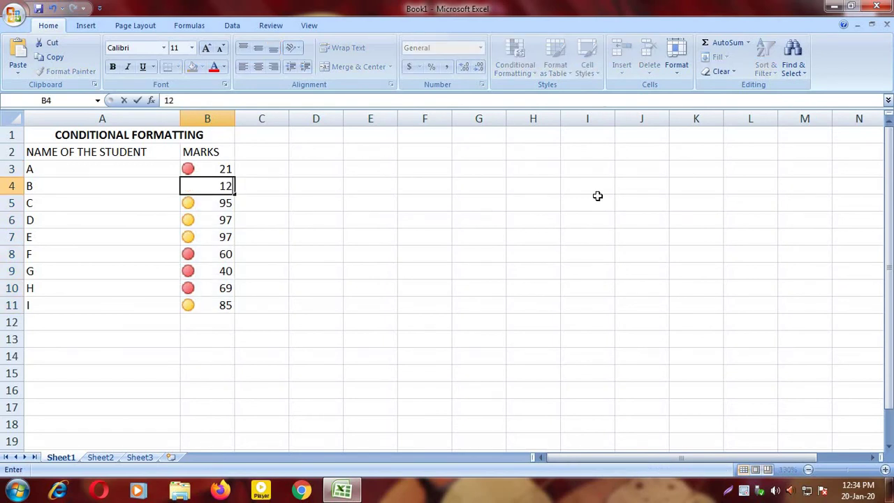
pyautogui.write('1')
pyautogui.press('Return')
pyautogui.press('Down')
pyautogui.press('Down')
pyautogui.press('Down')
pyautogui.press('Down')
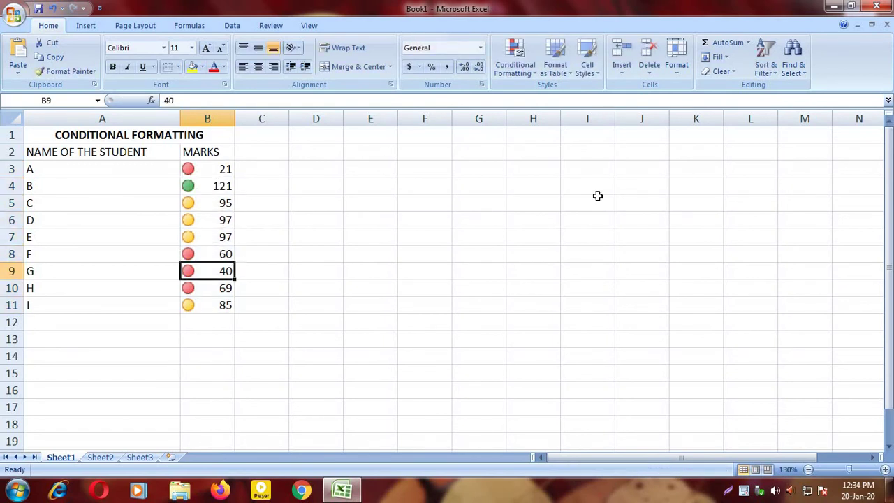
# - Select the marks B3:B11 and open the Conditional Formatting Rules Manager
pyautogui.moveTo(214, 171); pyautogui.dragTo(210, 313)
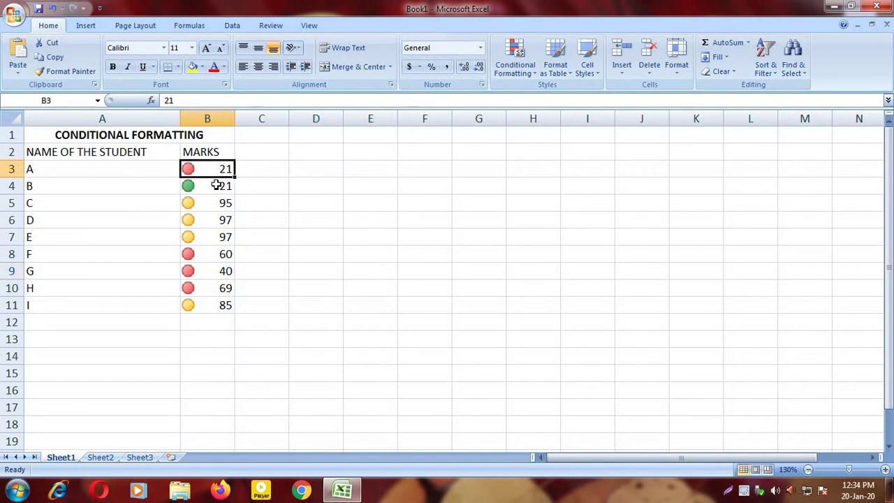
pyautogui.click(521, 67)
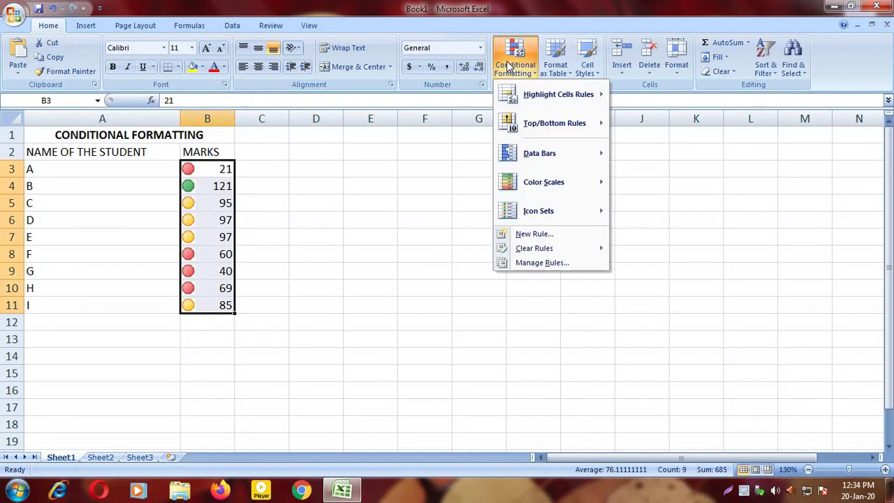
pyautogui.click(535, 263)
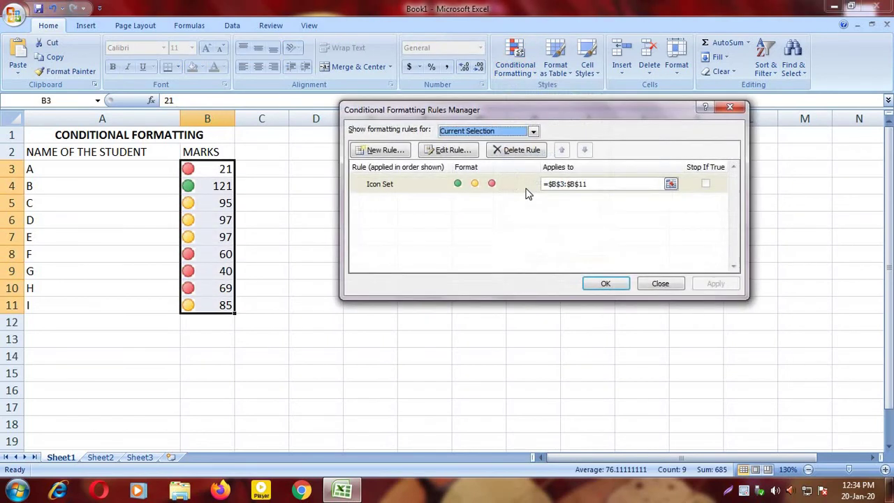
# - Delete the Icon Set rule and clear the selection
pyautogui.click(475, 183)
pyautogui.click(515, 149)
pyautogui.click(605, 283)
pyautogui.click(473, 292)
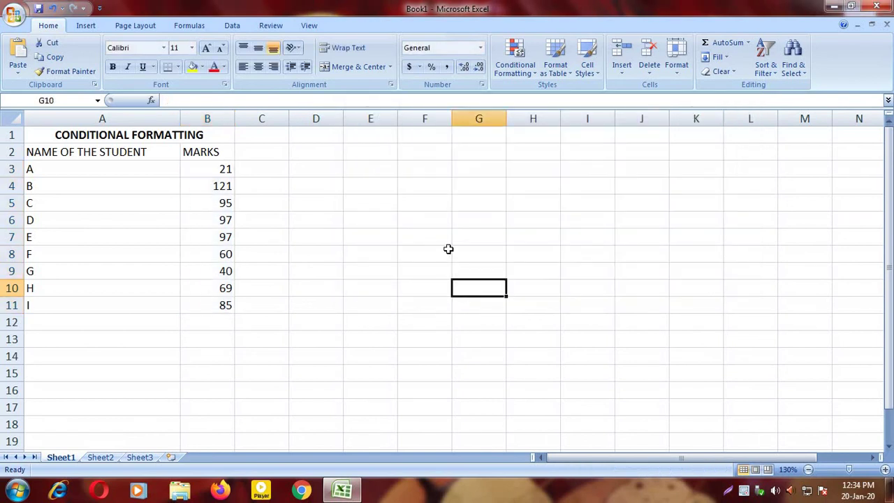
pyautogui.click(342, 257)
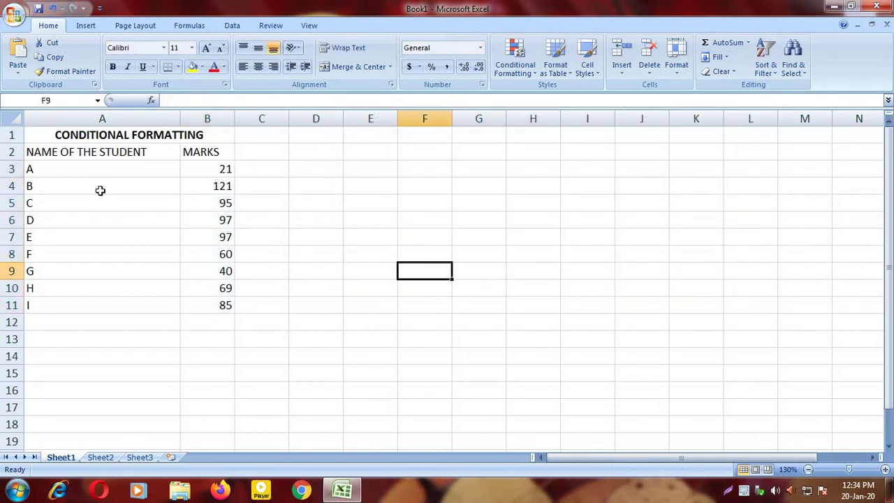
# - Select the student names A3:A11 and check student B's name against its mark of 121
pyautogui.moveTo(95, 173); pyautogui.dragTo(104, 301)
pyautogui.click(261, 271)
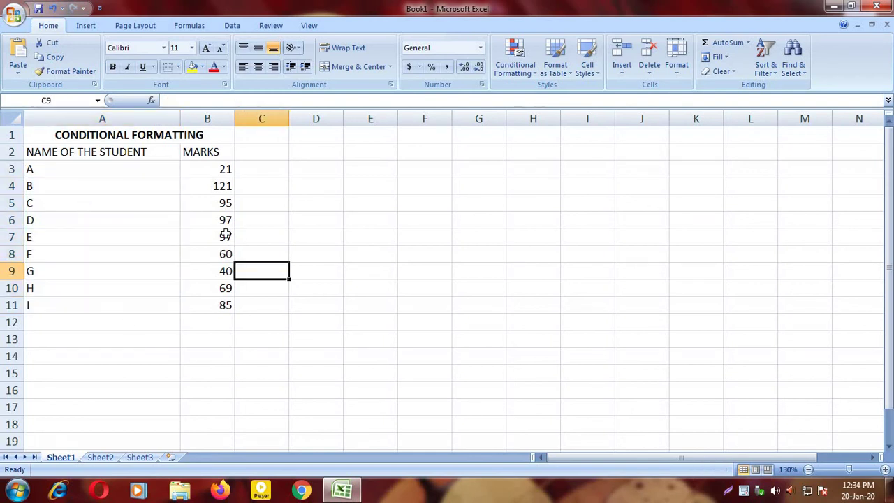
pyautogui.moveTo(125, 168); pyautogui.dragTo(124, 304)
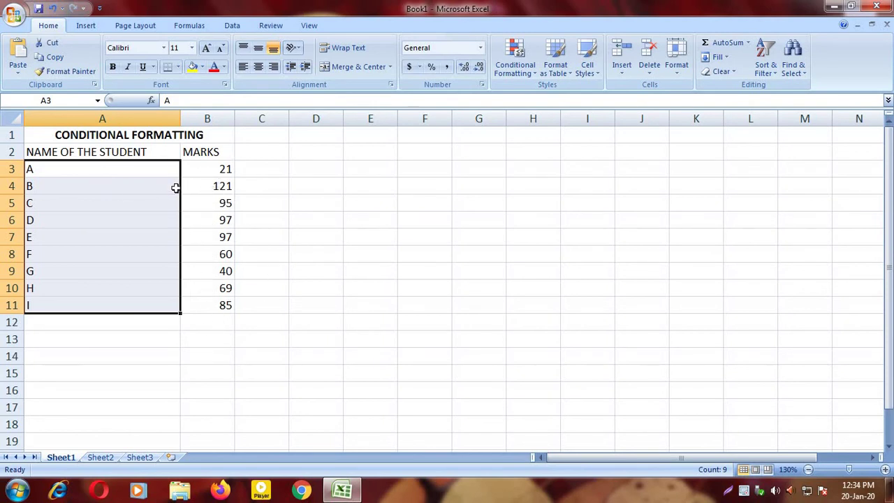
pyautogui.click(118, 190)
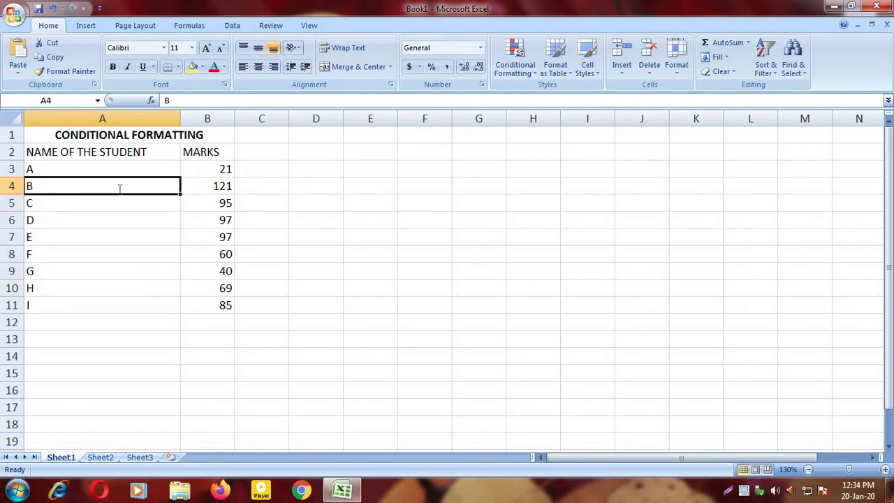
pyautogui.click(161, 269)
pyautogui.click(121, 187)
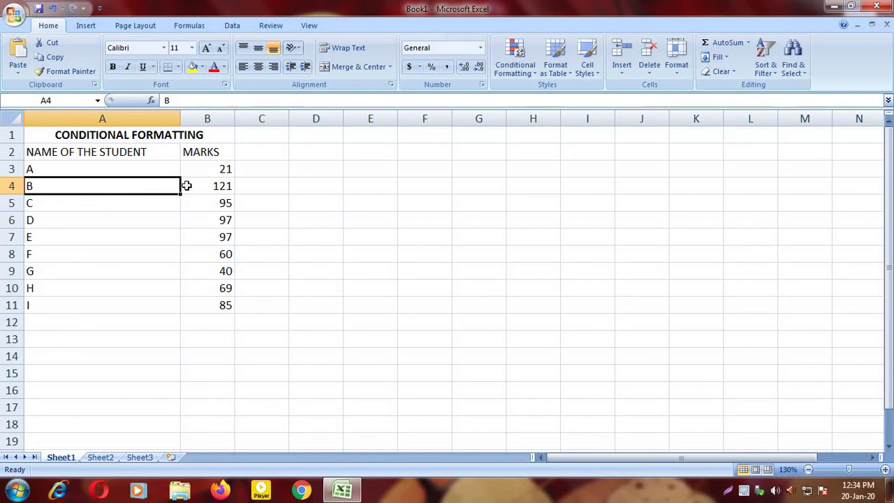
pyautogui.click(210, 187)
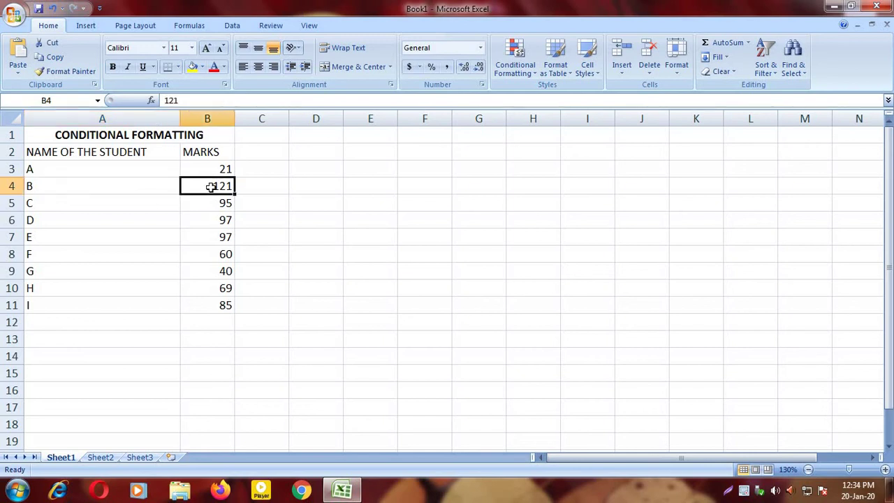
pyautogui.click(106, 185)
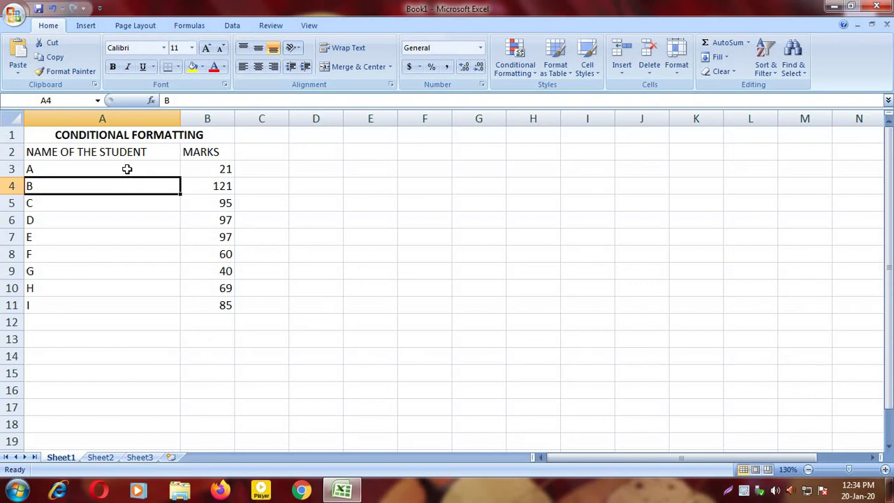
# - Start a formula rule on the names A3:A11 using =$B3=MAX($B$3:$B$11)
pyautogui.moveTo(127, 169); pyautogui.dragTo(124, 300)
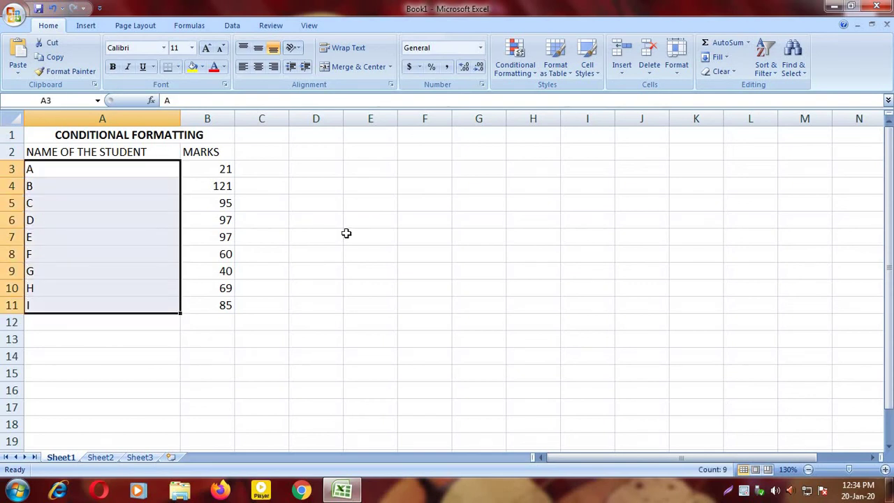
pyautogui.click(514, 70)
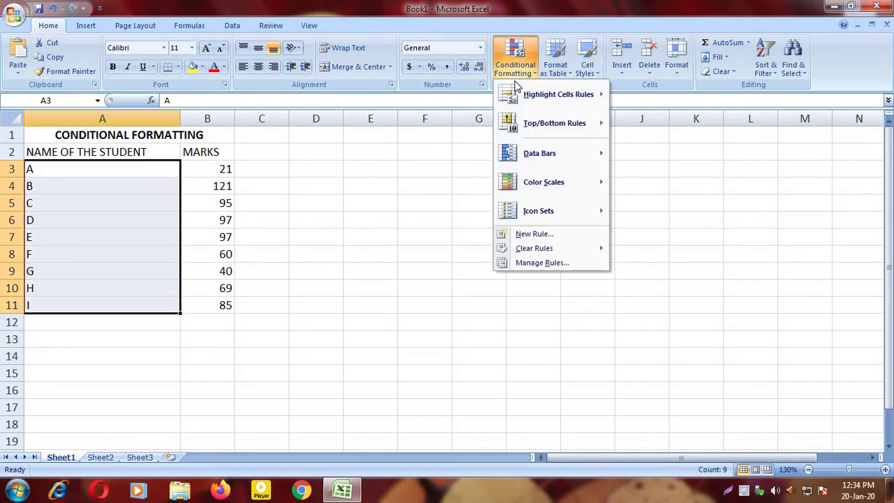
pyautogui.click(517, 235)
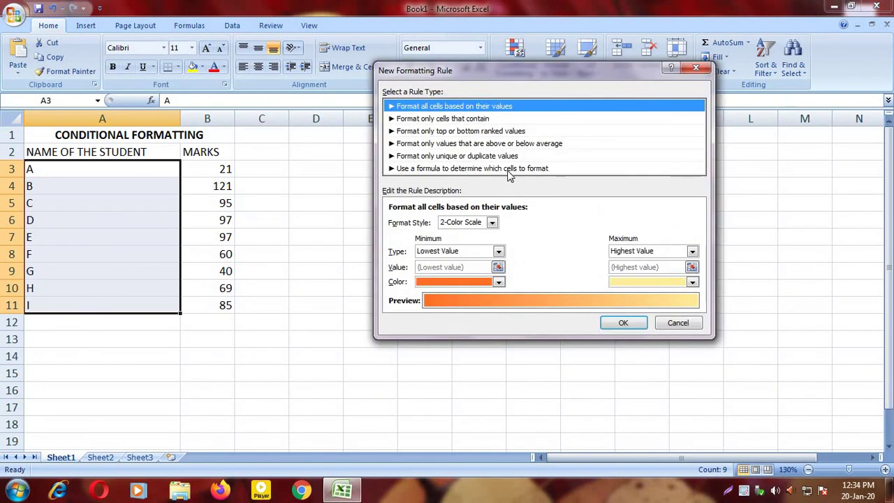
pyautogui.click(509, 170)
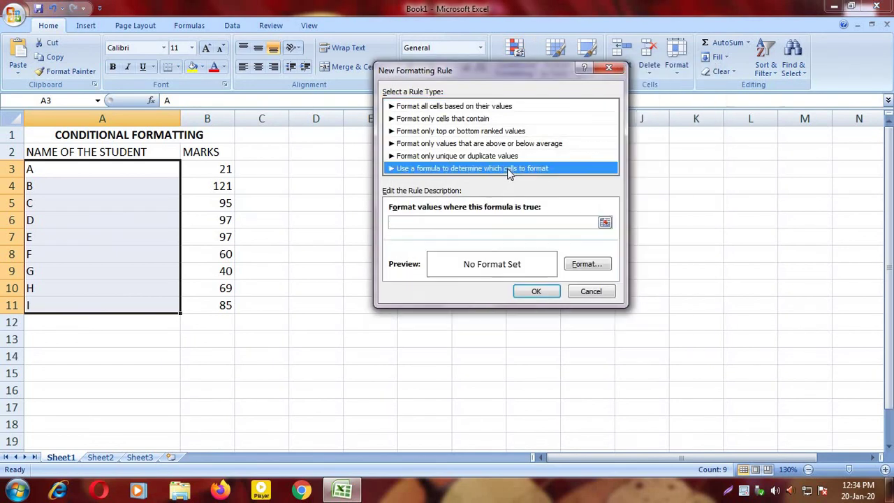
pyautogui.click(479, 223)
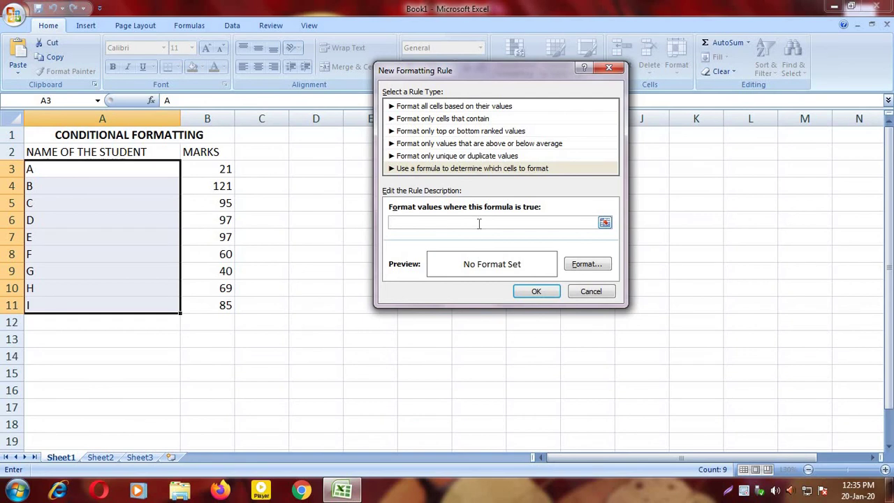
pyautogui.write('=')
pyautogui.click(223, 170)
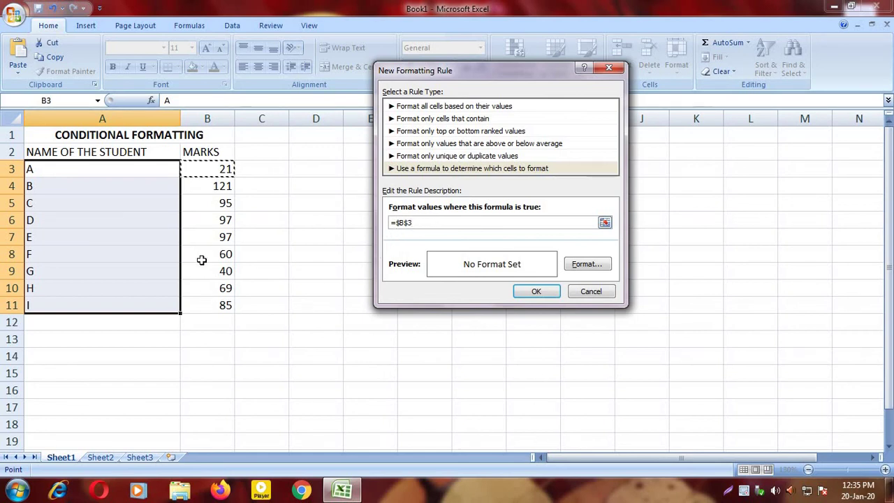
pyautogui.press('F4')
pyautogui.press('F4')
pyautogui.write('=N')
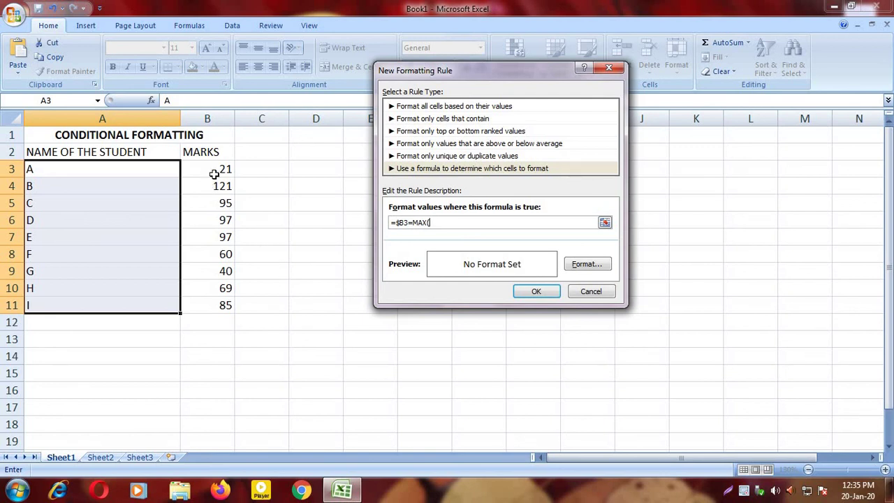
pyautogui.moveTo(218, 174); pyautogui.dragTo(231, 305)
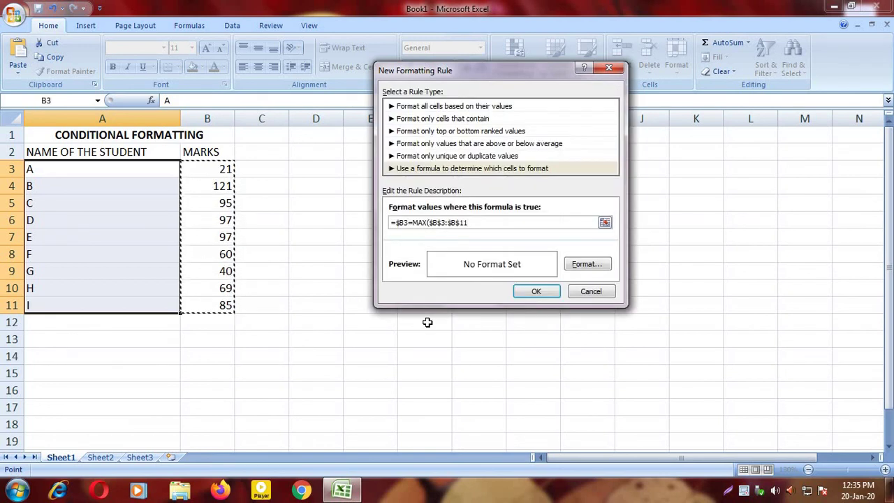
pyautogui.write(')')
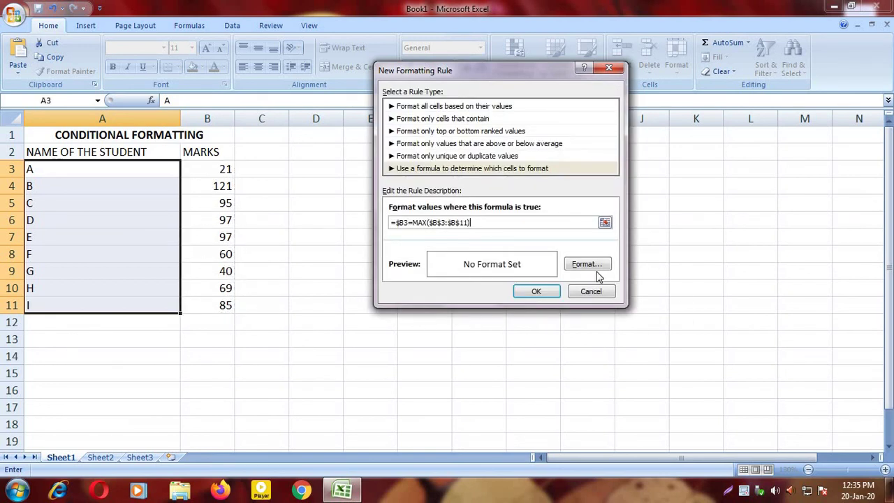
# - Give the rule a red fill and apply it, shading student B's name
pyautogui.click(593, 266)
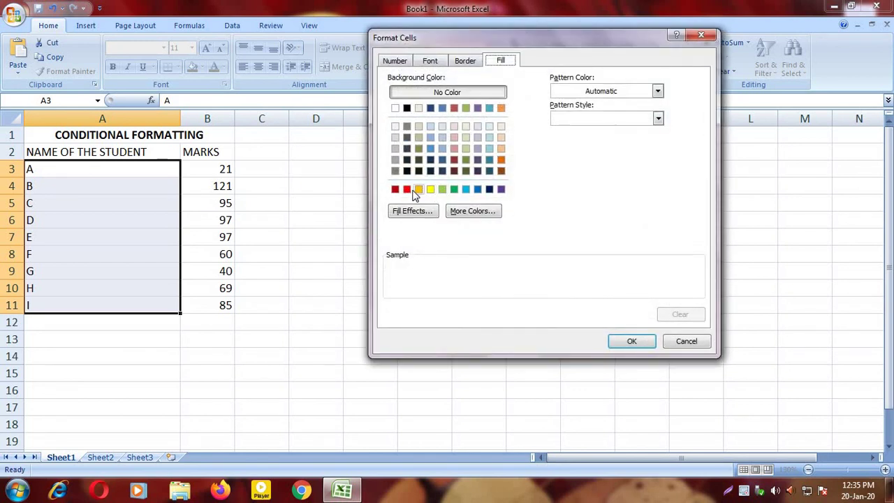
pyautogui.click(407, 189)
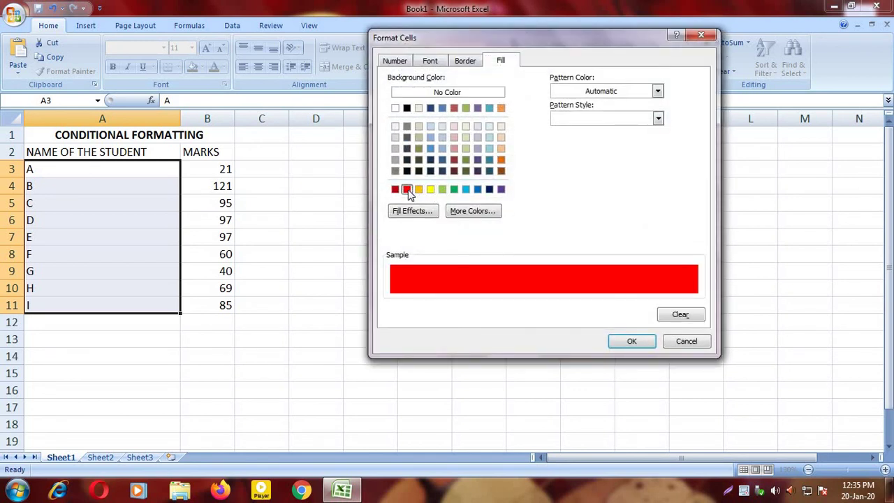
pyautogui.click(628, 343)
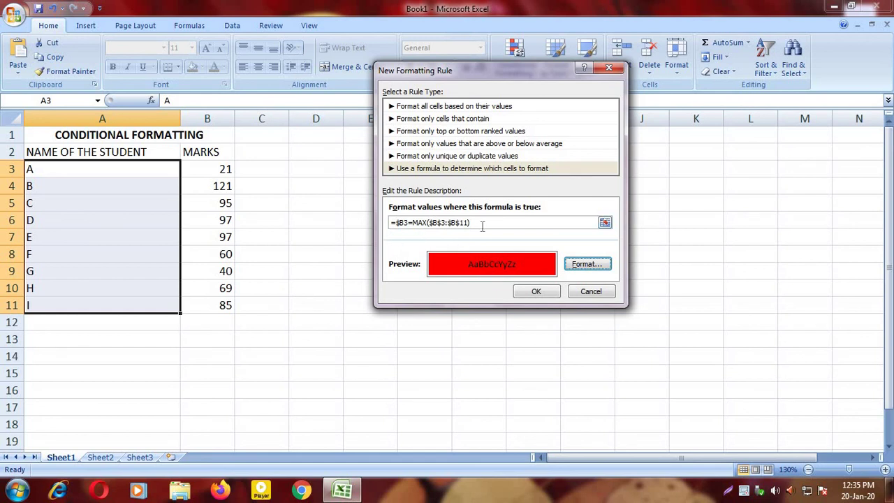
pyautogui.click(544, 292)
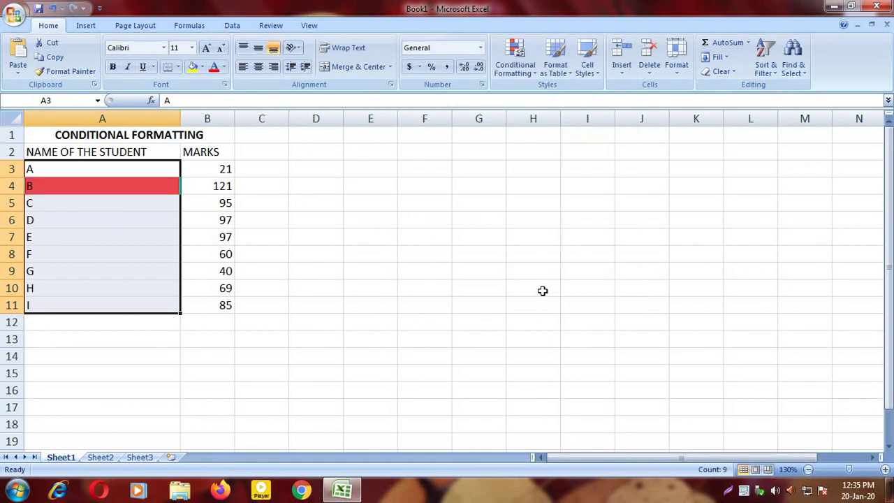
# - Change student E's mark in B7 to 131
pyautogui.click(290, 254)
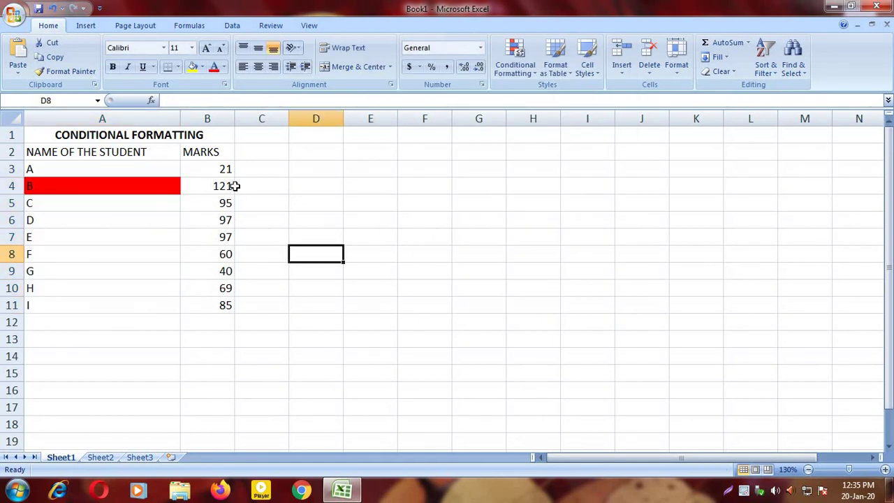
pyautogui.click(210, 234)
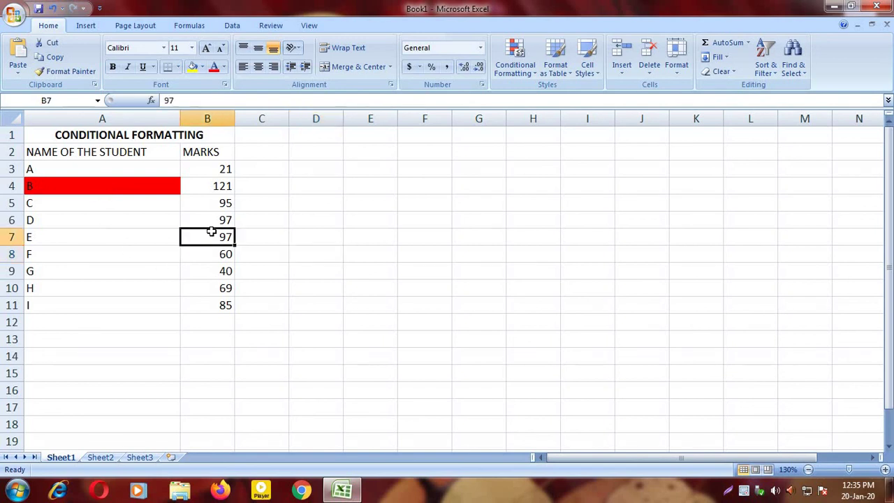
pyautogui.write('131')
pyautogui.press('Return')
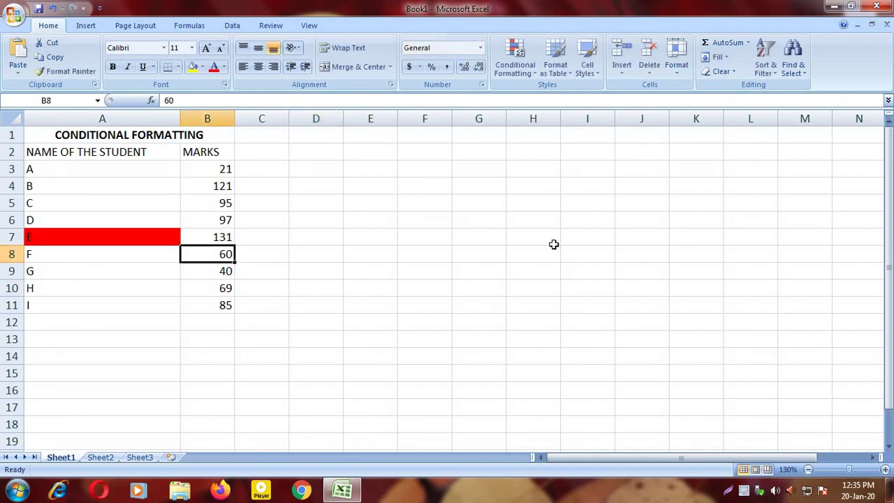
# - Delete the highest-mark formula rule from the names A3:A11, leaving no name shaded
pyautogui.click(136, 239)
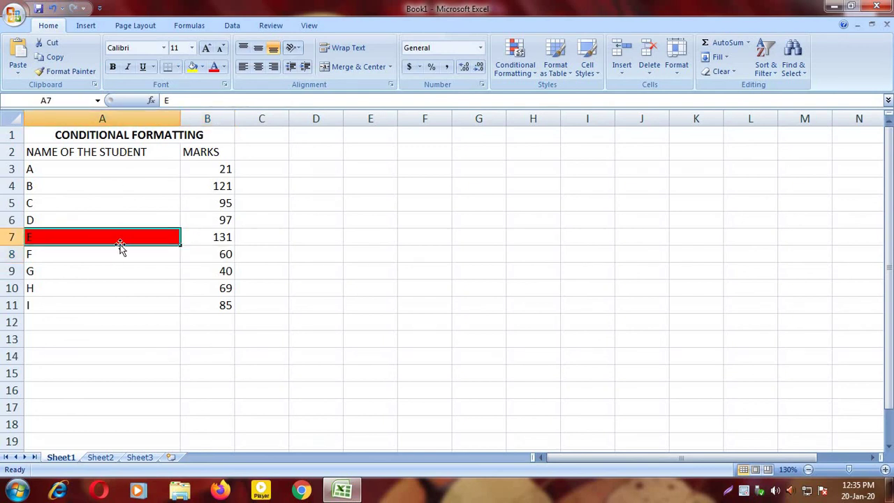
pyautogui.click(126, 309)
pyautogui.click(115, 239)
pyautogui.moveTo(115, 173); pyautogui.dragTo(120, 307)
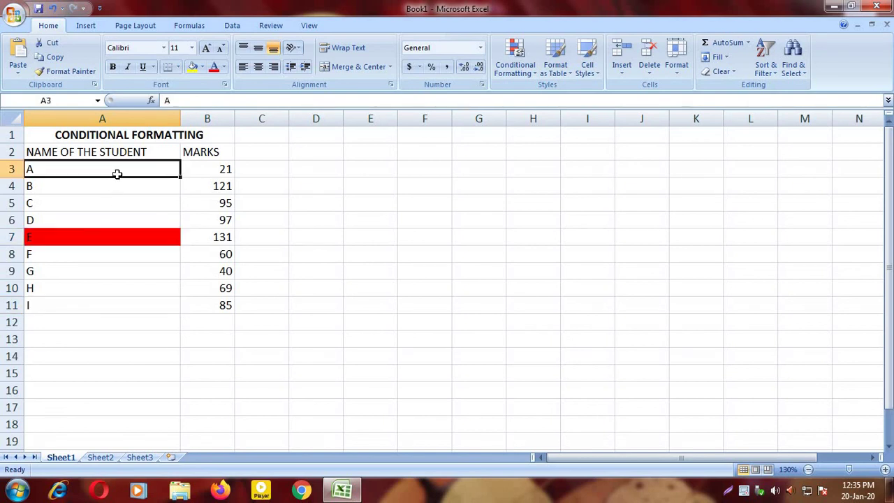
pyautogui.click(509, 79)
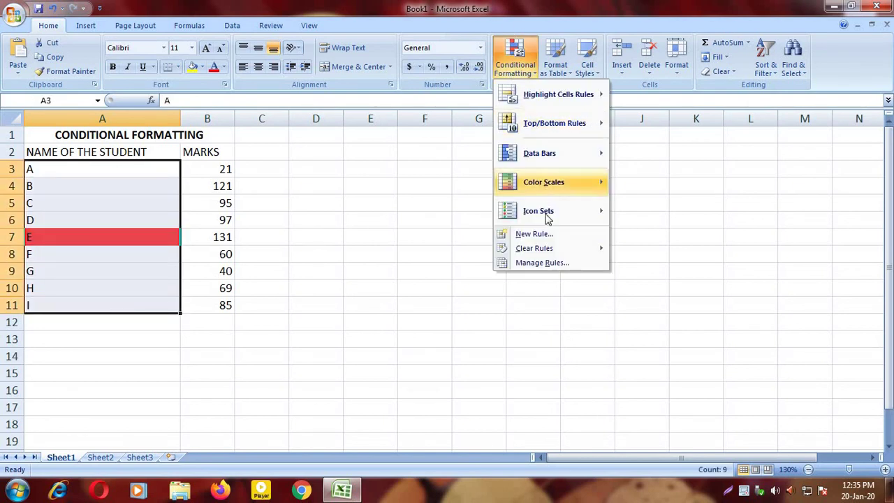
pyautogui.click(543, 262)
pyautogui.click(472, 134)
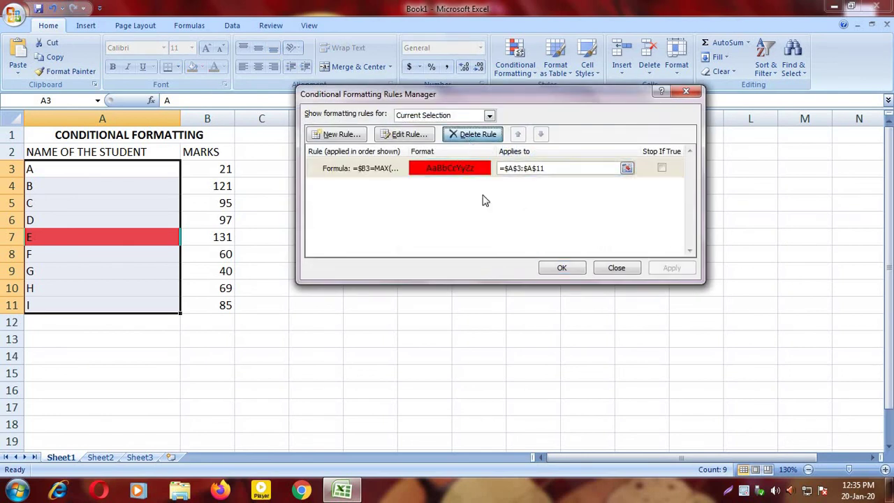
pyautogui.click(559, 268)
pyautogui.click(515, 63)
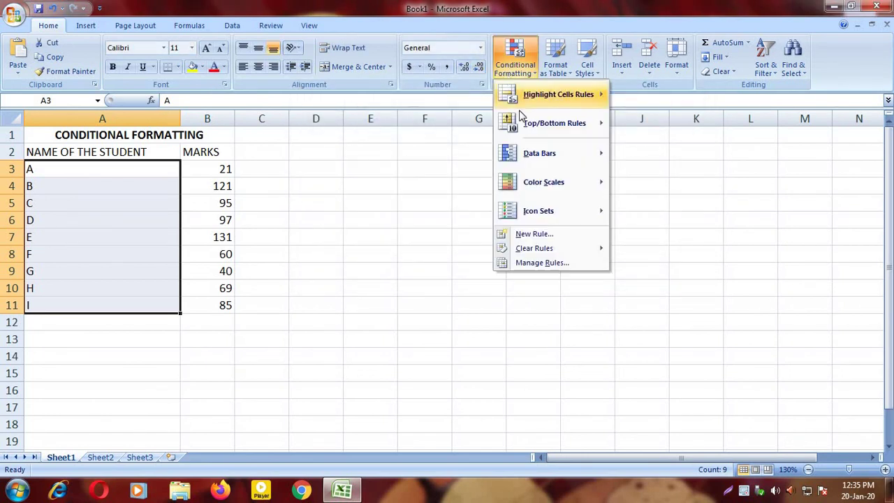
pyautogui.click(530, 236)
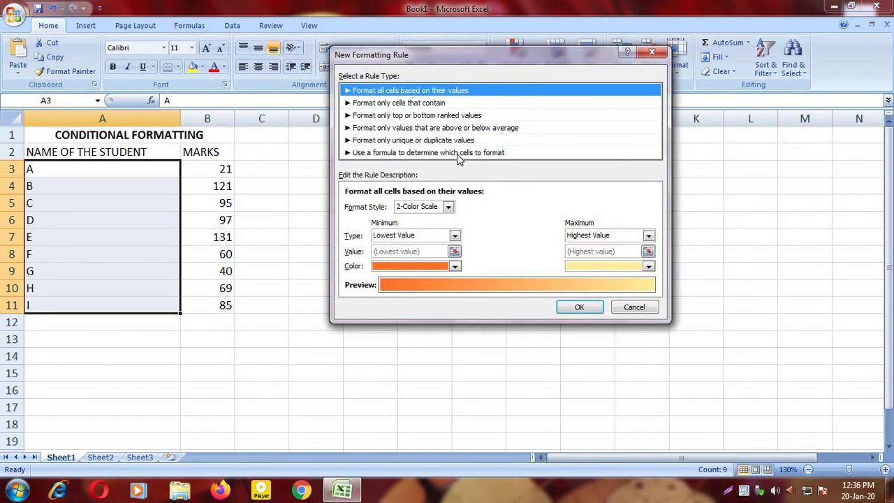
# - Choose a formula-based rule and enter =$B3=MAX($B$3:$B$11)
pyautogui.click(456, 153)
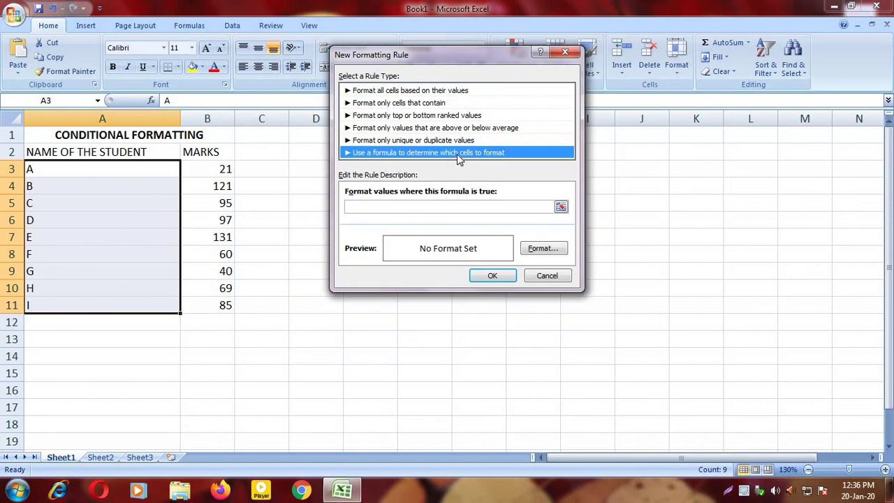
pyautogui.click(431, 206)
pyautogui.write('=')
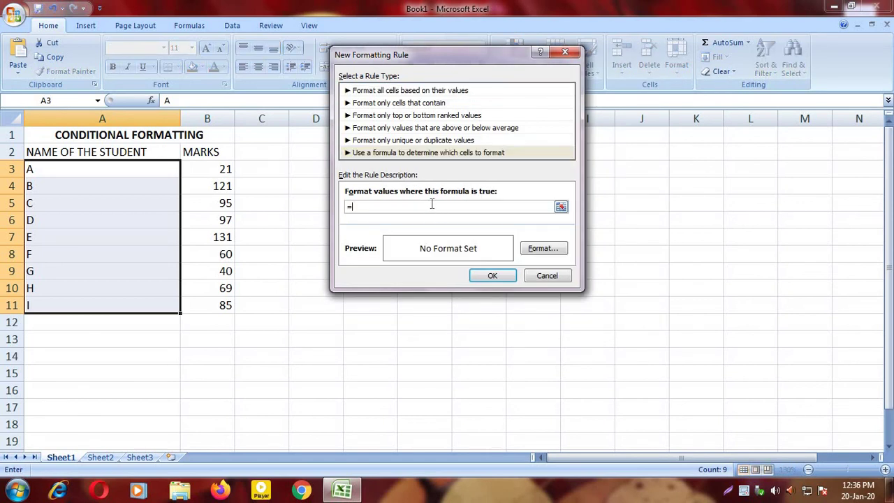
pyautogui.click(201, 169)
pyautogui.press('F4')
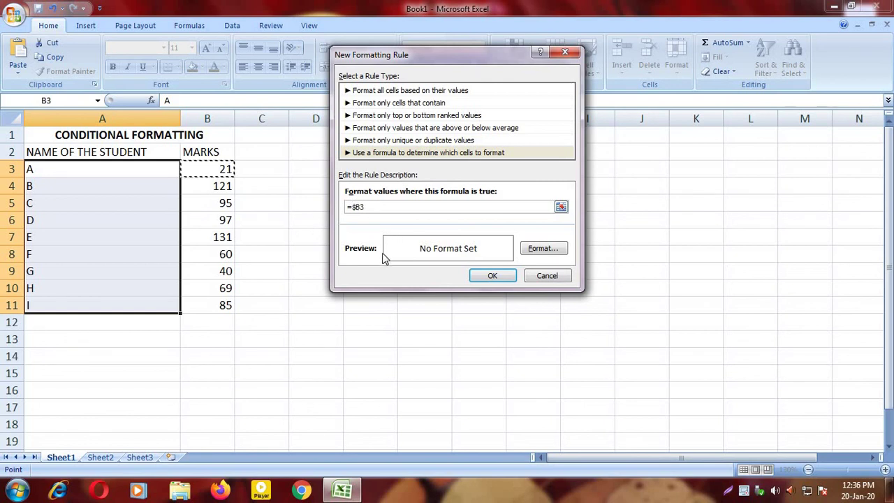
pyautogui.write(',')
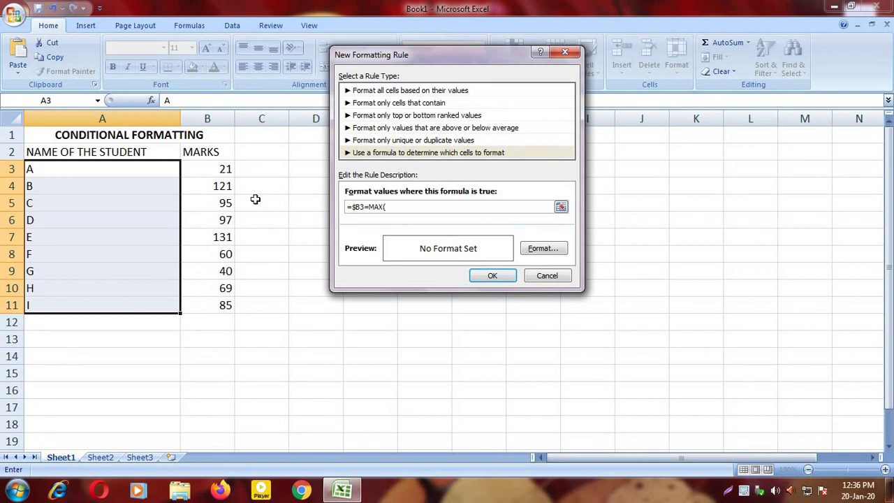
pyautogui.moveTo(220, 169); pyautogui.dragTo(219, 304)
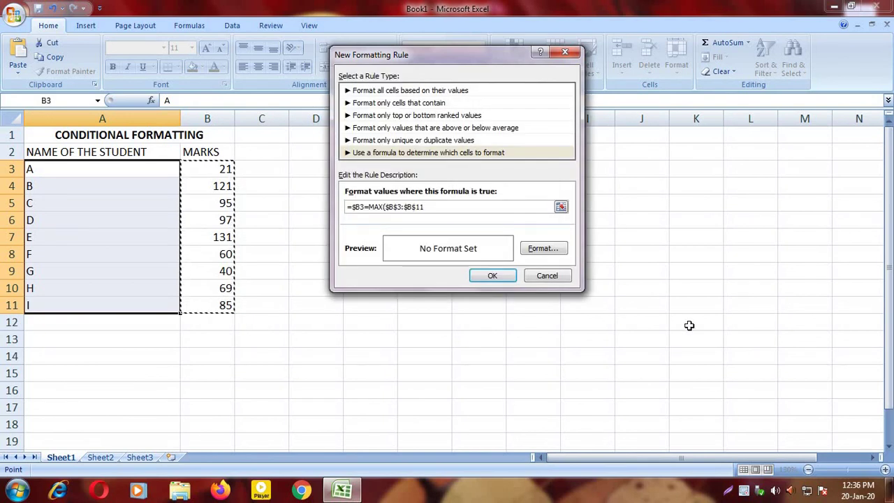
pyautogui.write(')')
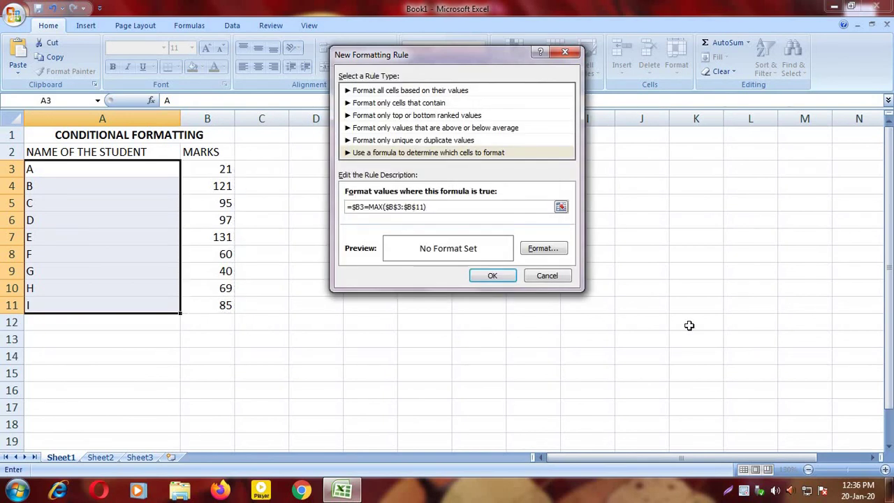
# - Apply a red fill so student E's name, with the top mark 131, is shaded
pyautogui.click(555, 252)
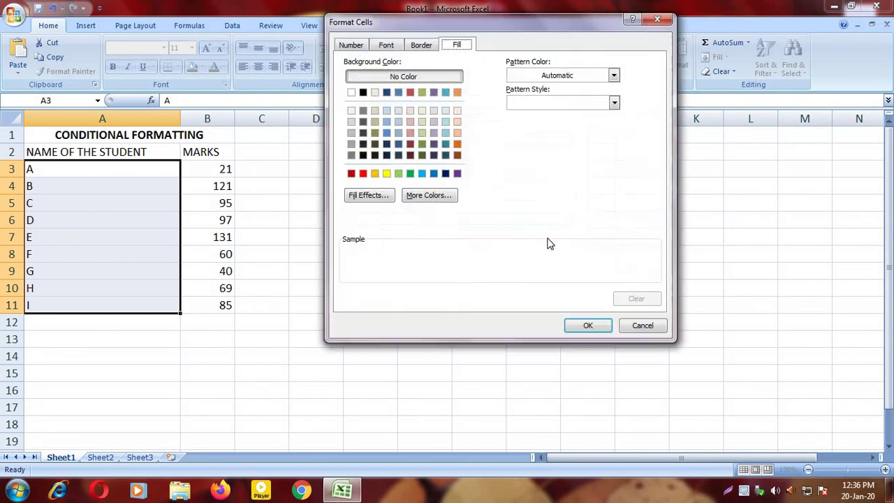
pyautogui.click(363, 173)
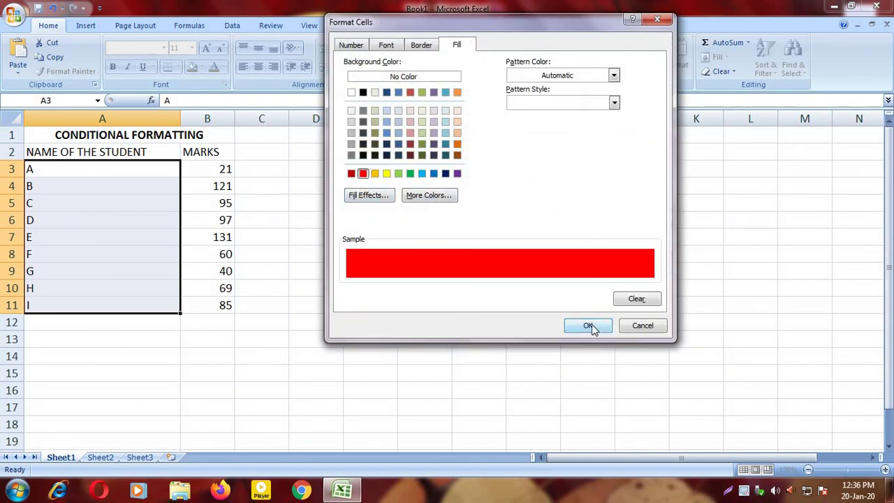
pyautogui.click(589, 326)
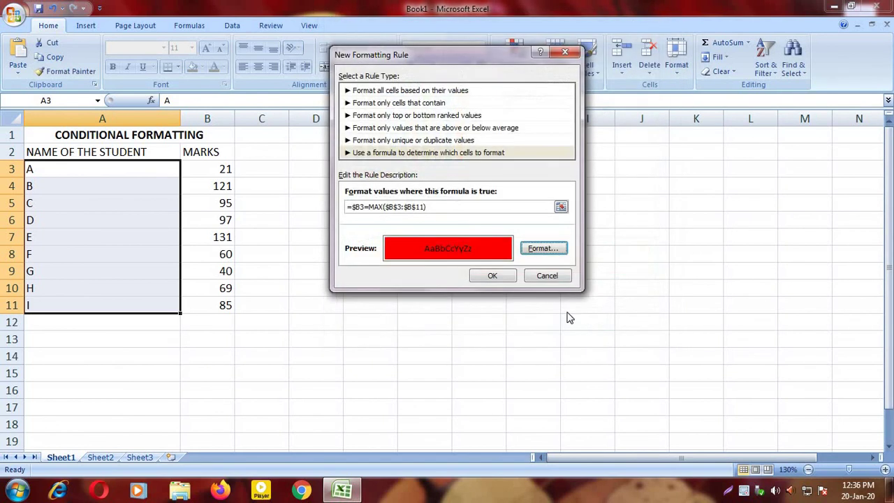
pyautogui.click(491, 276)
pyautogui.click(291, 259)
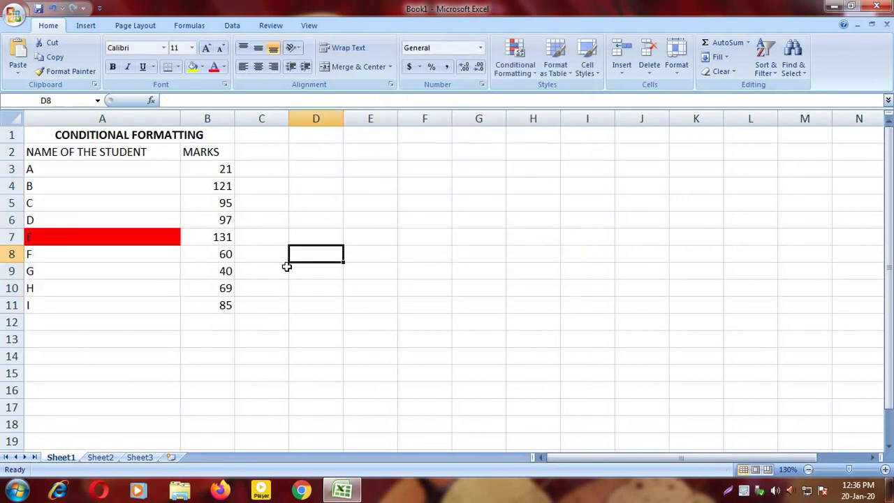
pyautogui.click(290, 219)
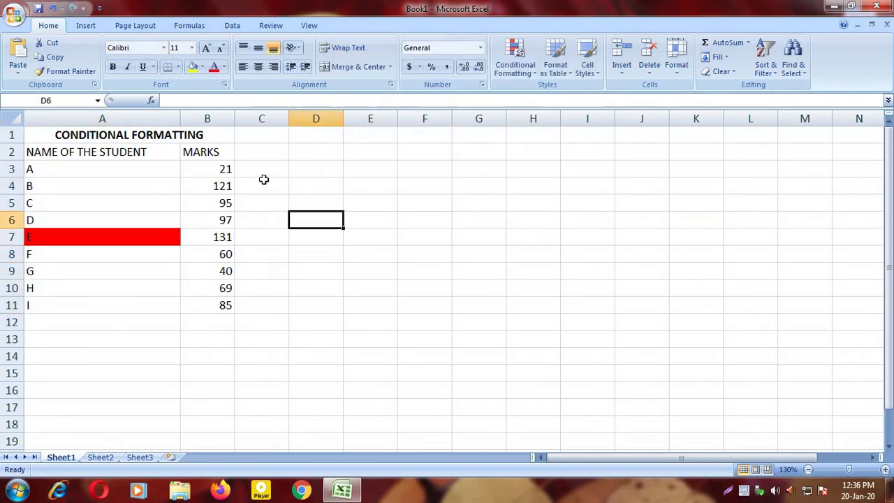